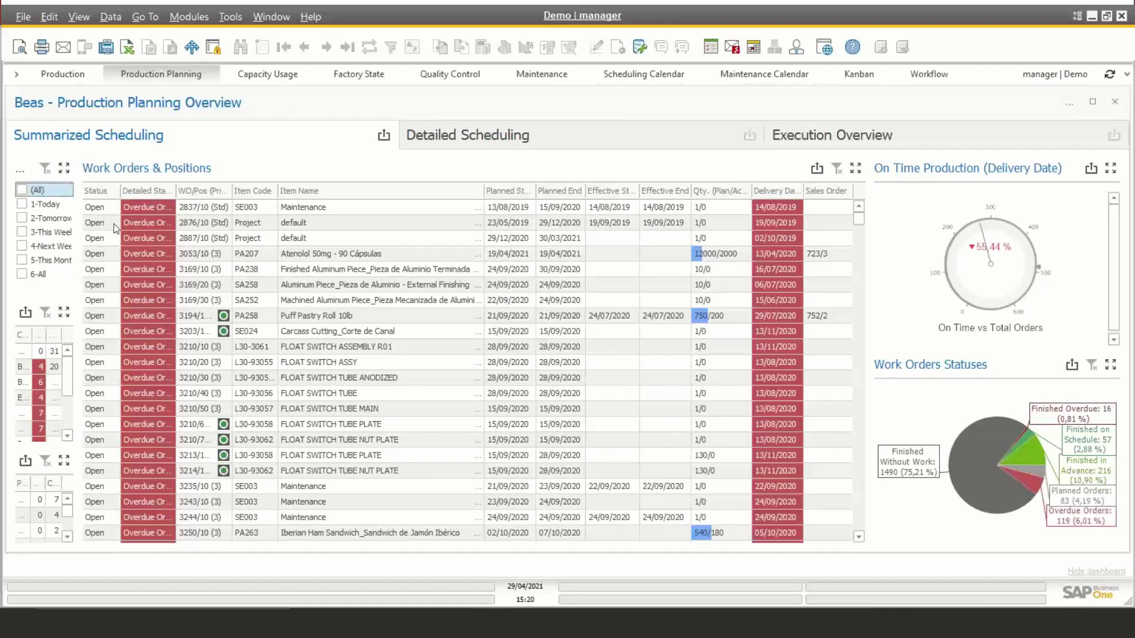
Step: Review the Work Orders & Positions list across its detailed statuses, widening the Detailed Status column so the full labels are readable
scroll(107, 430, "down", 10)
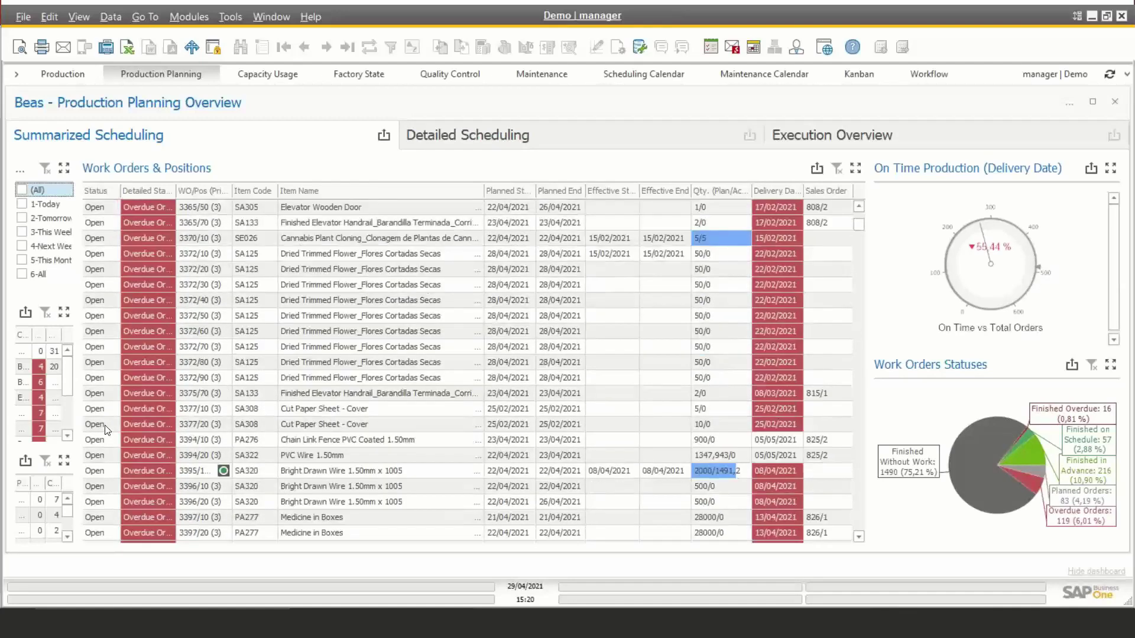
scroll(106, 430, "down", 10)
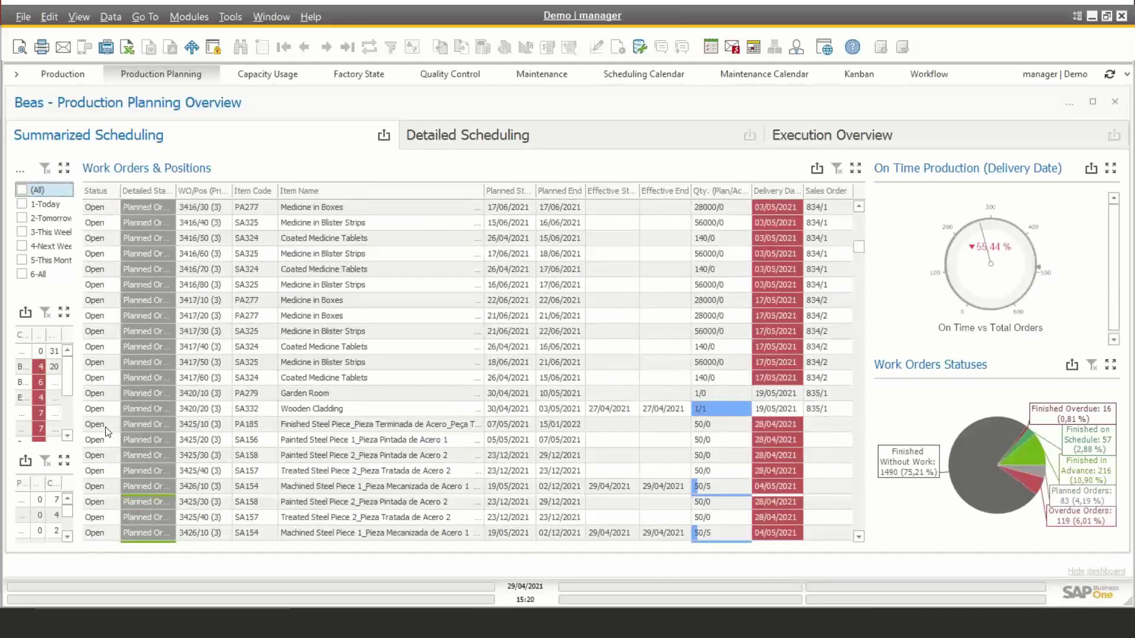
scroll(106, 431, "down", 20)
left_click_drag(176, 194, 203, 196)
scroll(194, 346, "up", 7)
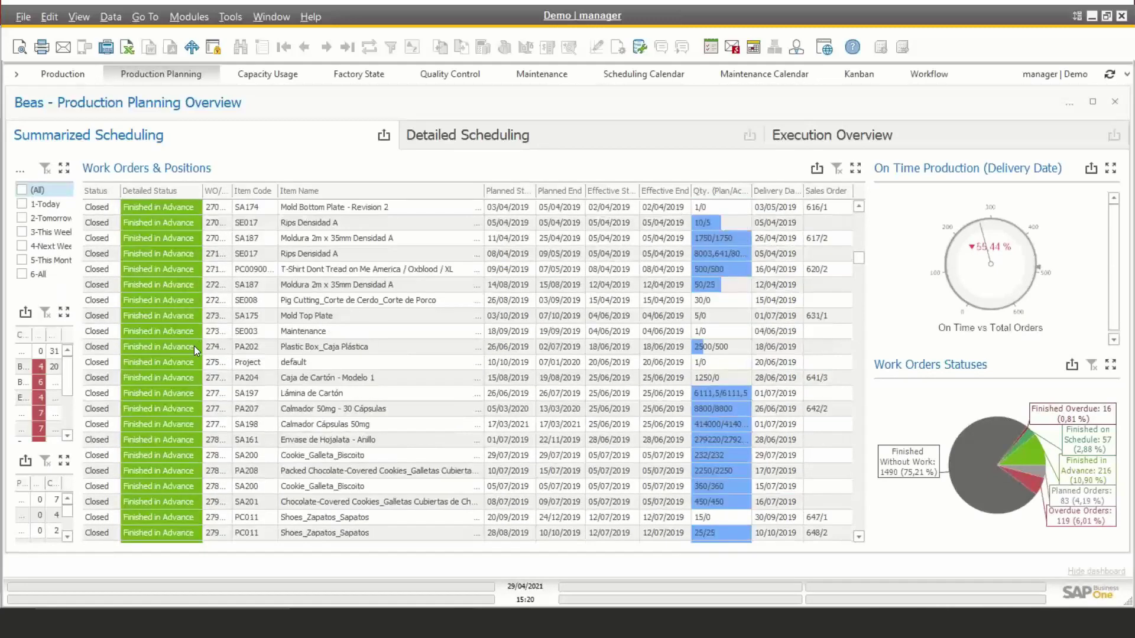
scroll(194, 345, "up", 10)
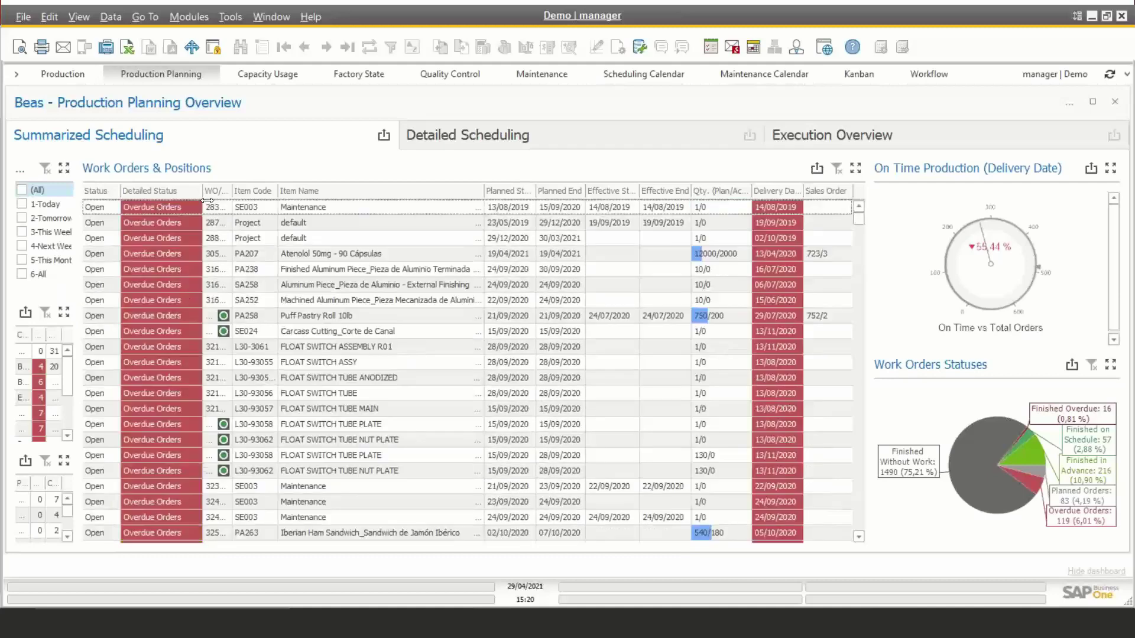
scroll(168, 465, "down", 5)
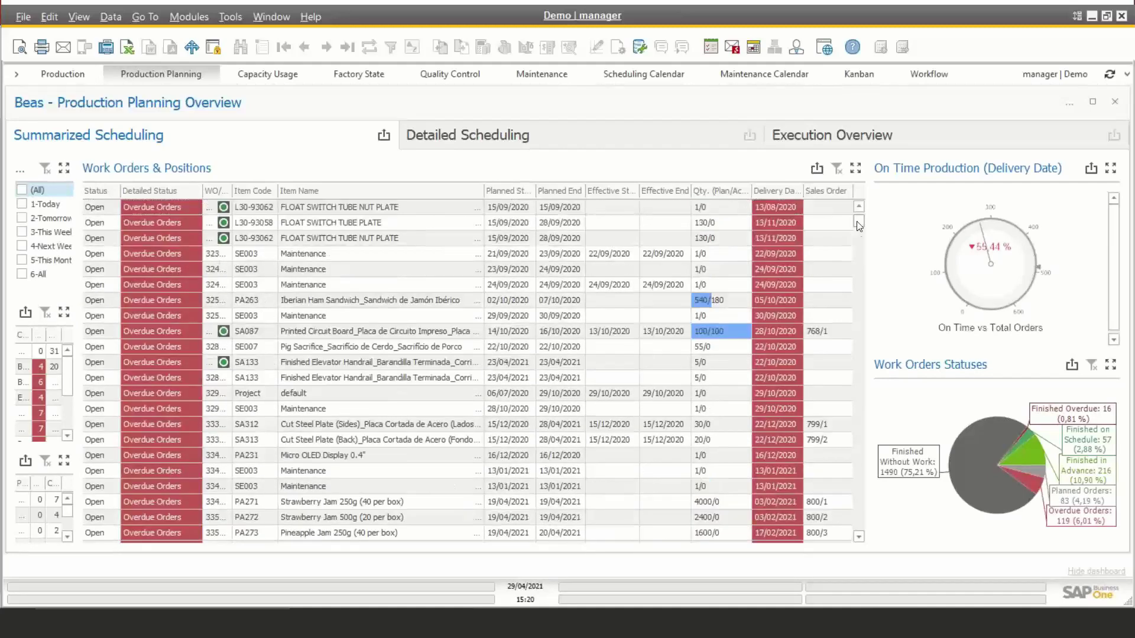
left_click_drag(856, 222, 858, 300)
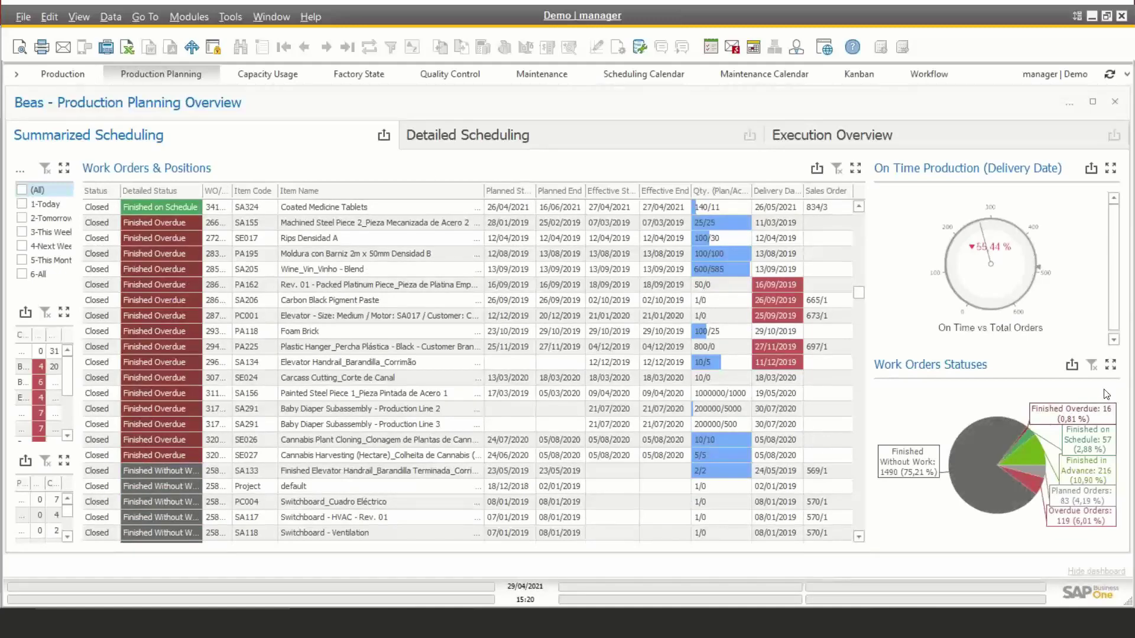
Step: Maximize the Work Orders Statuses pie chart, examine its status slices including Overdue Orders, and restore the dashboard layout
left_click(1109, 364)
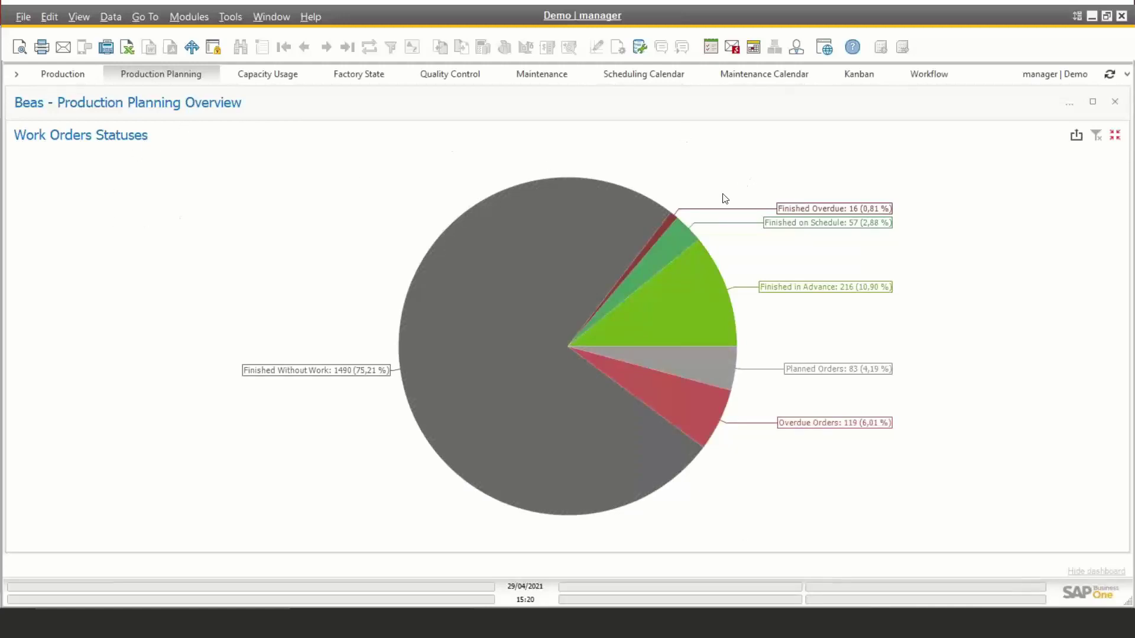
mouse_move(667, 227)
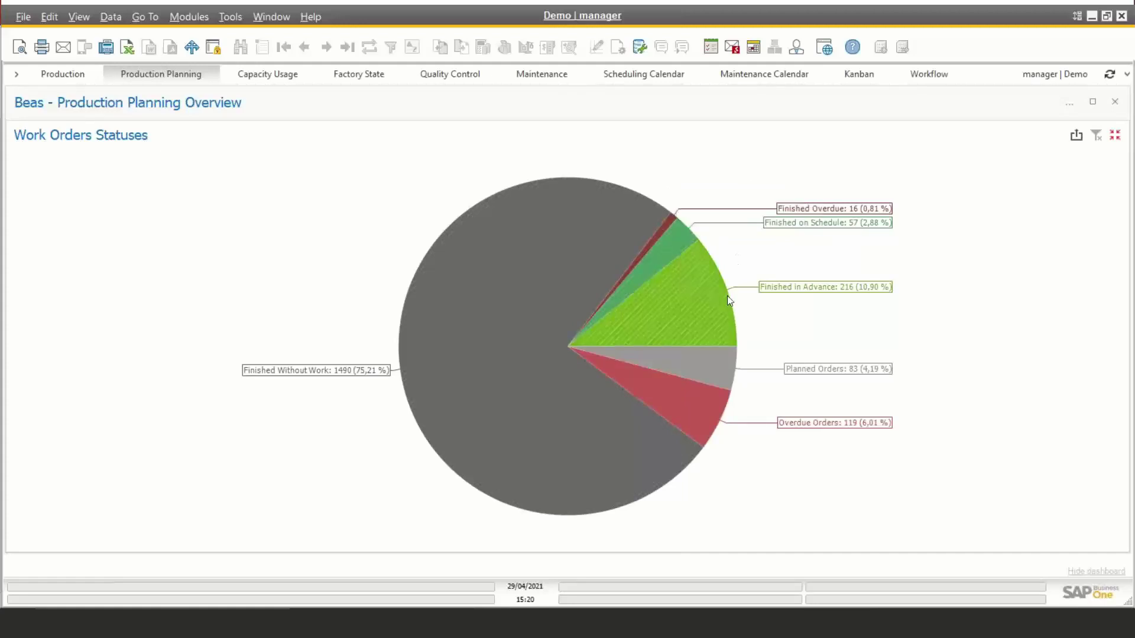
mouse_move(706, 375)
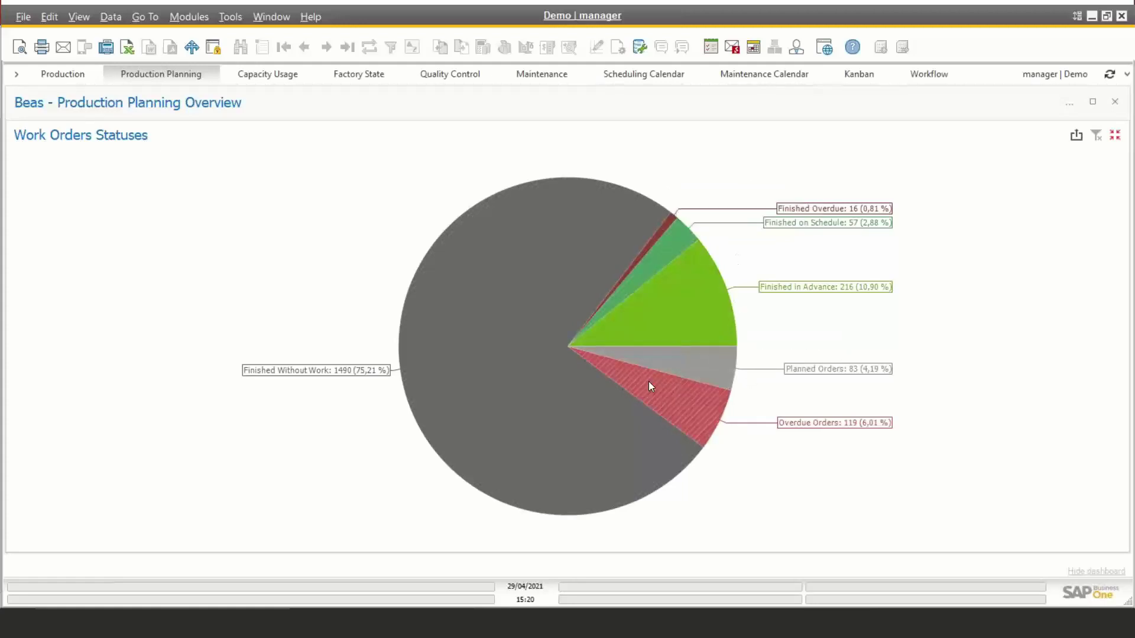
mouse_move(675, 410)
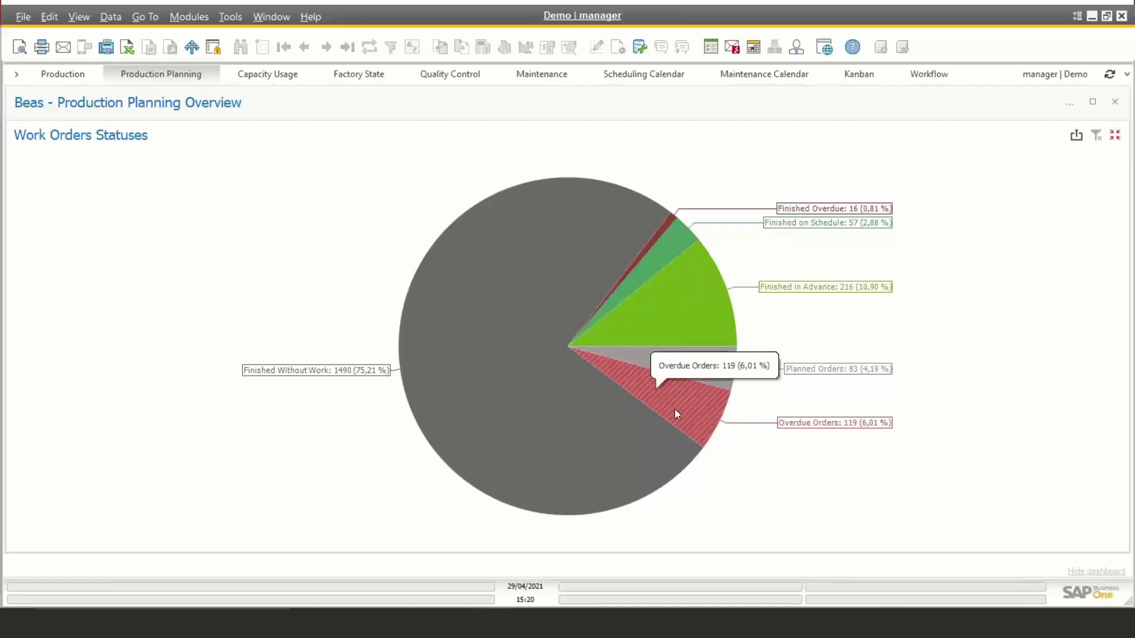
left_click(1115, 135)
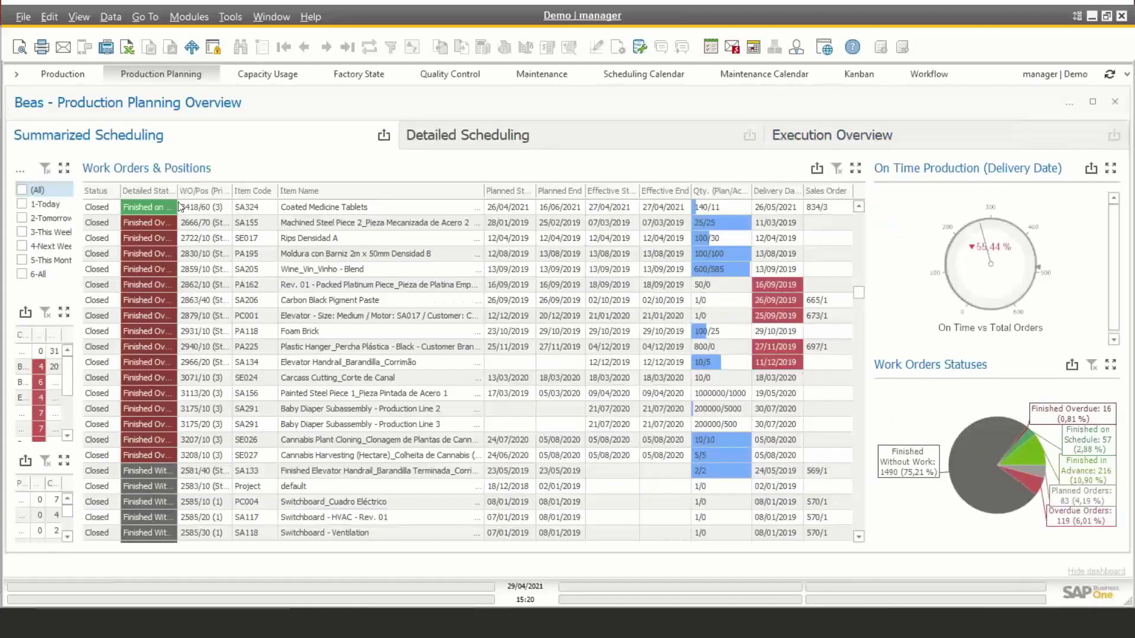
Step: Narrow the Detailed Status column slightly and widen the Quick Filter, Customers and Projects panels to make their titles and columns readable
left_click_drag(177, 204, 172, 201)
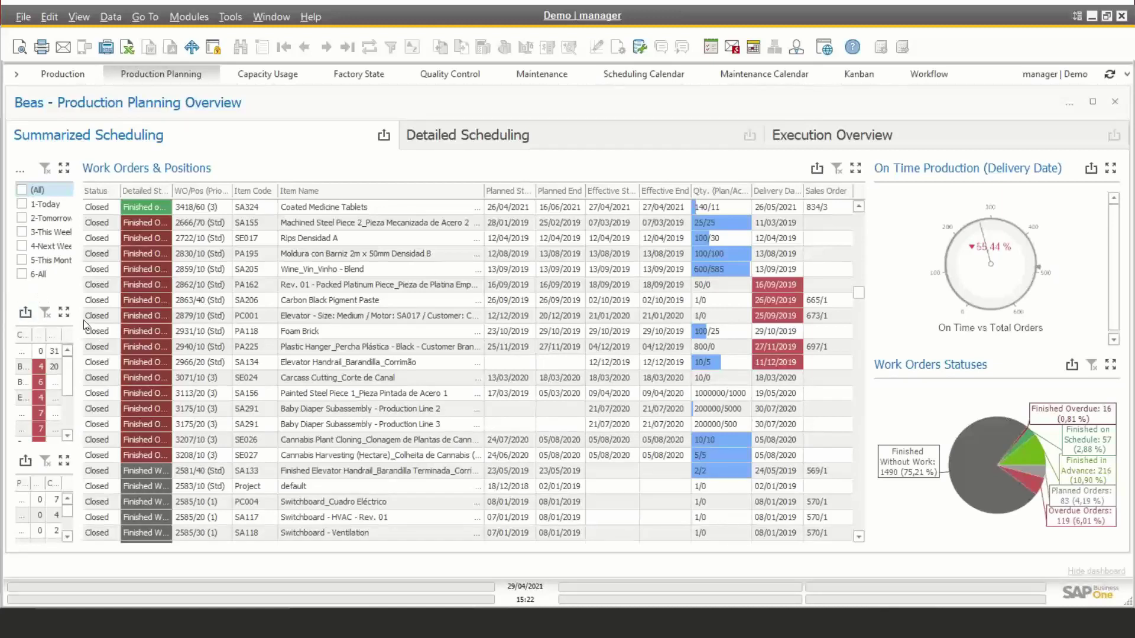
left_click_drag(77, 322, 171, 325)
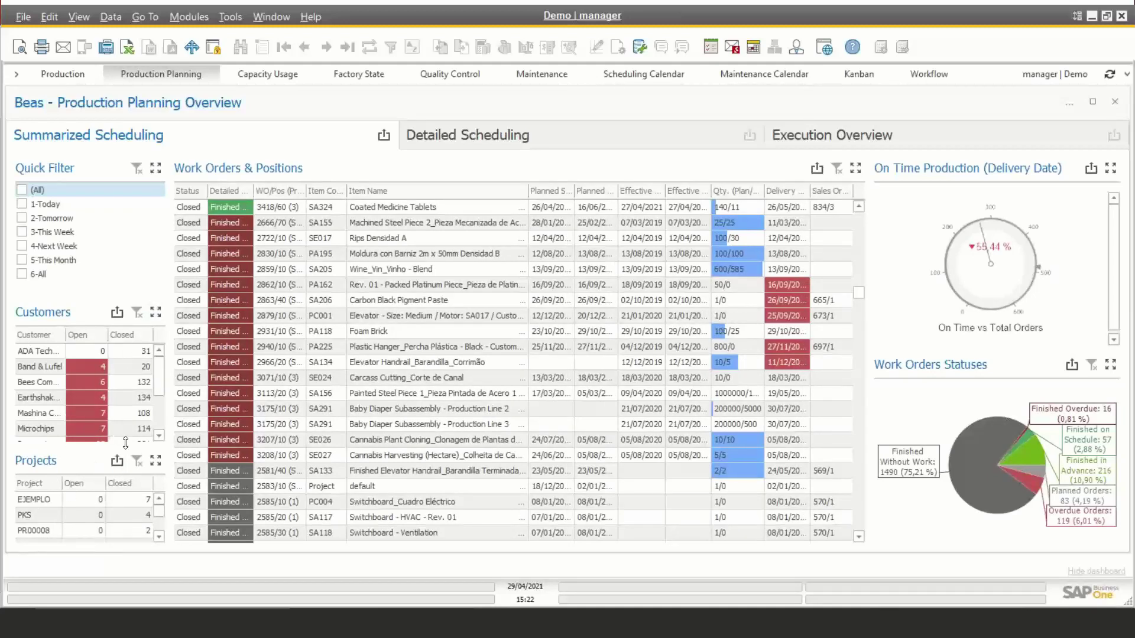
Step: Filter the dashboard by customer Earthshaker Corp. from the maximized Customers list and by Mashina Corp., and clear the customer filter
left_click(158, 317)
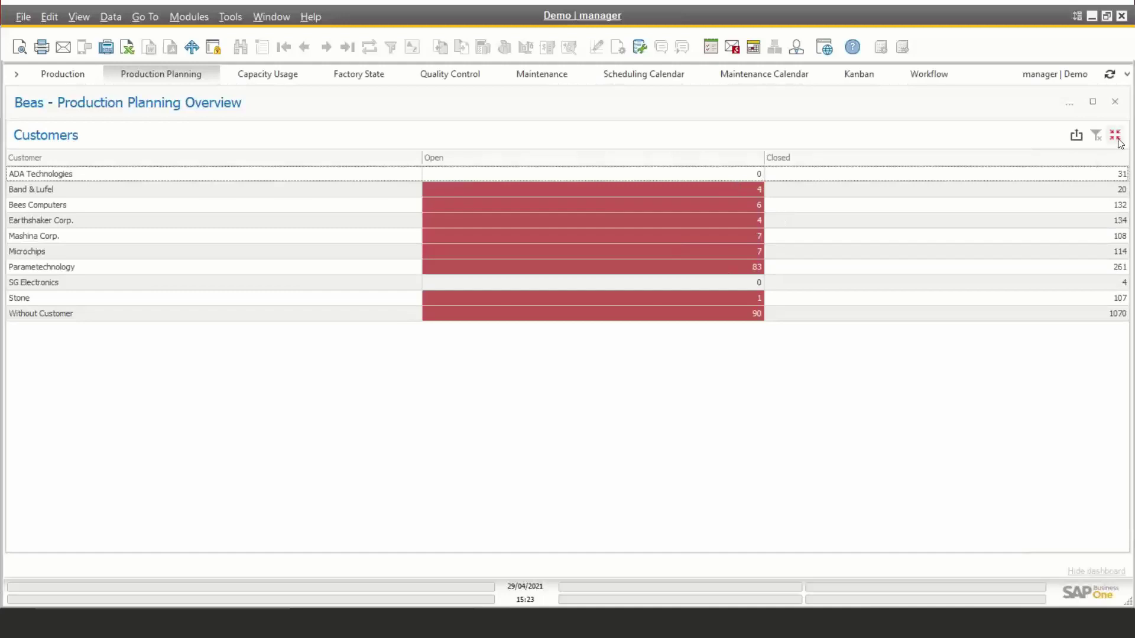
left_click(751, 223)
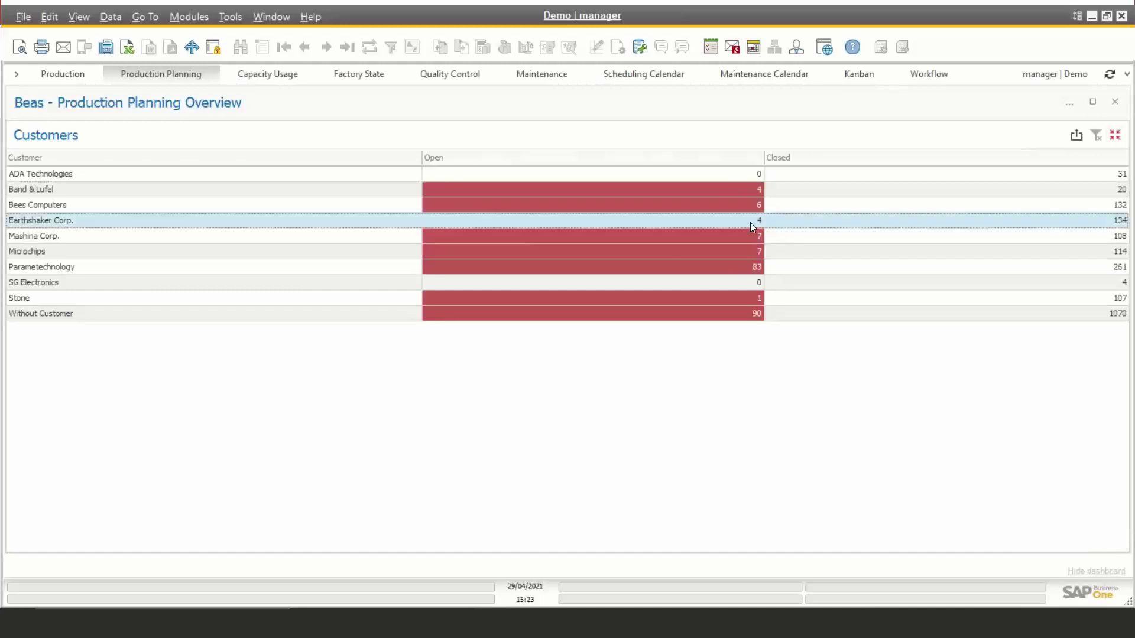
left_click(1115, 135)
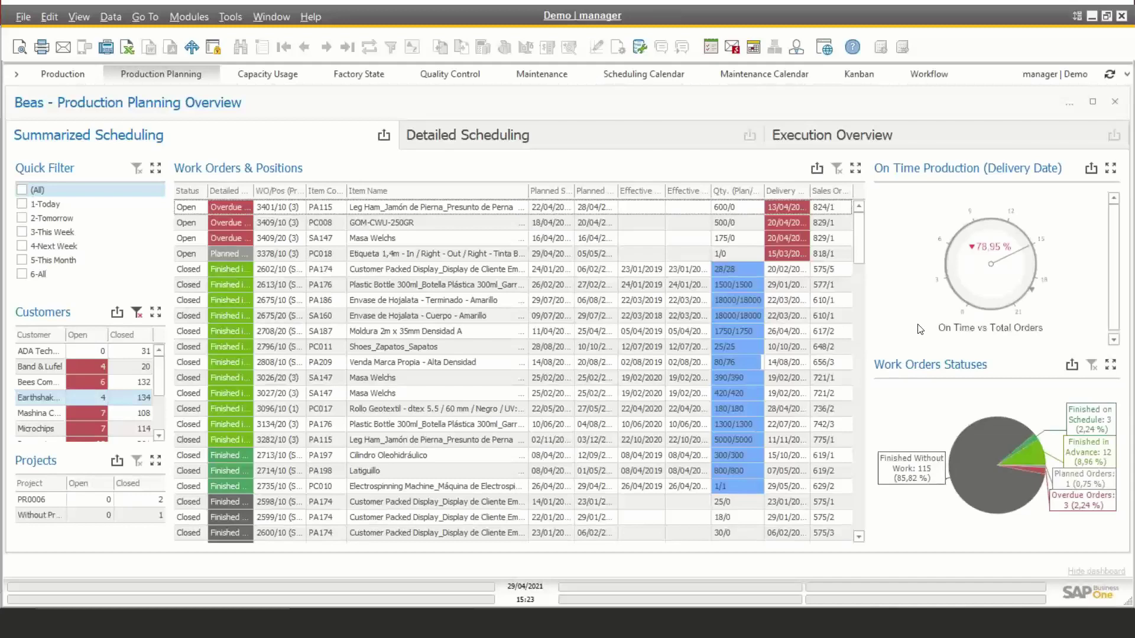
left_click(51, 416)
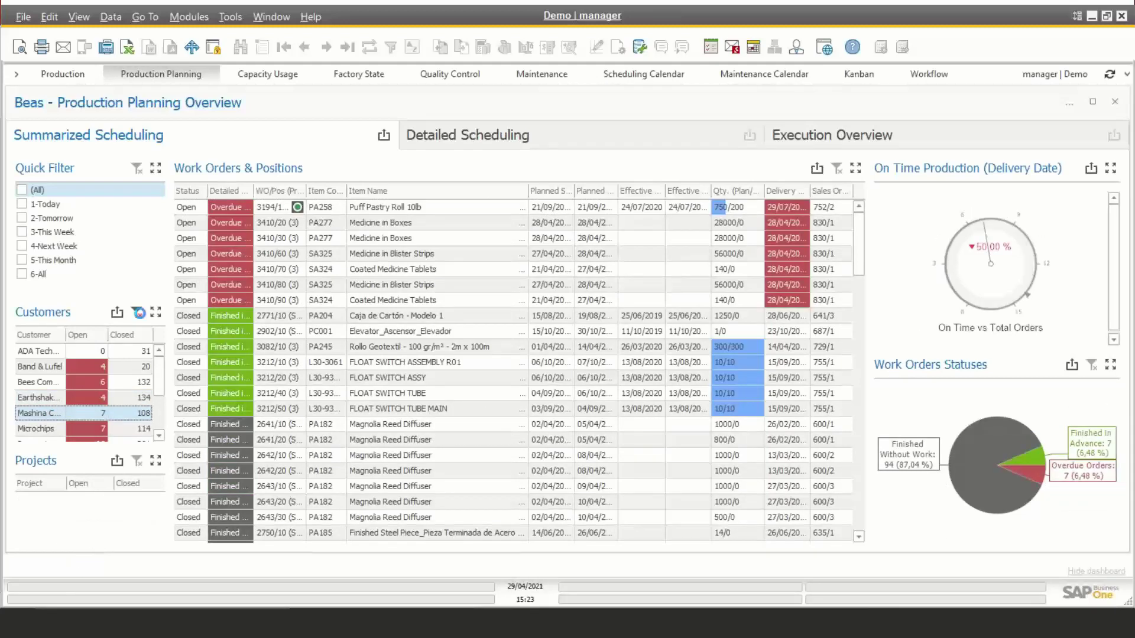
left_click(138, 313)
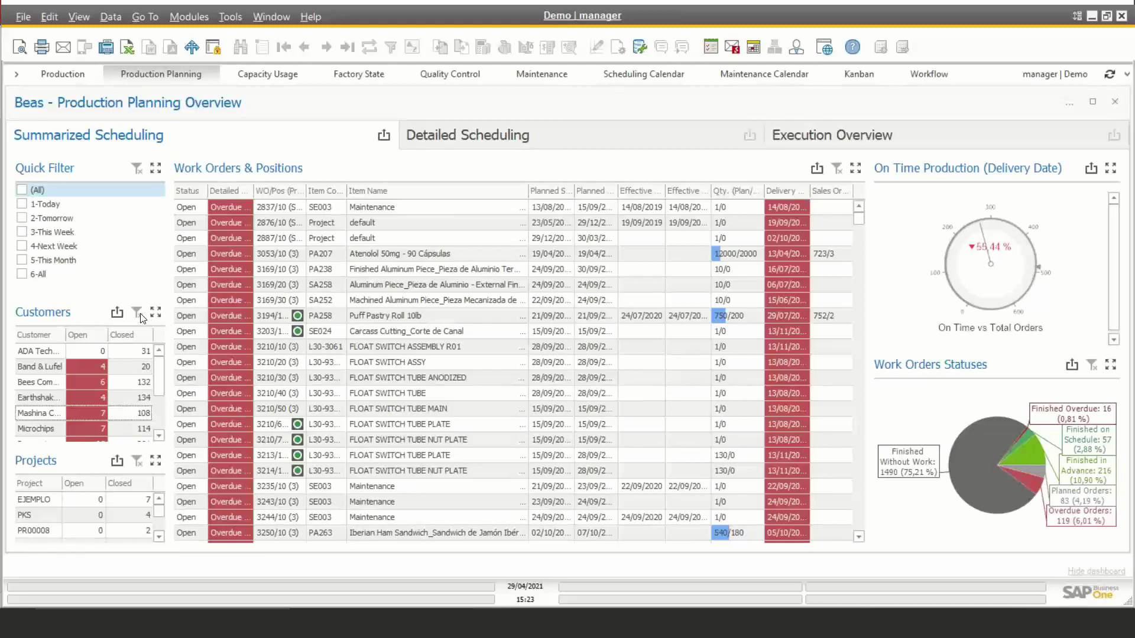
Step: Check the work orders of projects PKS and PR00008 by filtering on each, and clear the project filter
left_click(48, 518)
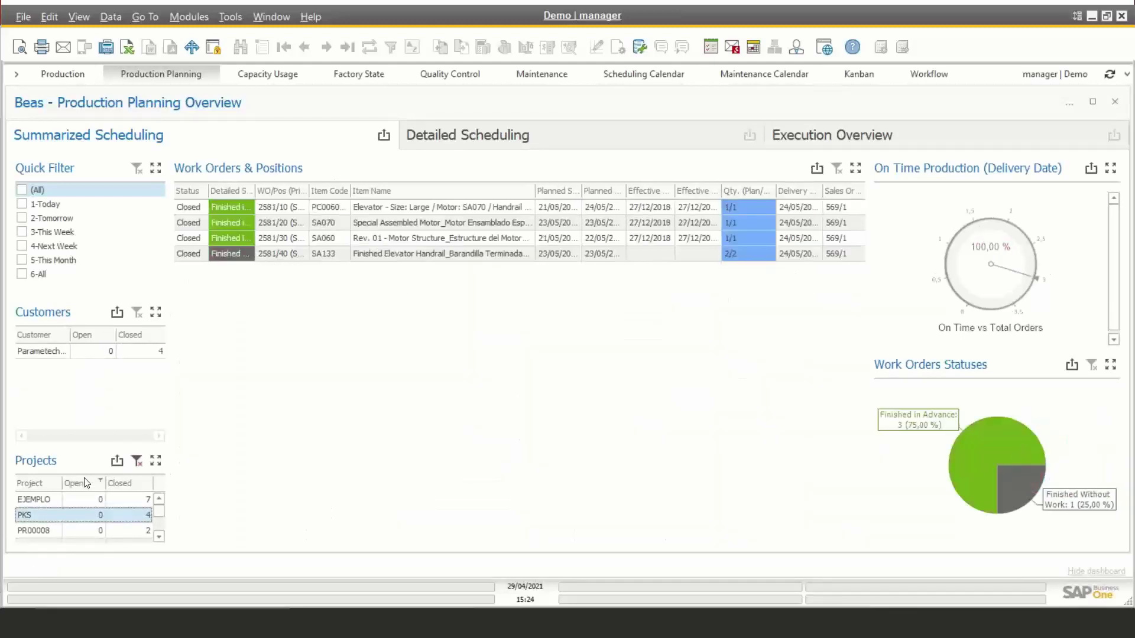
left_click(84, 532)
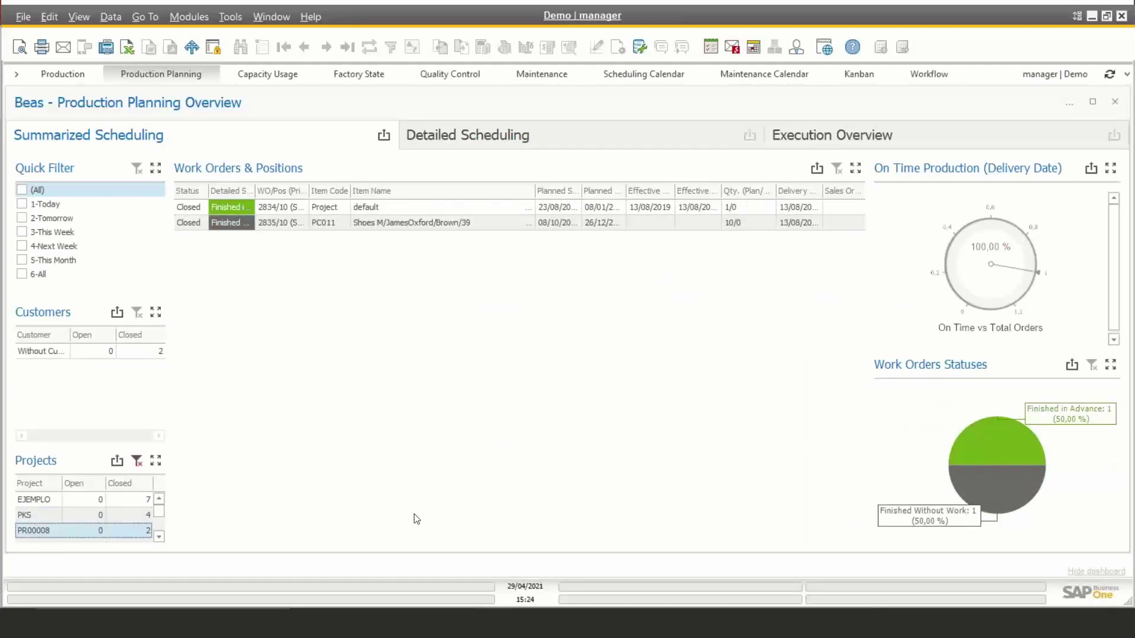
left_click(137, 460)
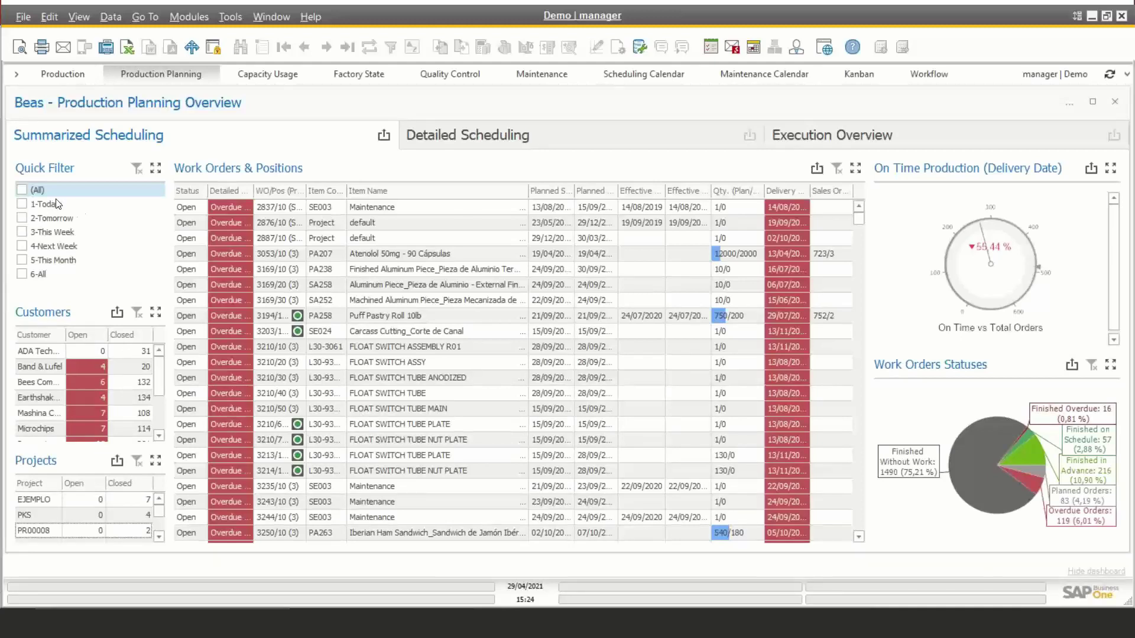
Step: Filter the work orders cumulatively by Today, Tomorrow, This Week, Next Week and This Month in the Quick Filter
left_click(23, 204)
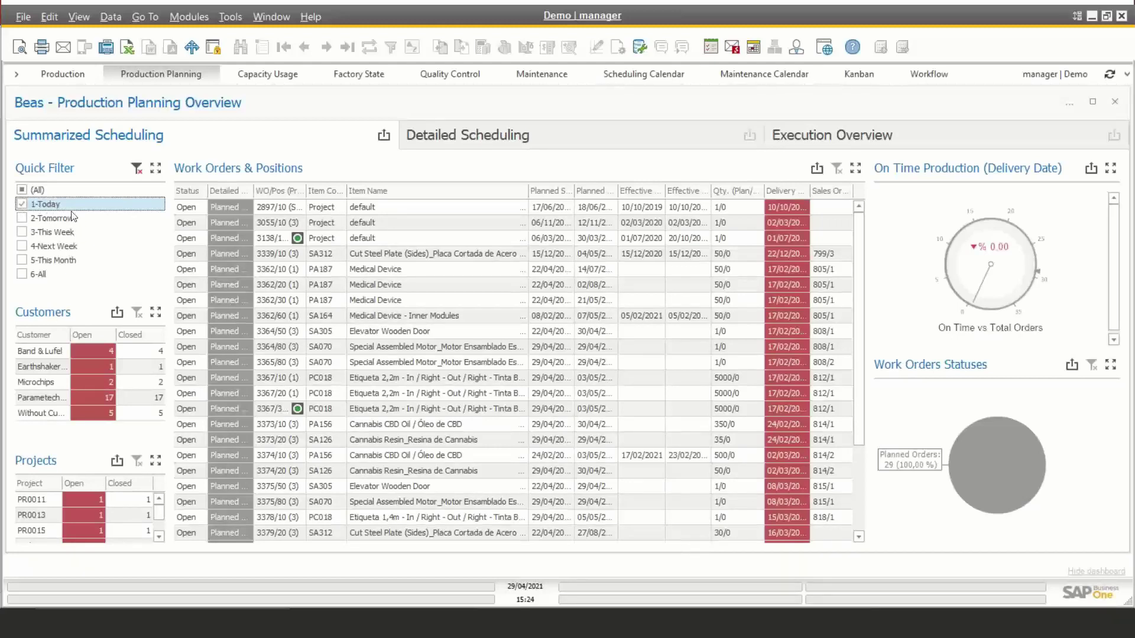
left_click(22, 218)
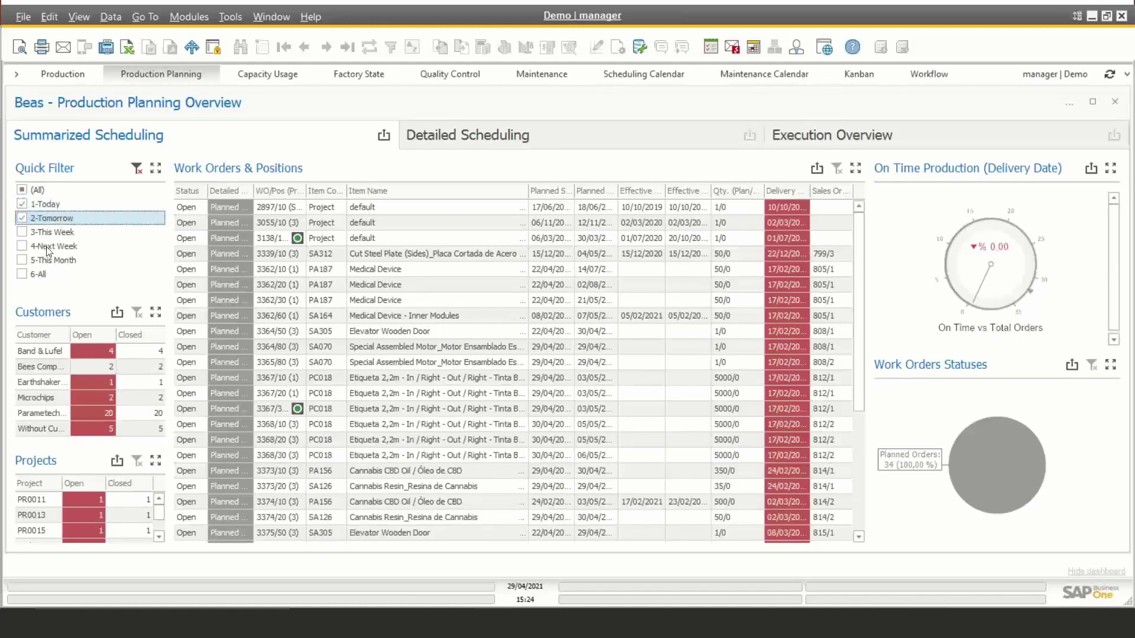
left_click(21, 233)
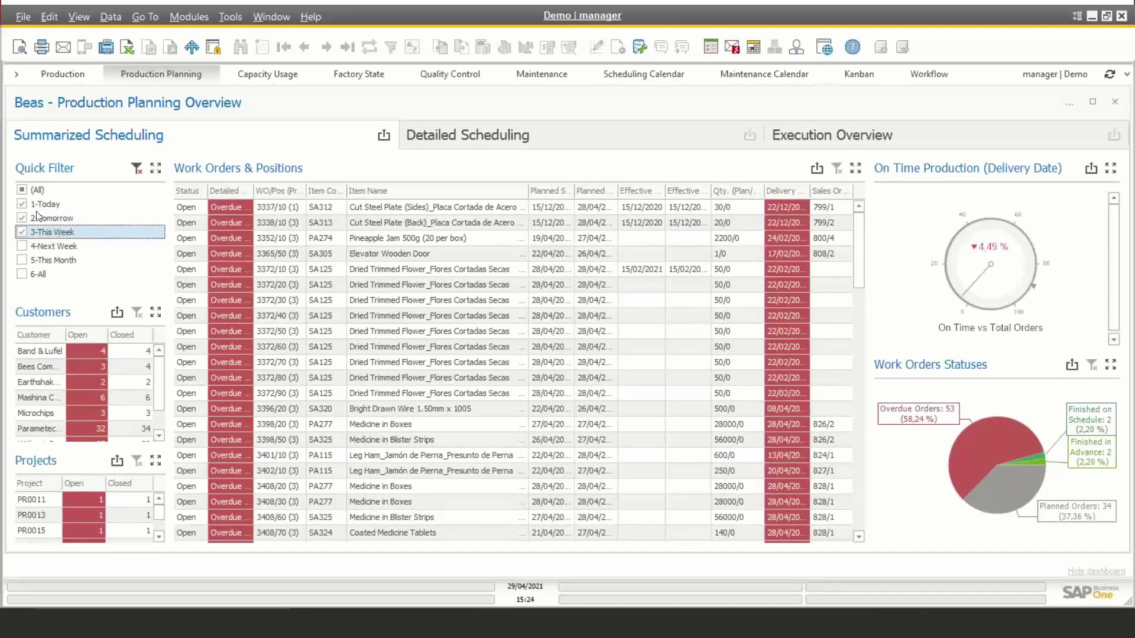
left_click(22, 247)
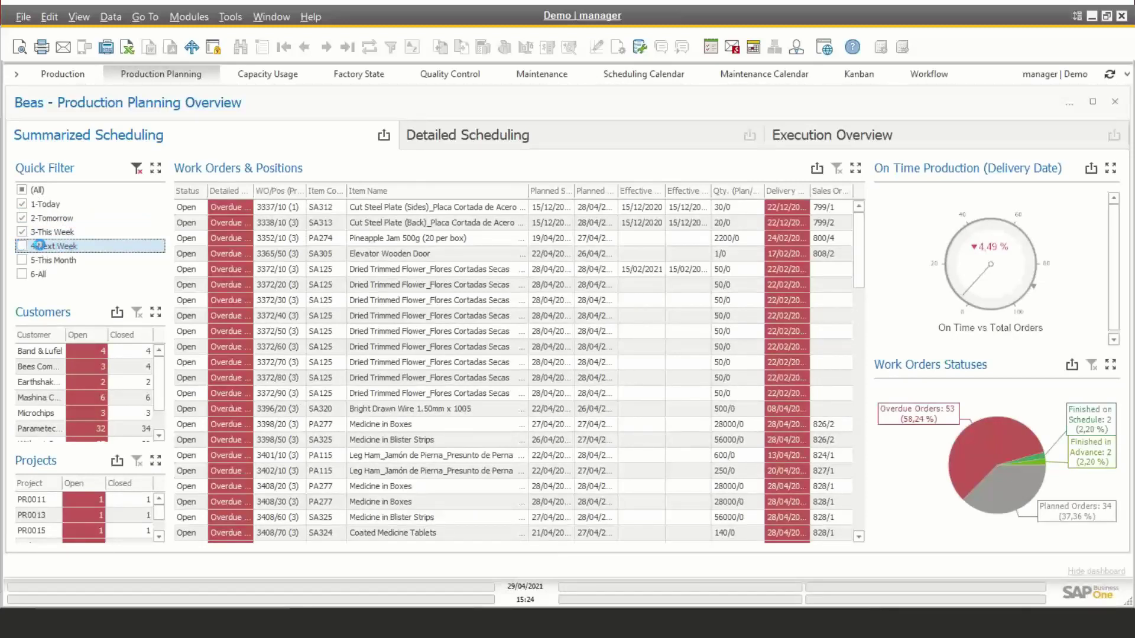
left_click(22, 260)
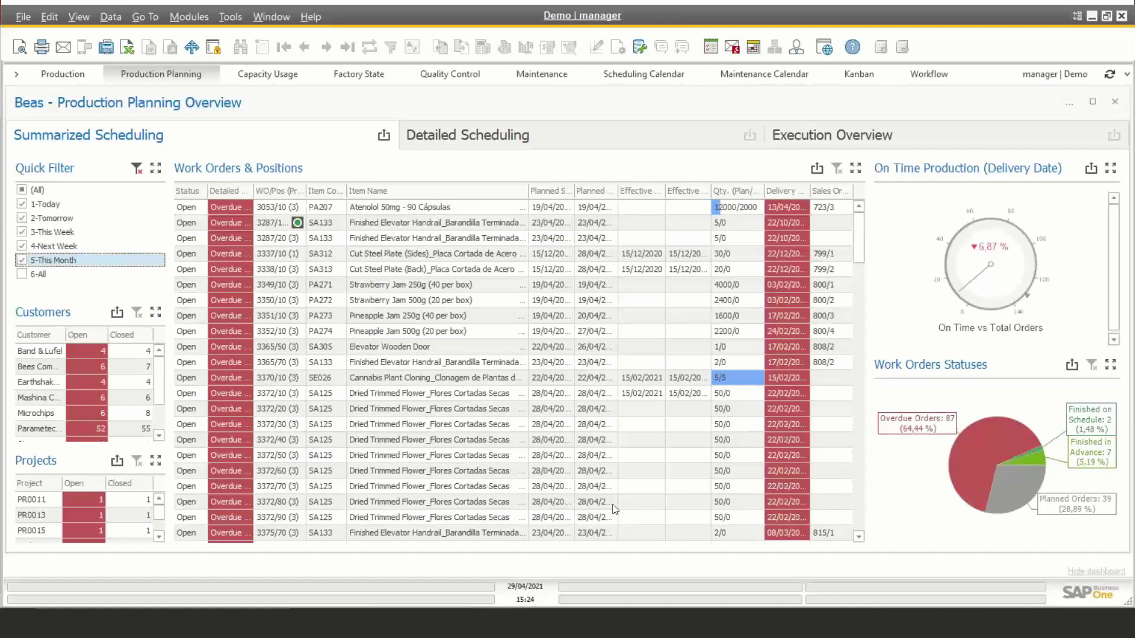
Step: Look through the work orders filtered by period and clear the Quick Filter
scroll(610, 518, "down", 10)
scroll(610, 517, "up", 10)
left_click(136, 168)
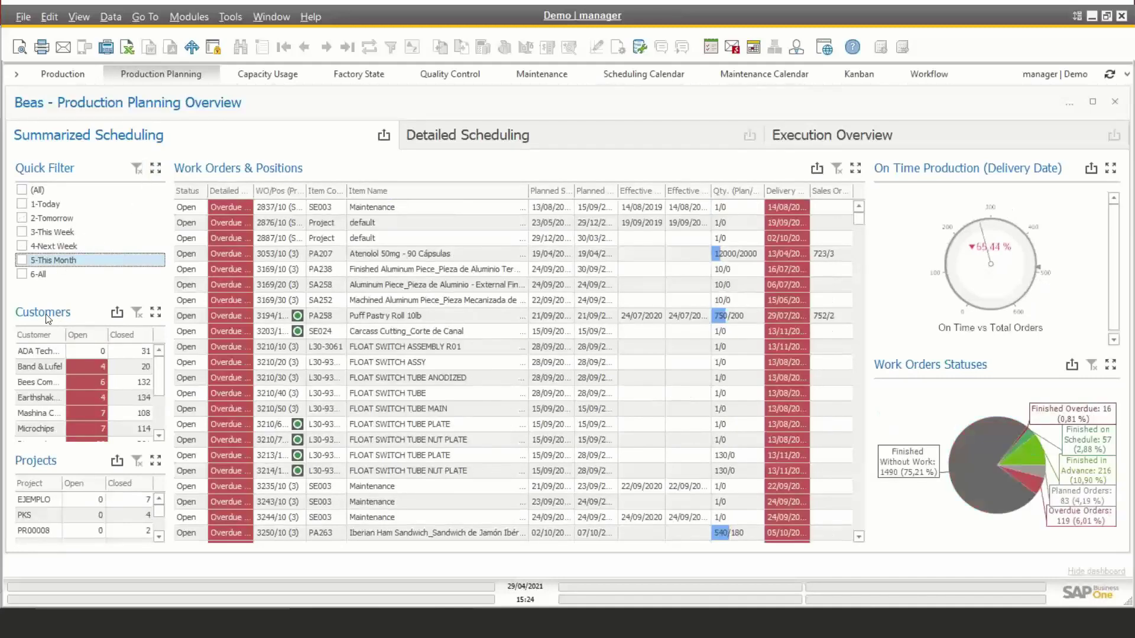
Step: Open Detailed Scheduling and review the Scheduled Operations by status from Today through Future, returning to the start of the list
left_click(594, 143)
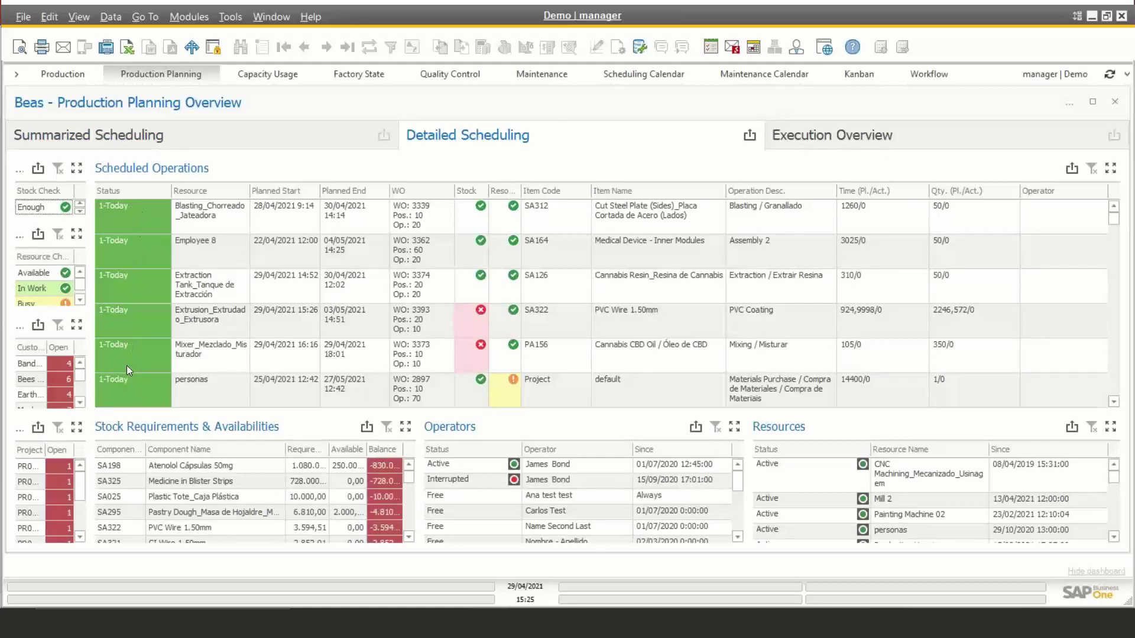
scroll(127, 365, "down", 5)
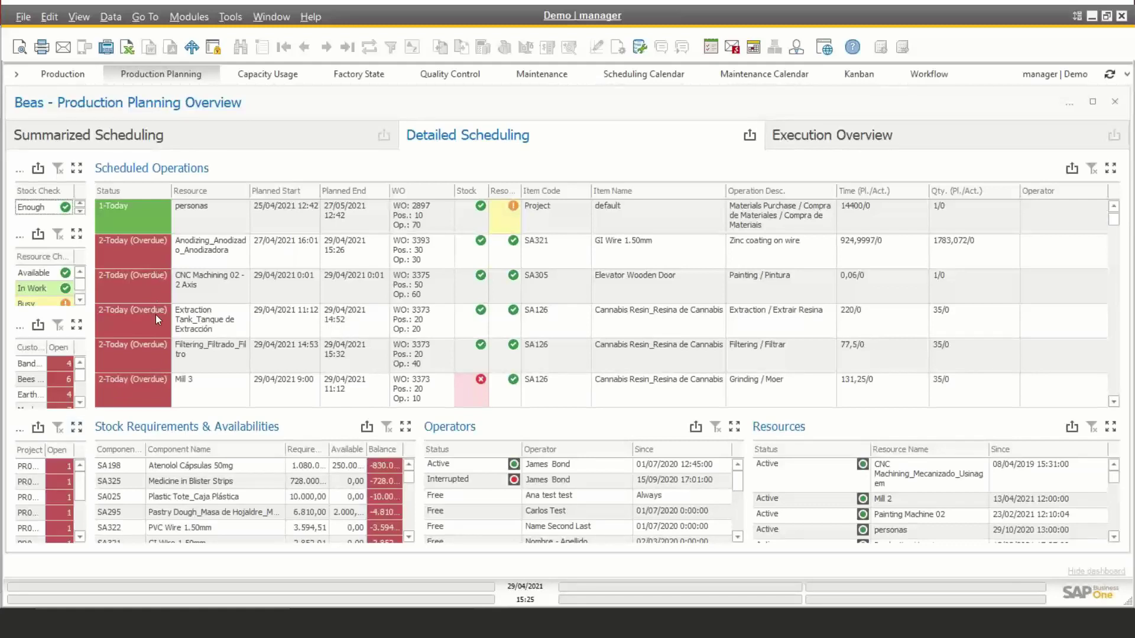
scroll(154, 315, "down", 6)
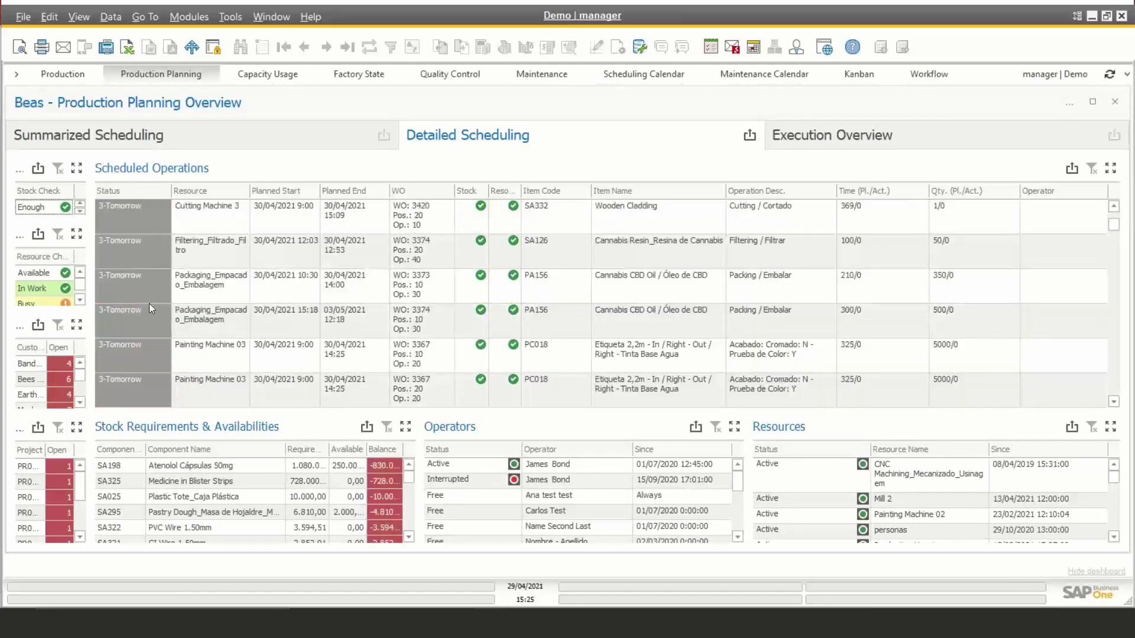
scroll(155, 319, "down", 10)
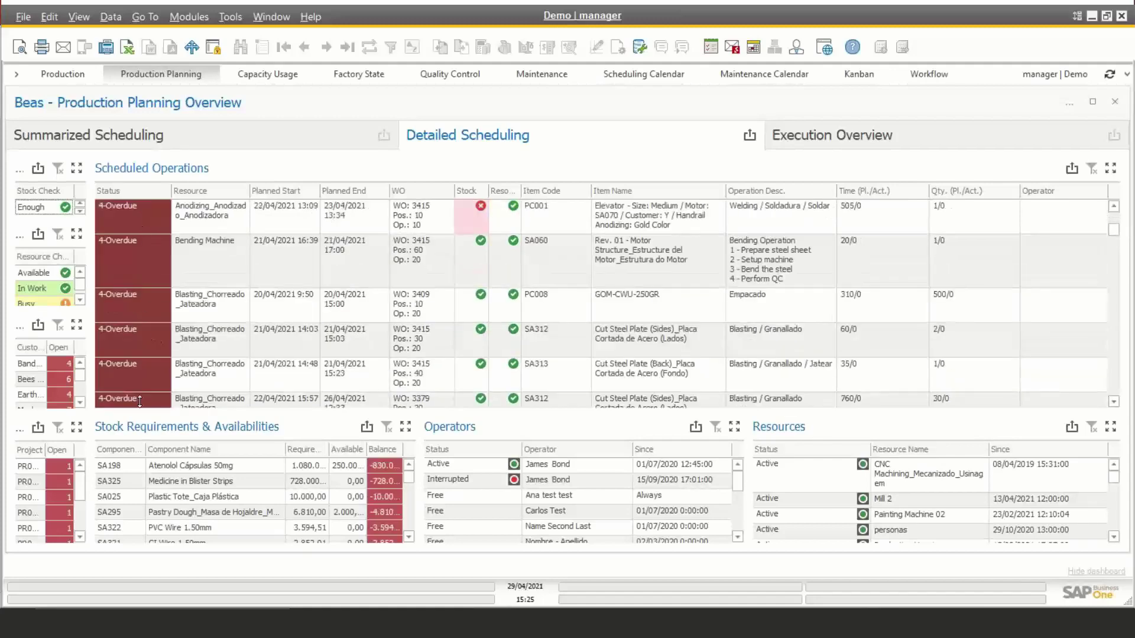
scroll(142, 355, "down", 10)
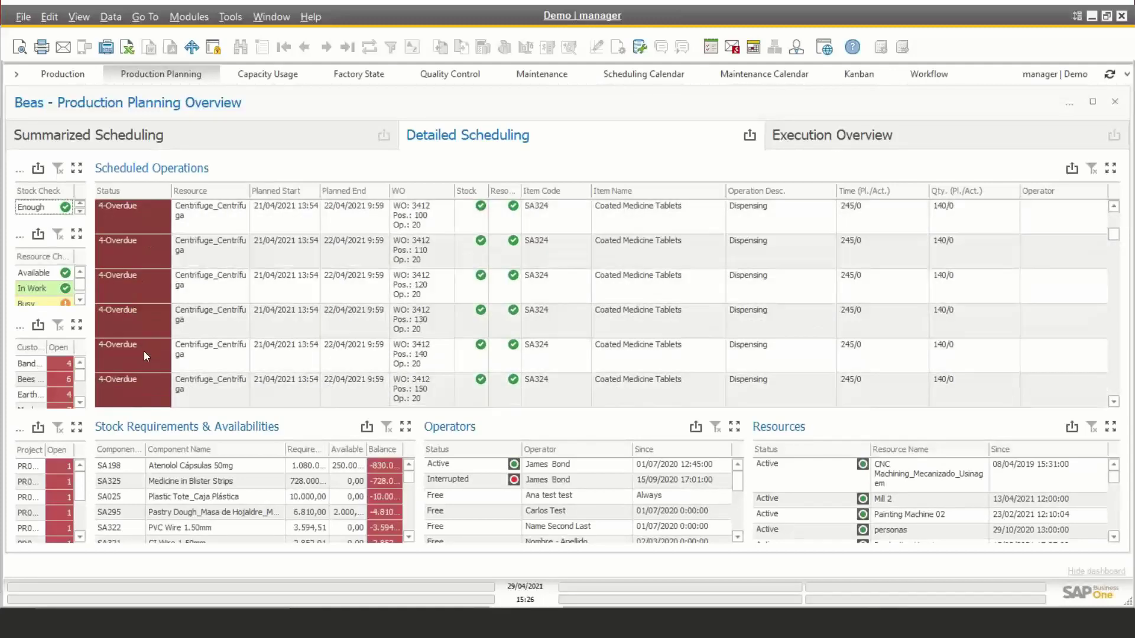
scroll(1117, 403, "down", 10)
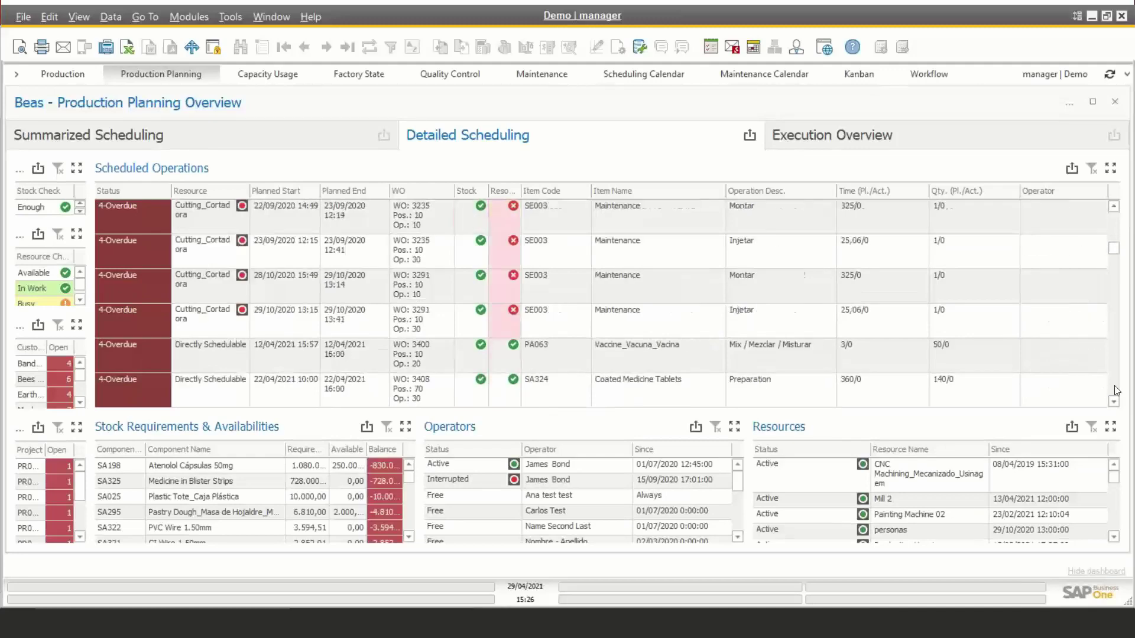
scroll(1116, 390, "down", 10)
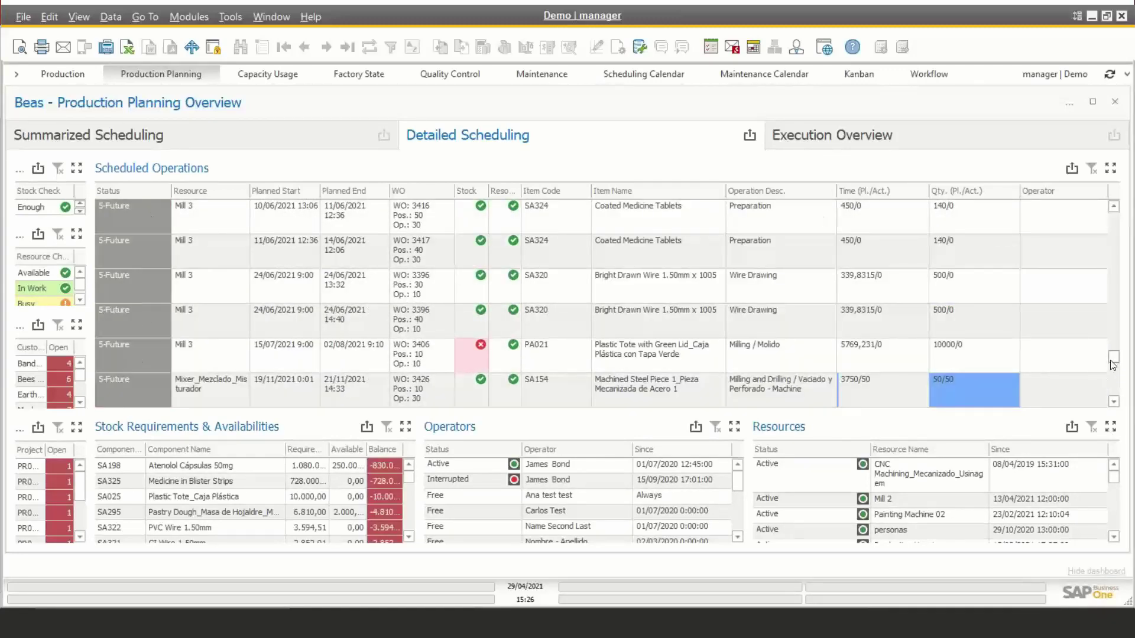
left_click_drag(1114, 357, 1114, 208)
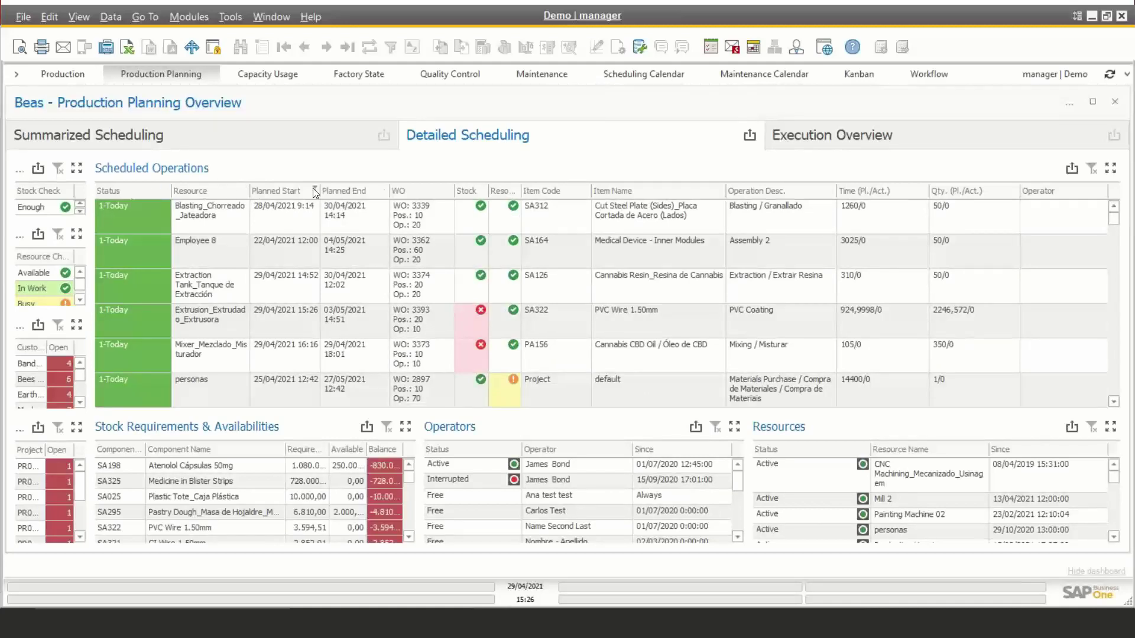
Step: Filter the Scheduled Operations by the status 2-Today (Overdue), check the listed operations, and clear the status filter
left_click(166, 188)
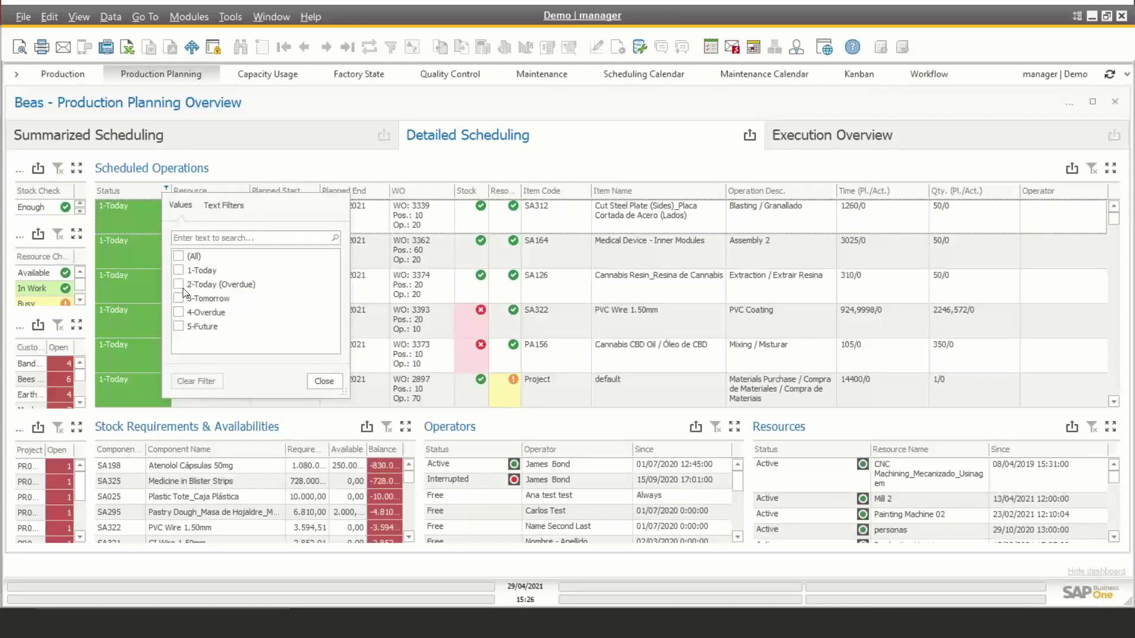
left_click(178, 284)
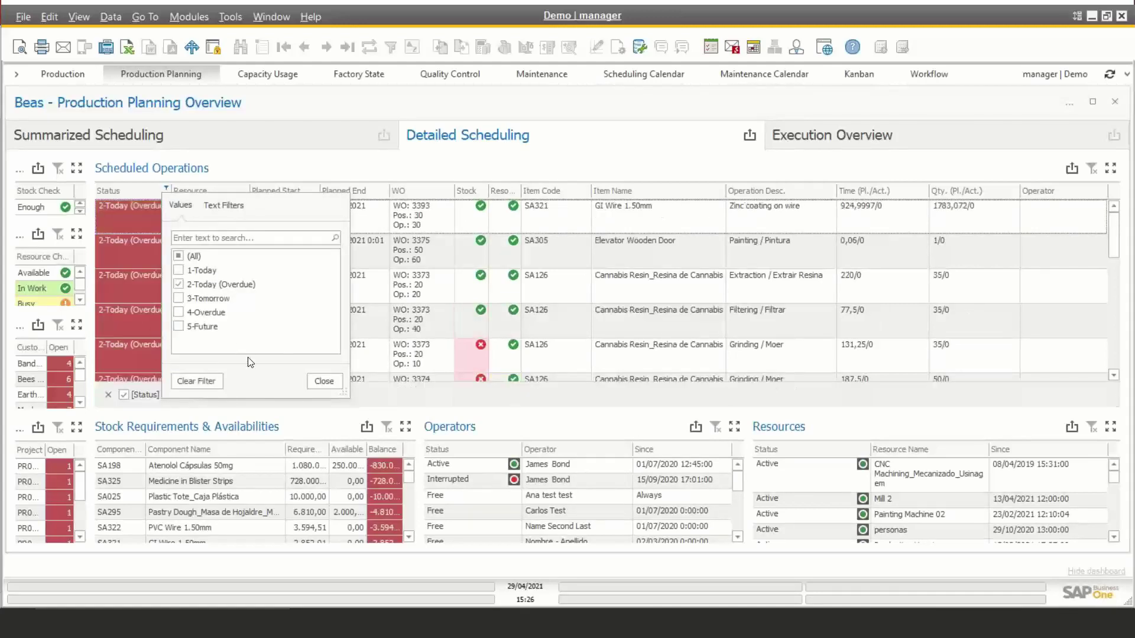
left_click(337, 384)
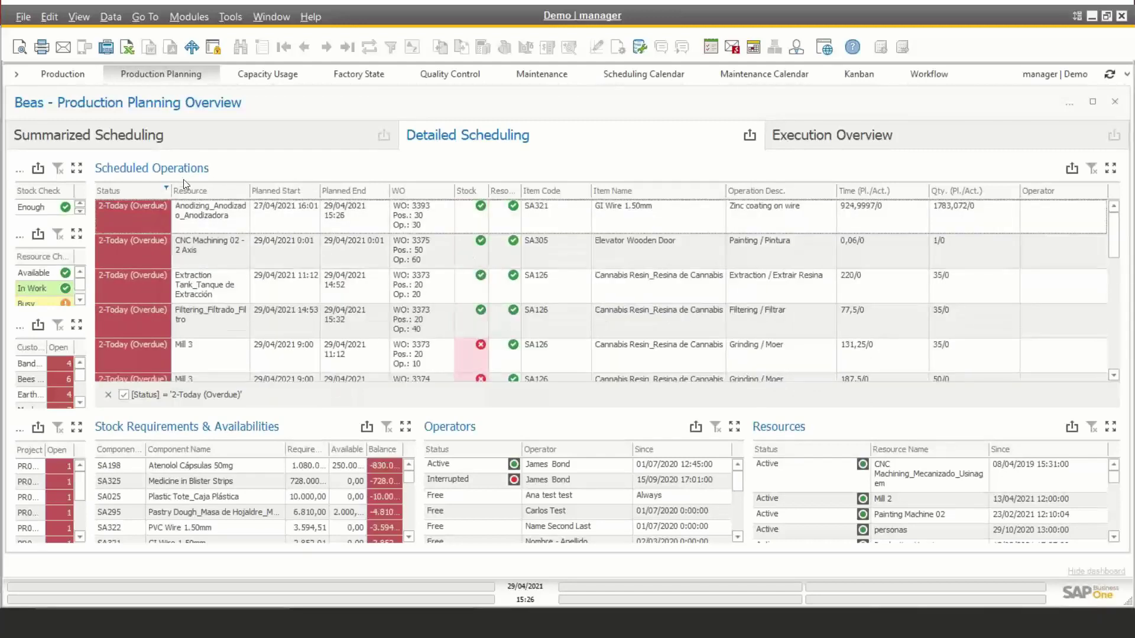
left_click(167, 188)
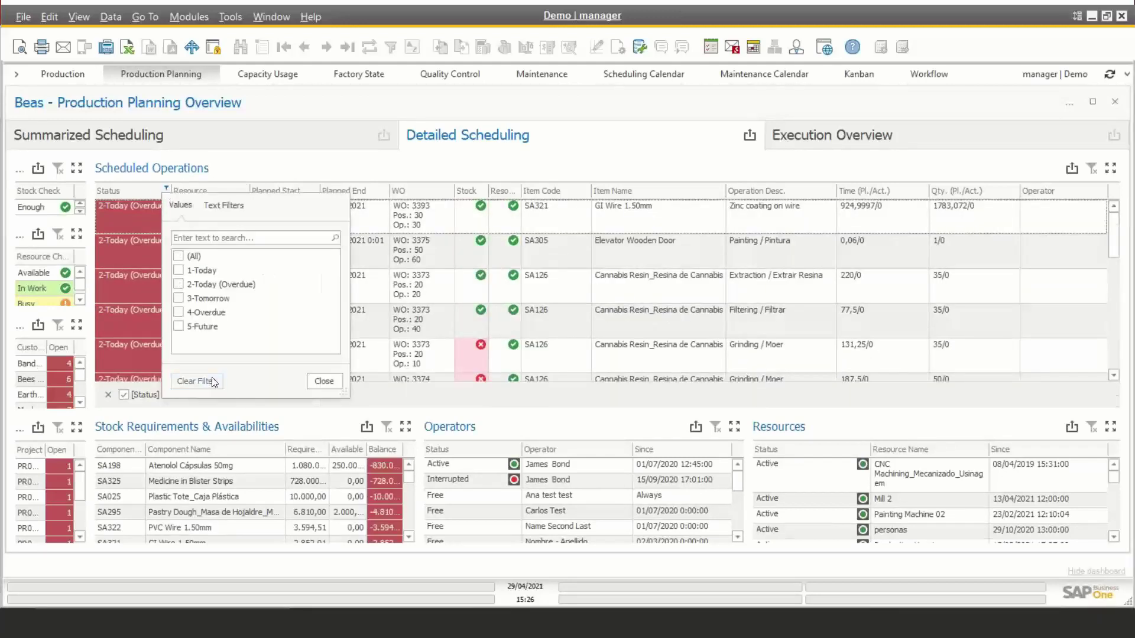
left_click(208, 380)
left_click(328, 380)
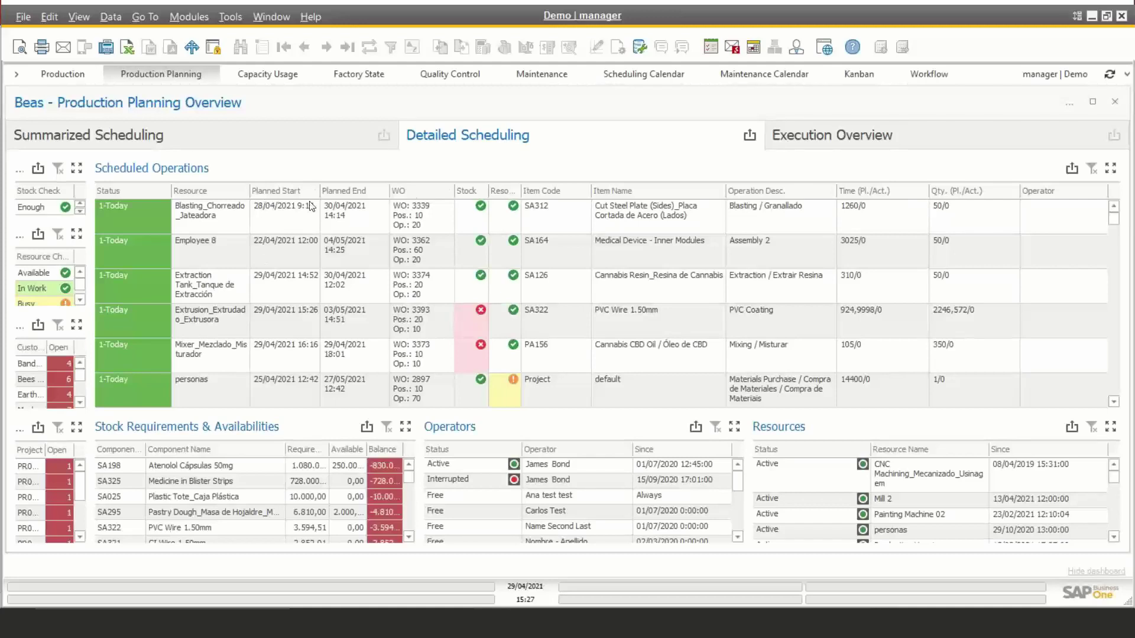
Step: Check component stock for today's PVC Wire 1.50mm and Cannabis CBD Oil operations, and review the full Stock Requirements & Availabilities list
left_click(470, 318)
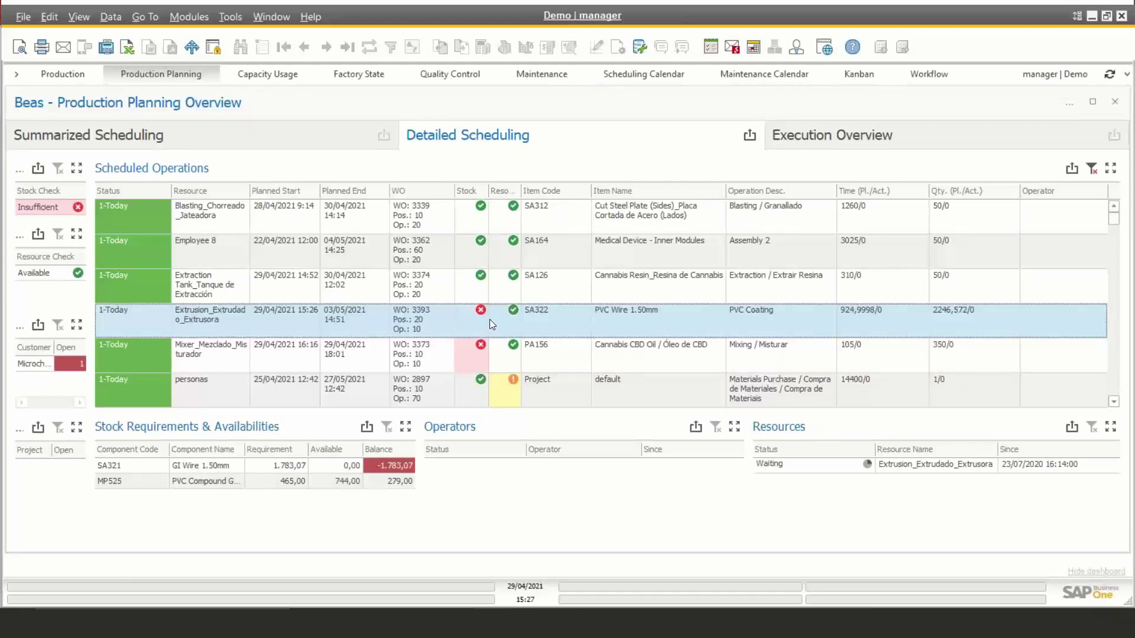
left_click(451, 356, "ctrl")
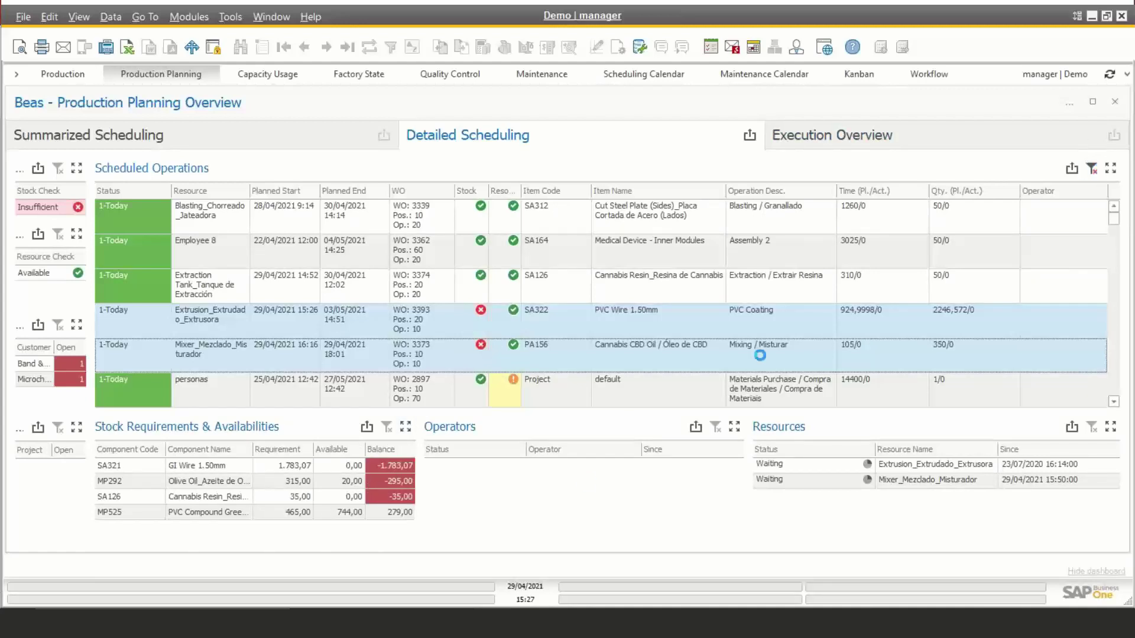
left_click(405, 426)
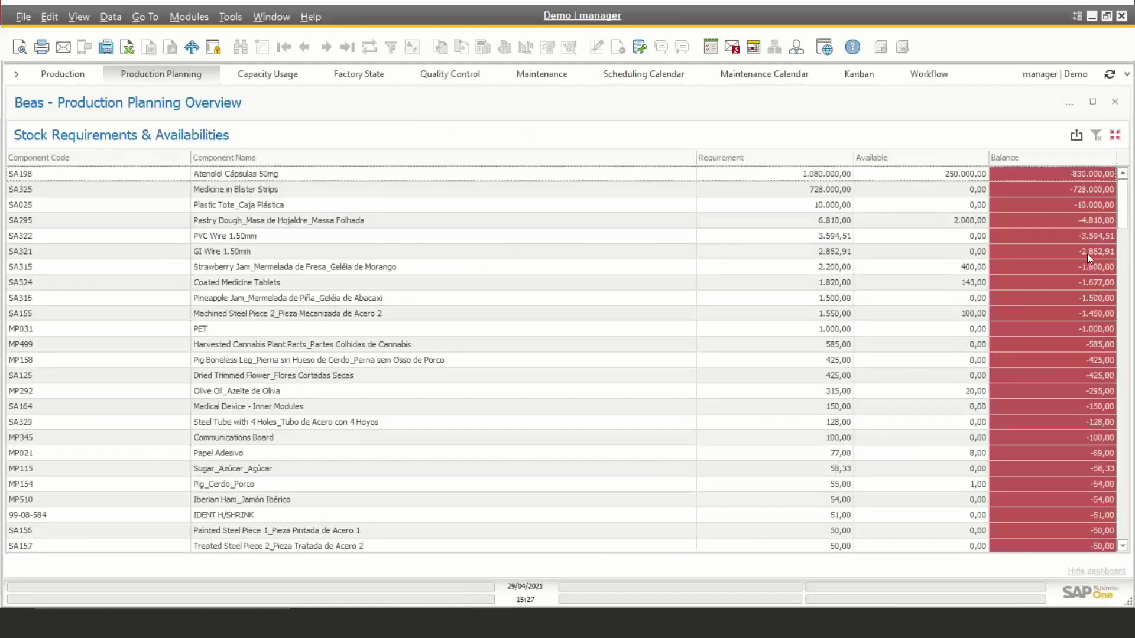
left_click_drag(1122, 220, 1122, 177)
left_click(1114, 134)
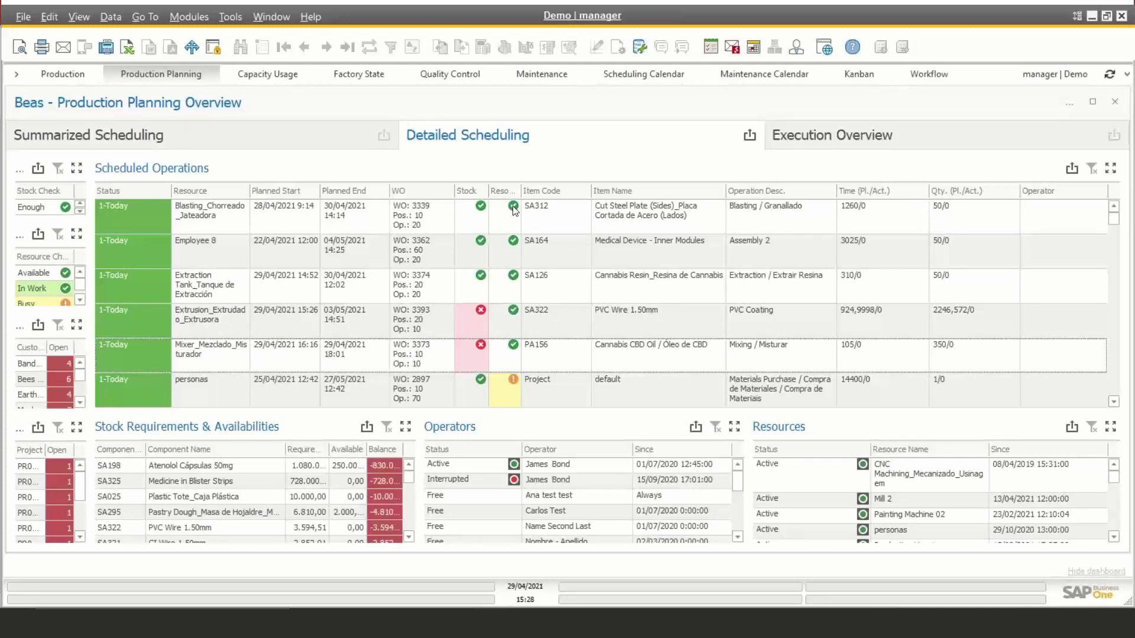
Step: Filter the Scheduled Operations to those whose Resource Check is In Work
scroll(504, 266, "down", 1)
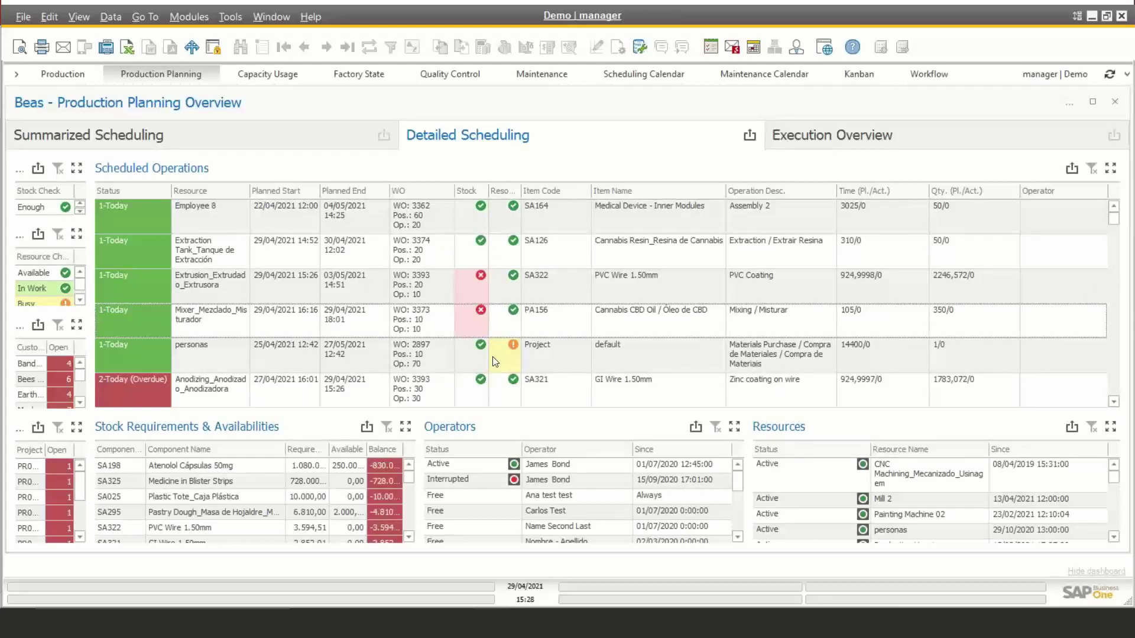
left_click(35, 288)
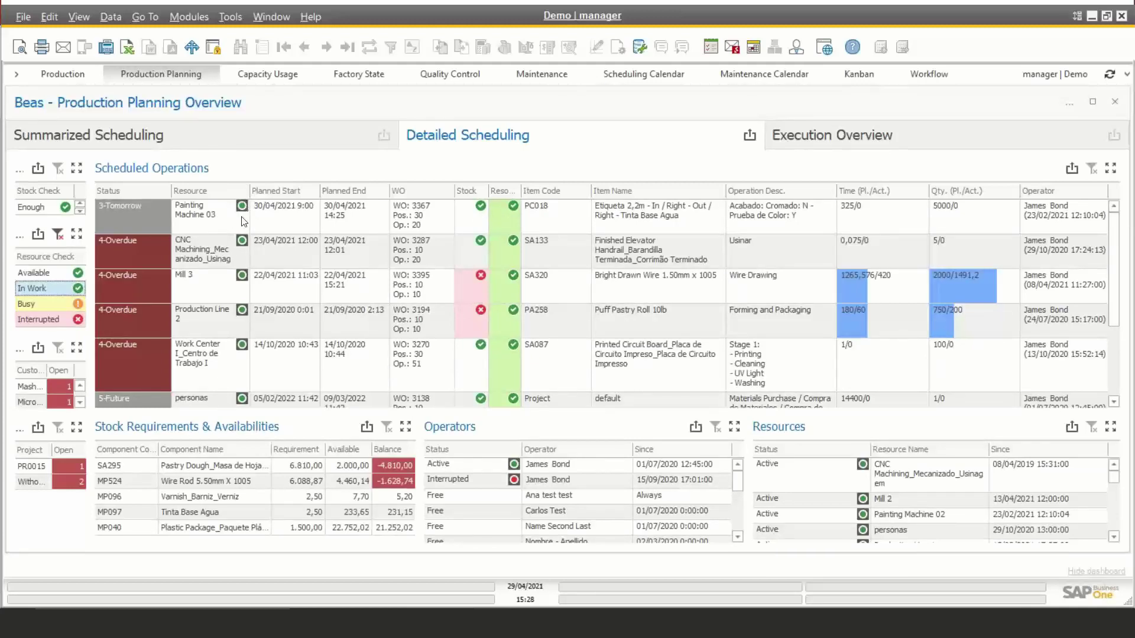
Step: Select the Puff Pastry Roll 10lb work order in Summarized Scheduling, compare it with its operation in Detailed Scheduling, and clear the selection
left_click(223, 134)
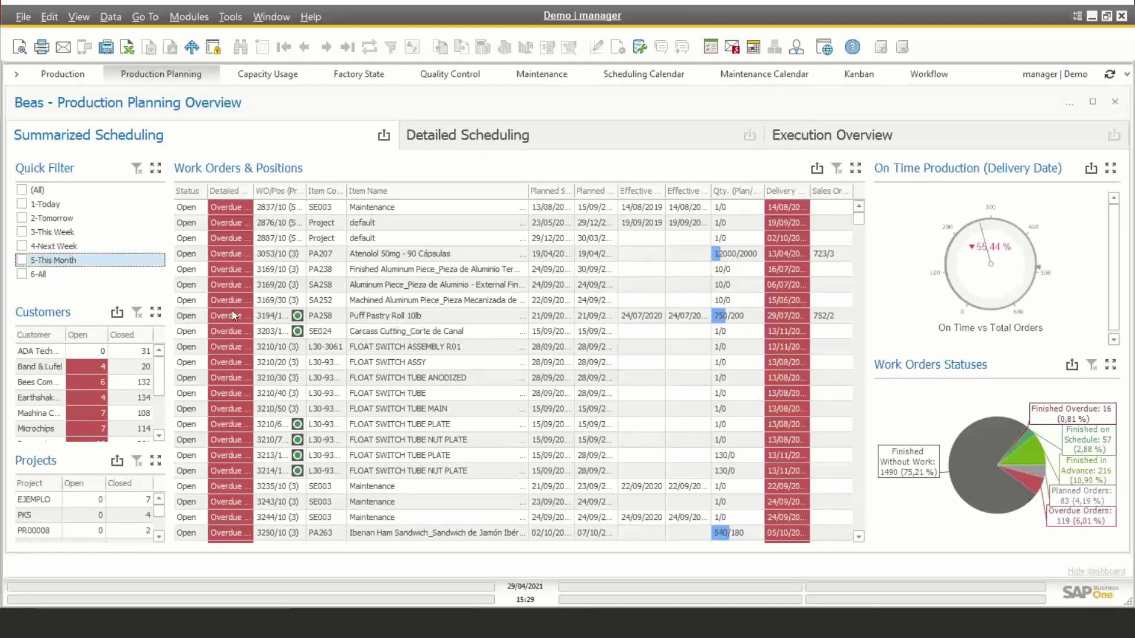
left_click(358, 319)
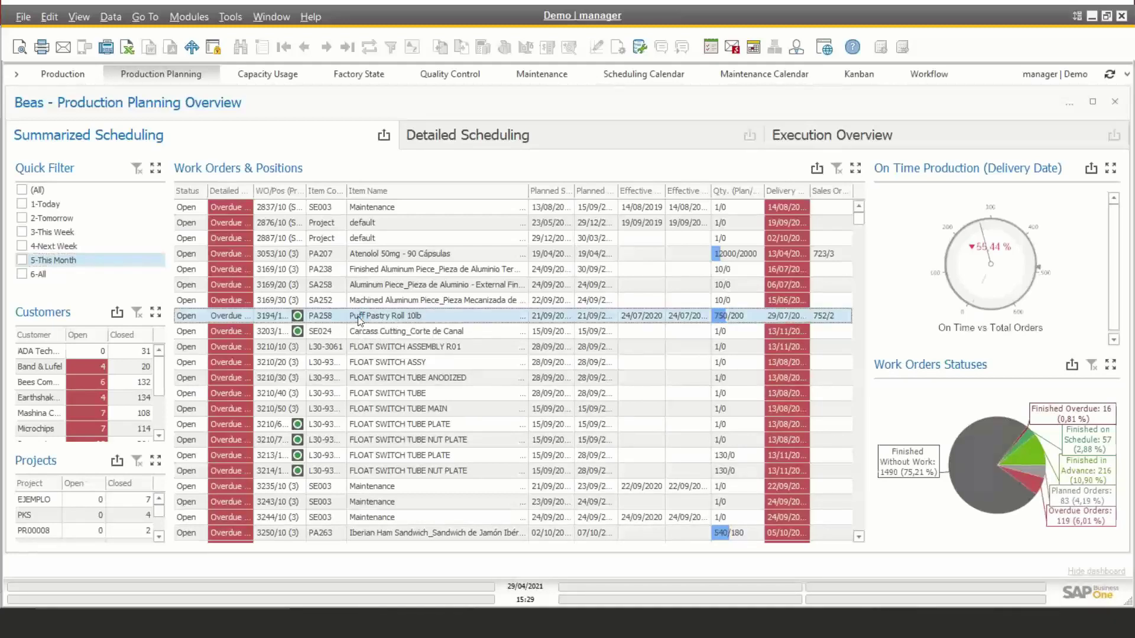
left_click(452, 140)
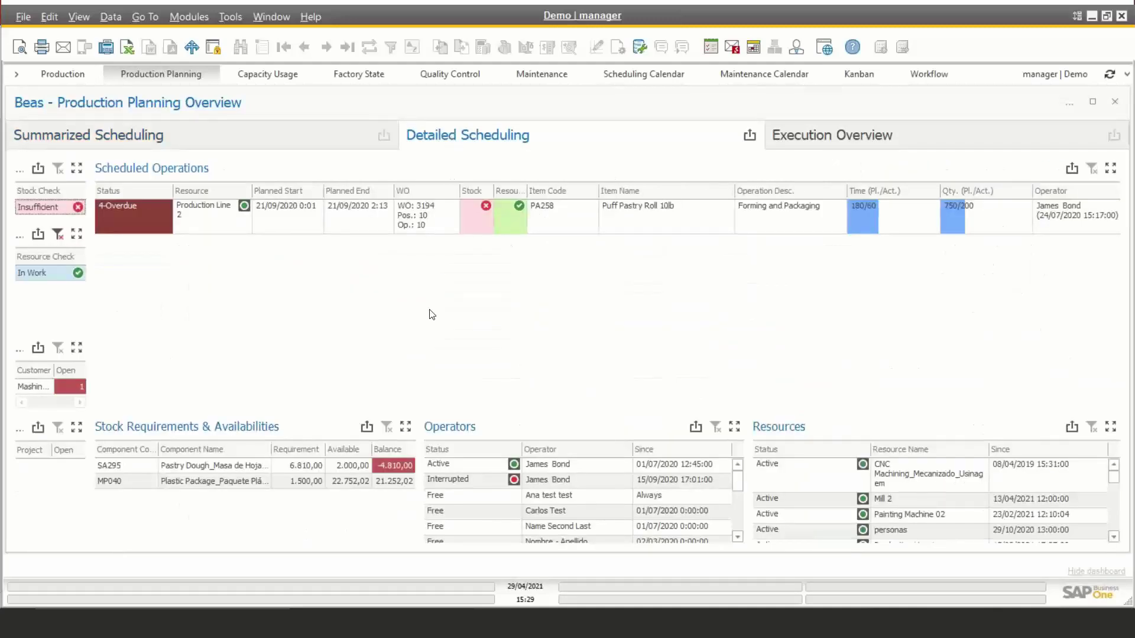
left_click(287, 141)
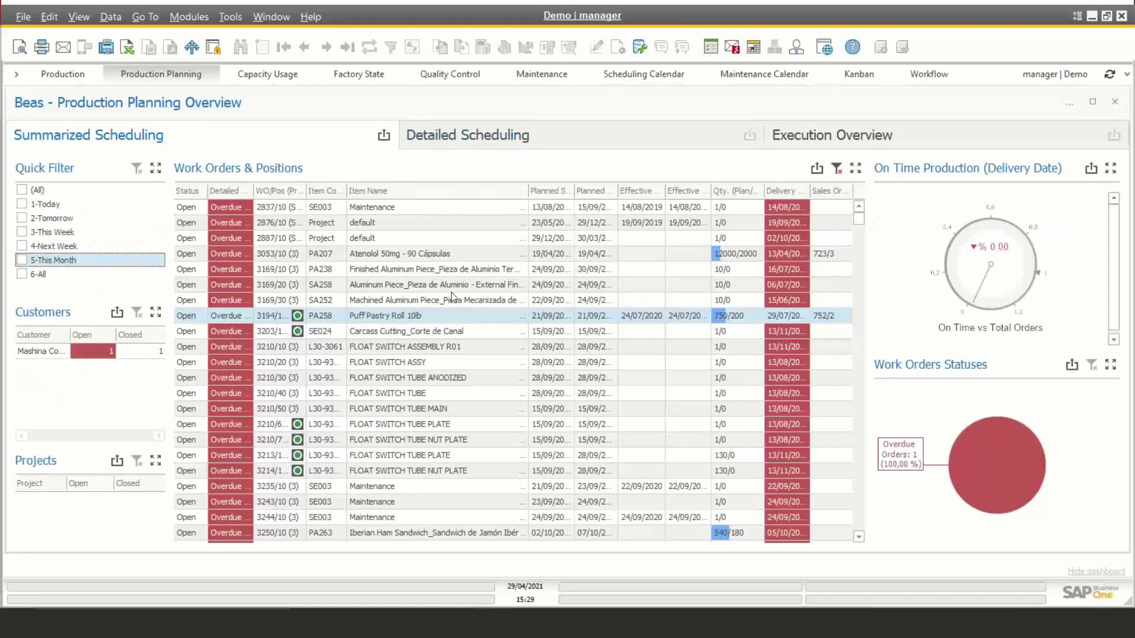
left_click(581, 147)
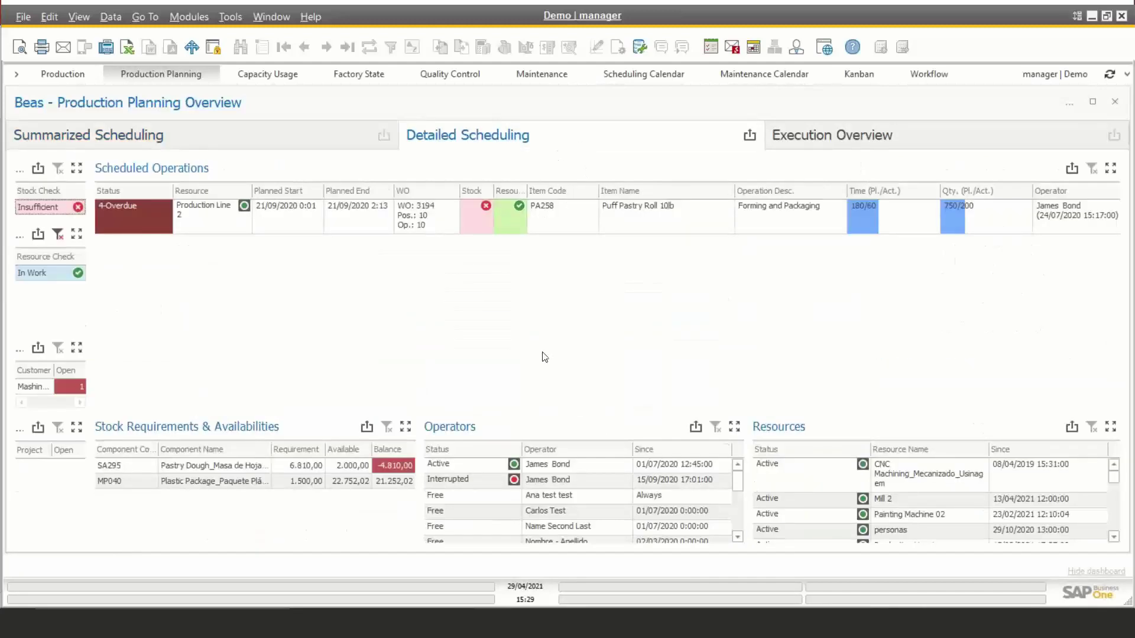
left_click(283, 142)
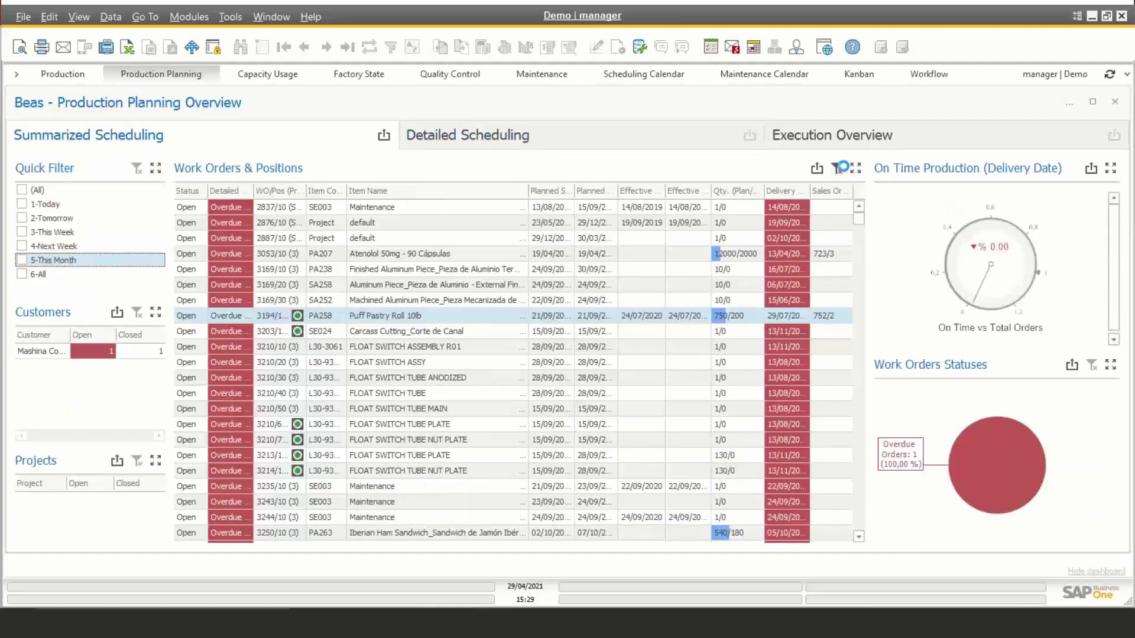
Step: Return to Detailed Scheduling and clear the Resource Check filter
left_click(604, 136)
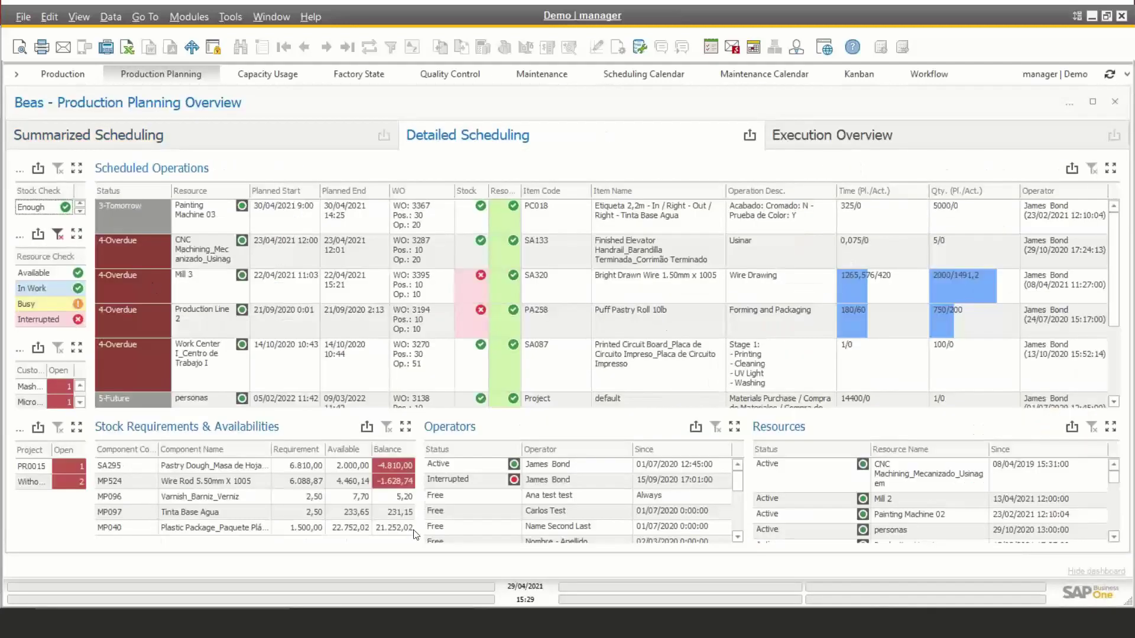
left_click(55, 237)
left_click(45, 321)
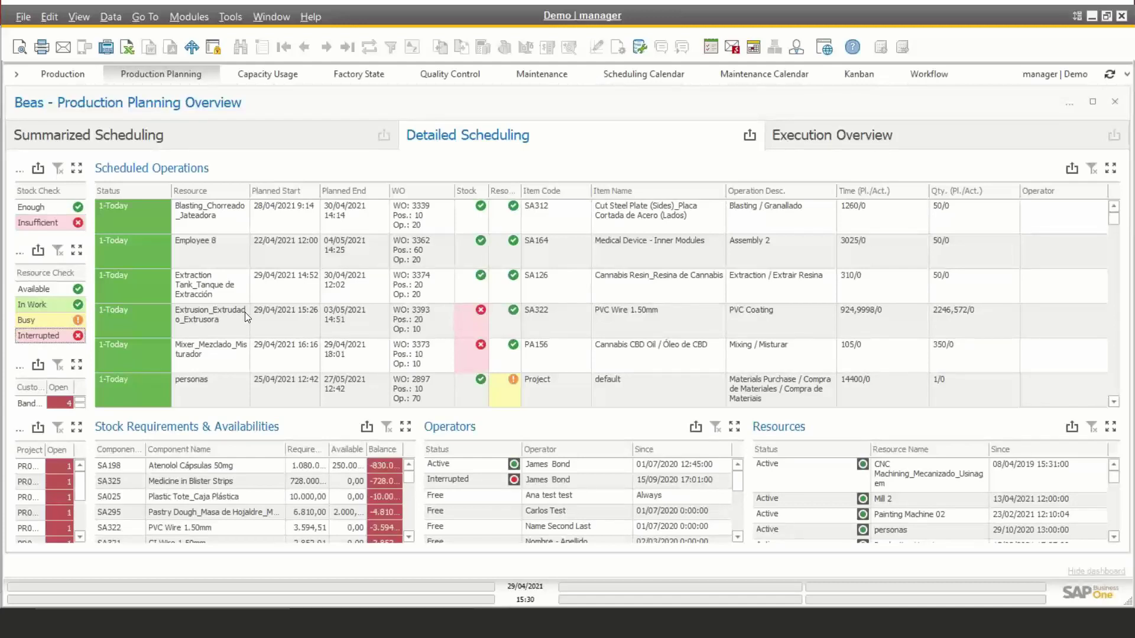
Step: Filter the operations by Enough stock and Available resources, look through the list, and clear both filters
left_click(45, 207)
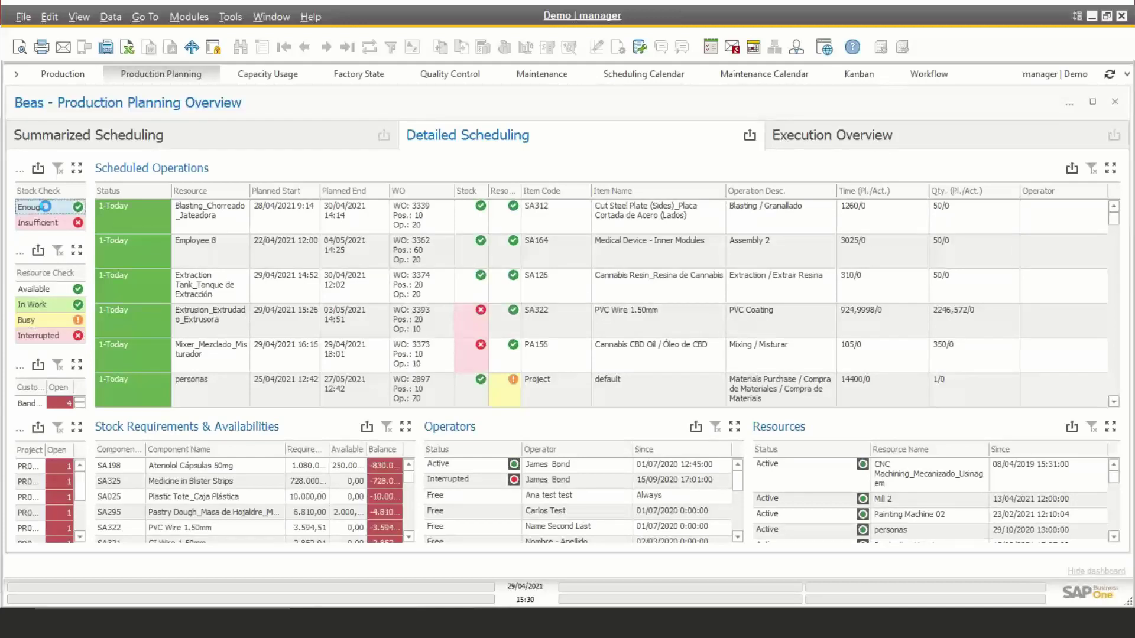
left_click(54, 292)
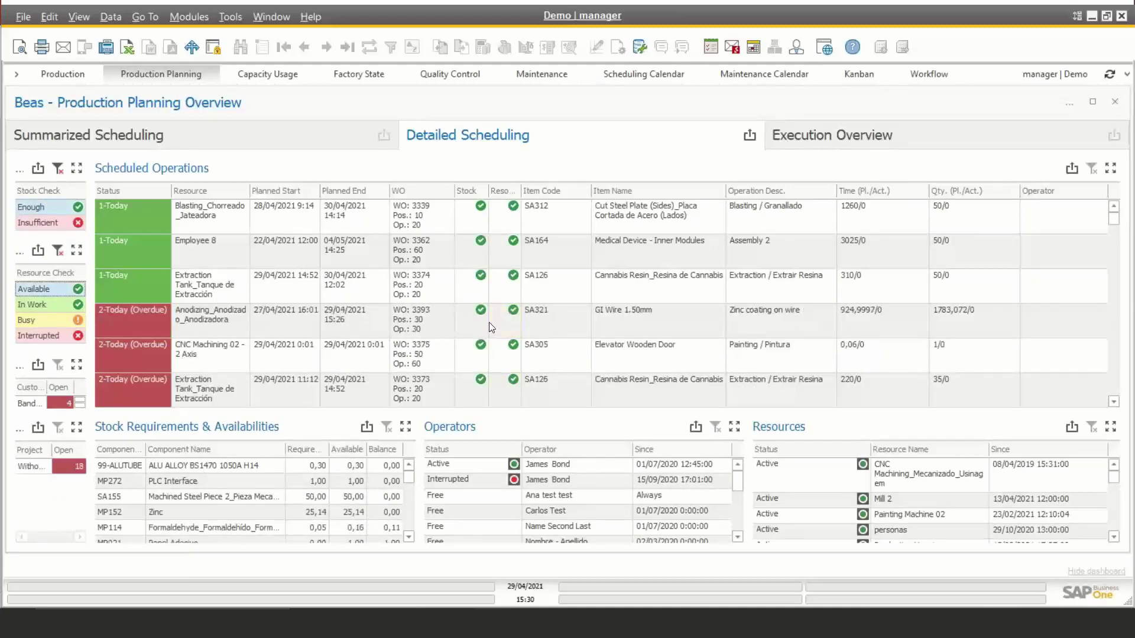
scroll(489, 322, "down", 15)
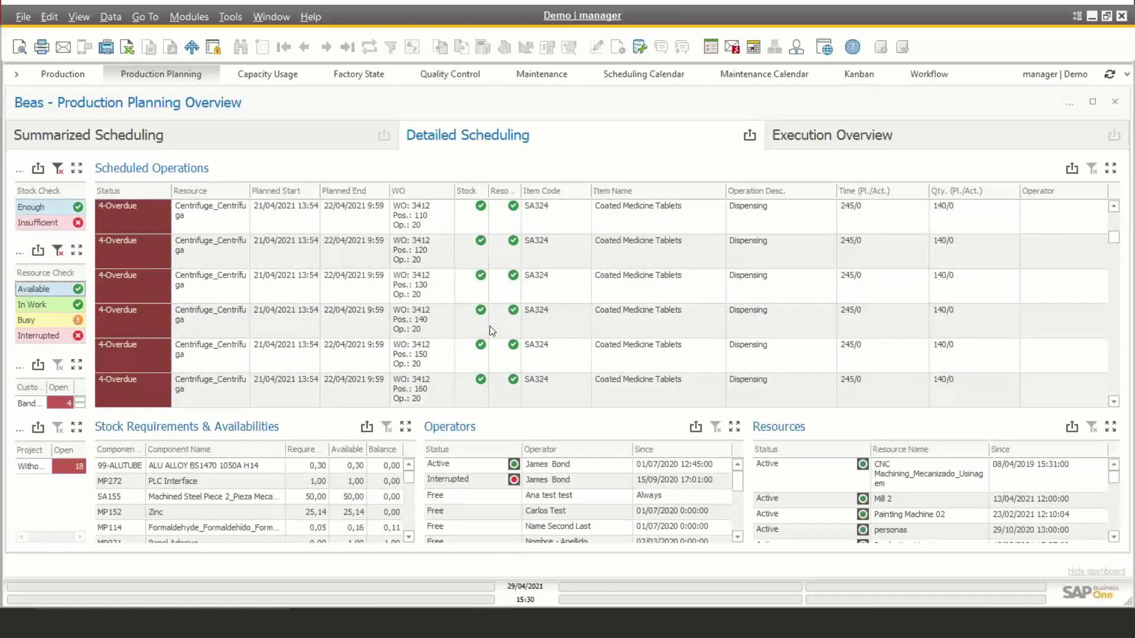
scroll(489, 326, "up", 15)
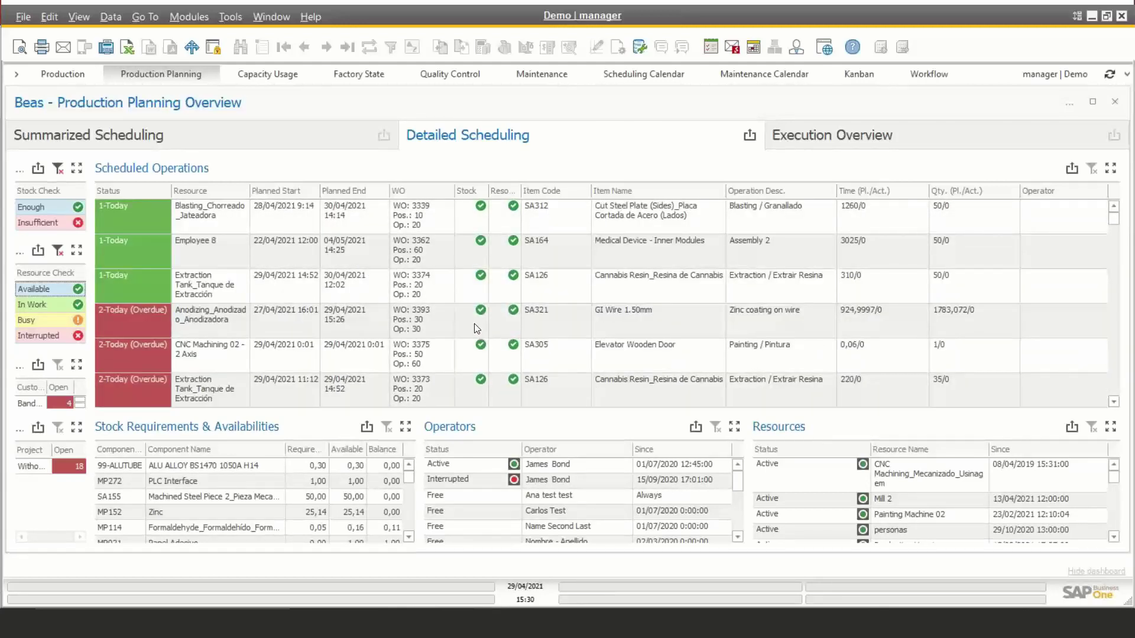
left_click(57, 168)
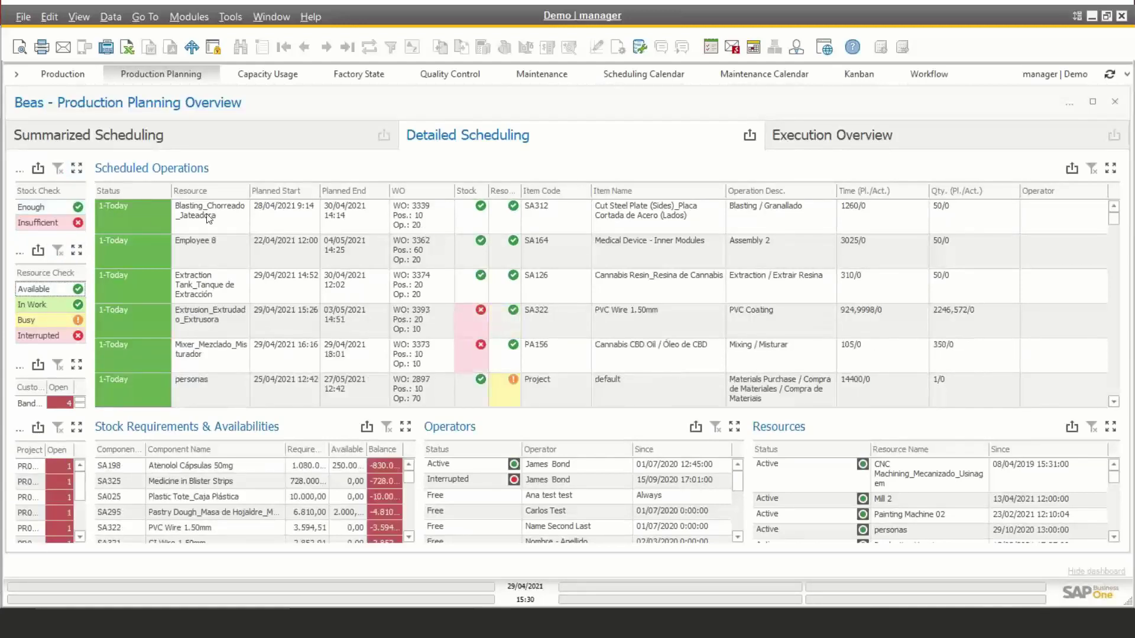
Step: Filter the operations by Insufficient stock, view the Stock Requirements & Availabilities list full size, and clear the Stock Check filter
left_click(54, 227)
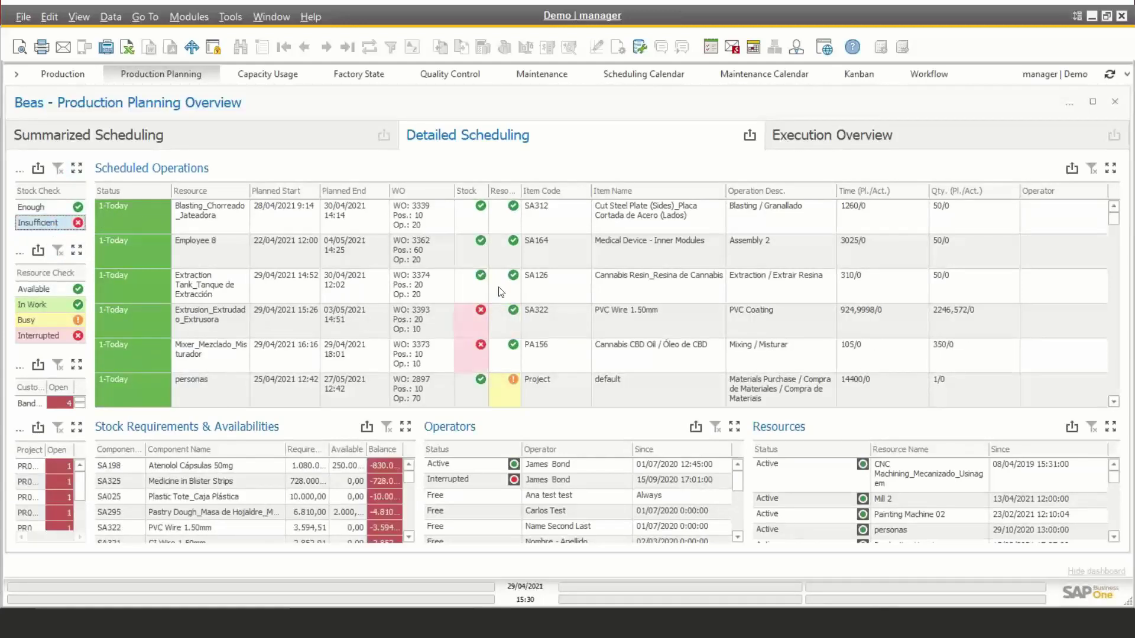
left_click(407, 427)
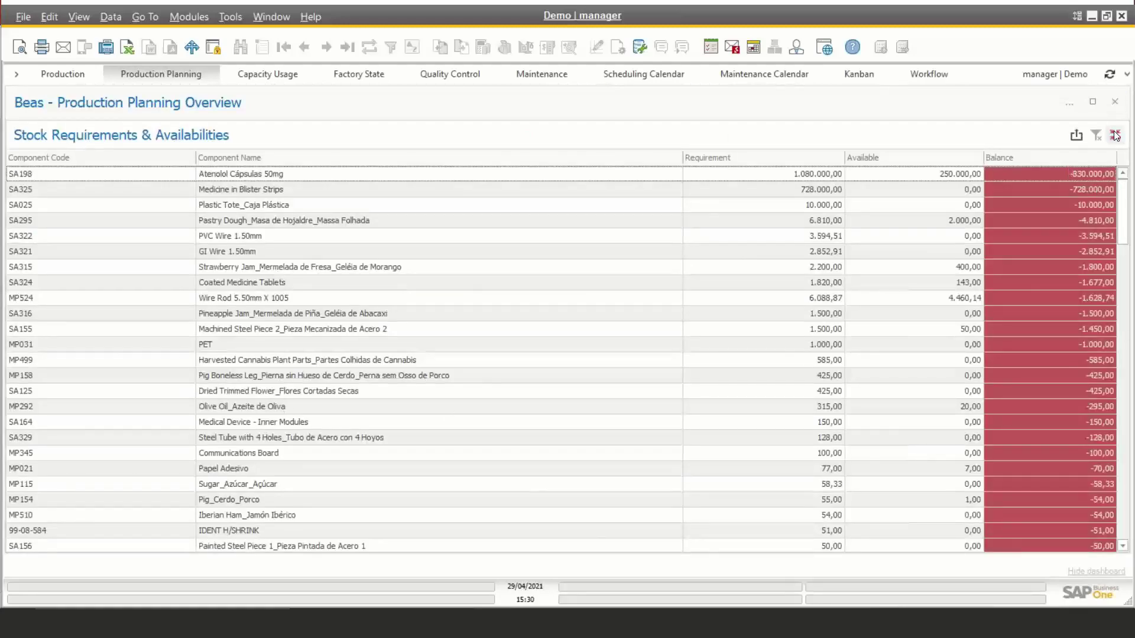
left_click(1114, 134)
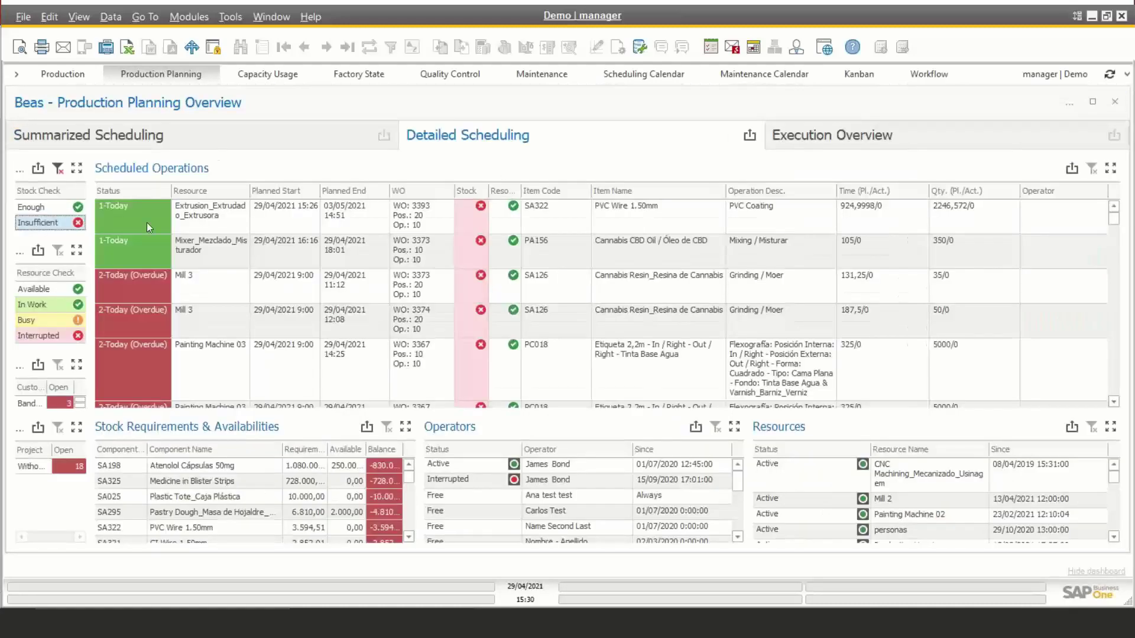
left_click(57, 165)
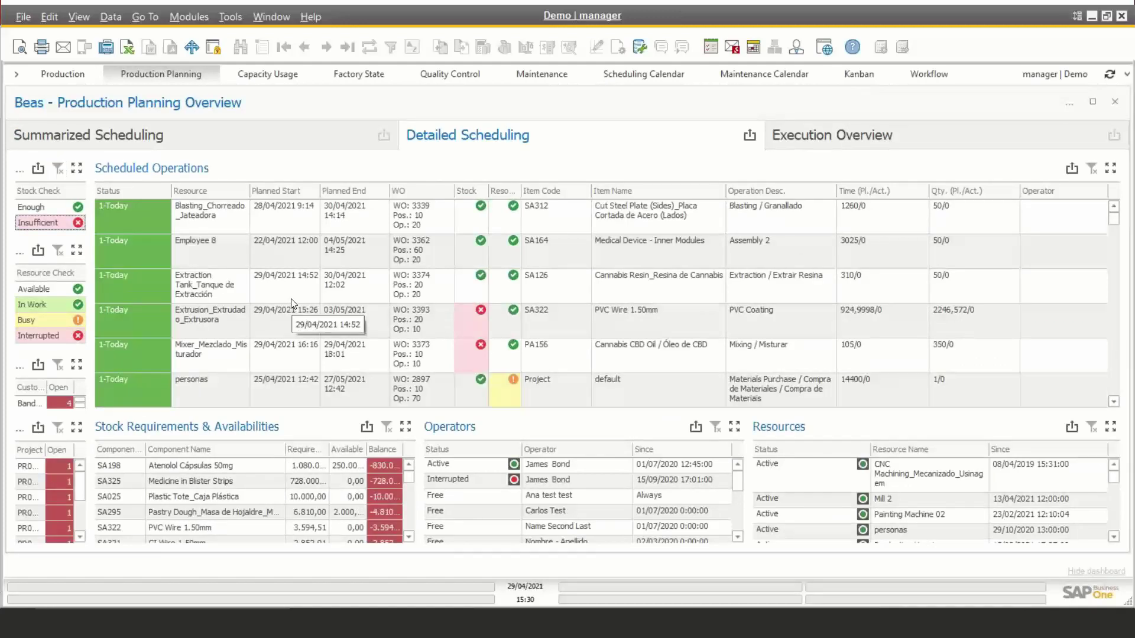
Step: Filter the operations by Available resources and Insufficient stock, review the full list of their component requirements, and clear both filters
left_click(62, 290)
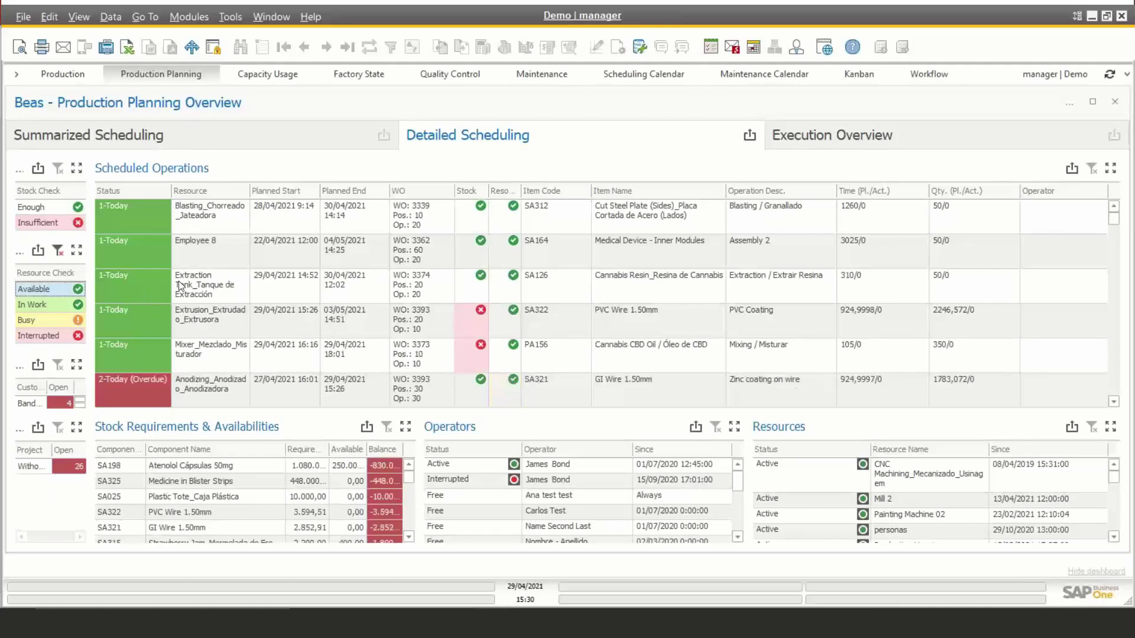
left_click(23, 224)
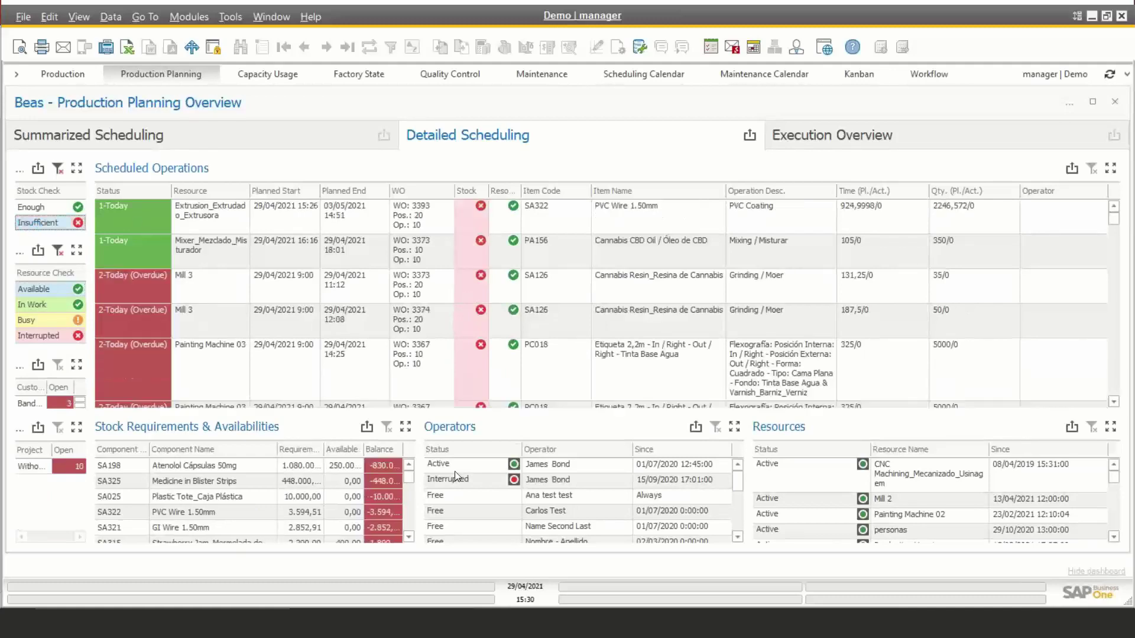
left_click(406, 422)
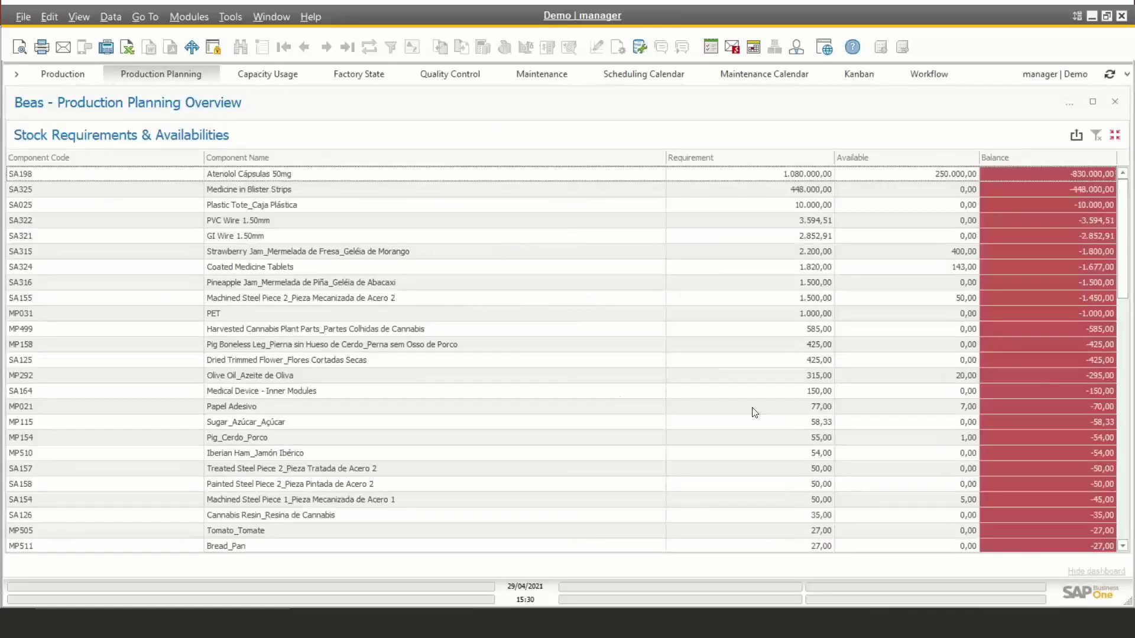
scroll(739, 414, "down", 5)
scroll(736, 413, "down", 3)
scroll(703, 304, "up", 9)
left_click(1114, 136)
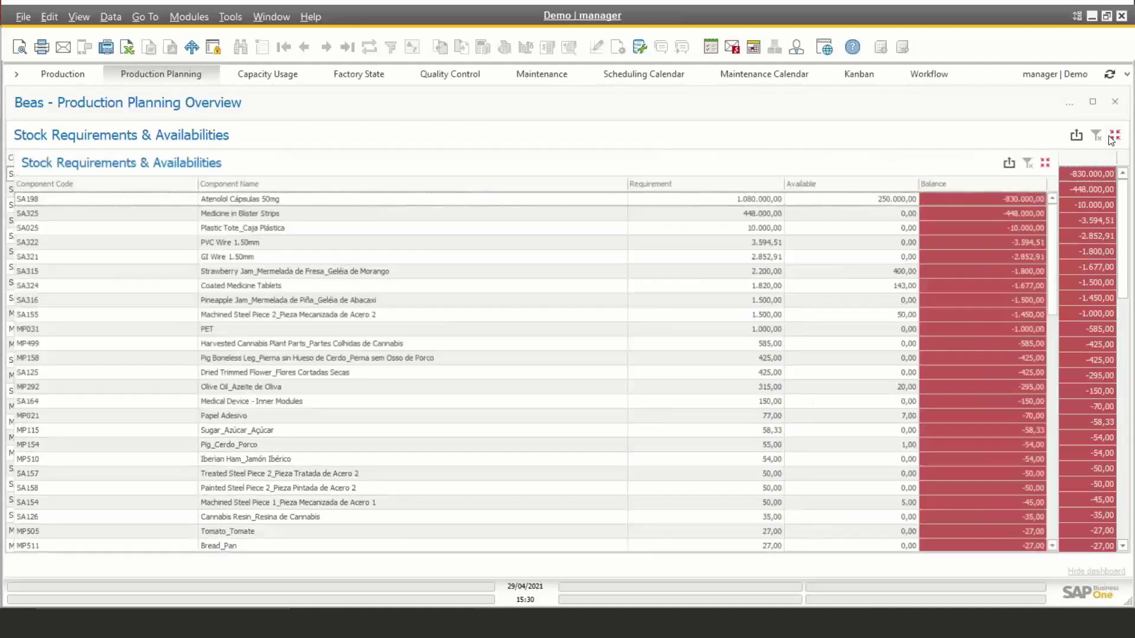
left_click(60, 168)
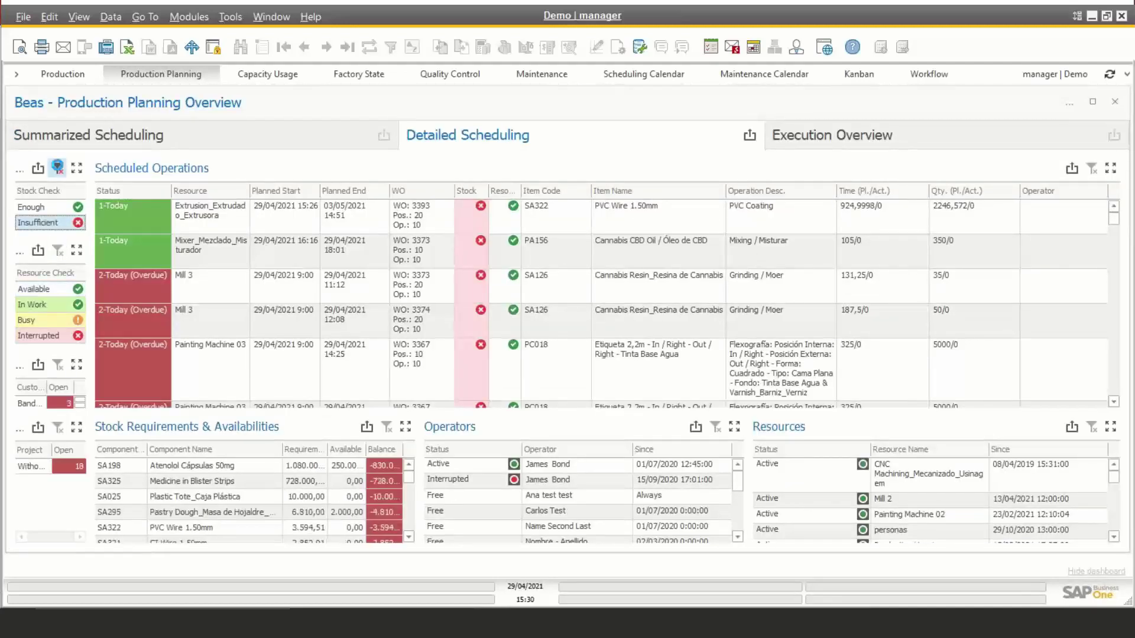
Step: Filter the operations by the customer Earthshaker Corp. from the full-size Customers list, clear that filter, and try the second listed project
left_click(76, 365)
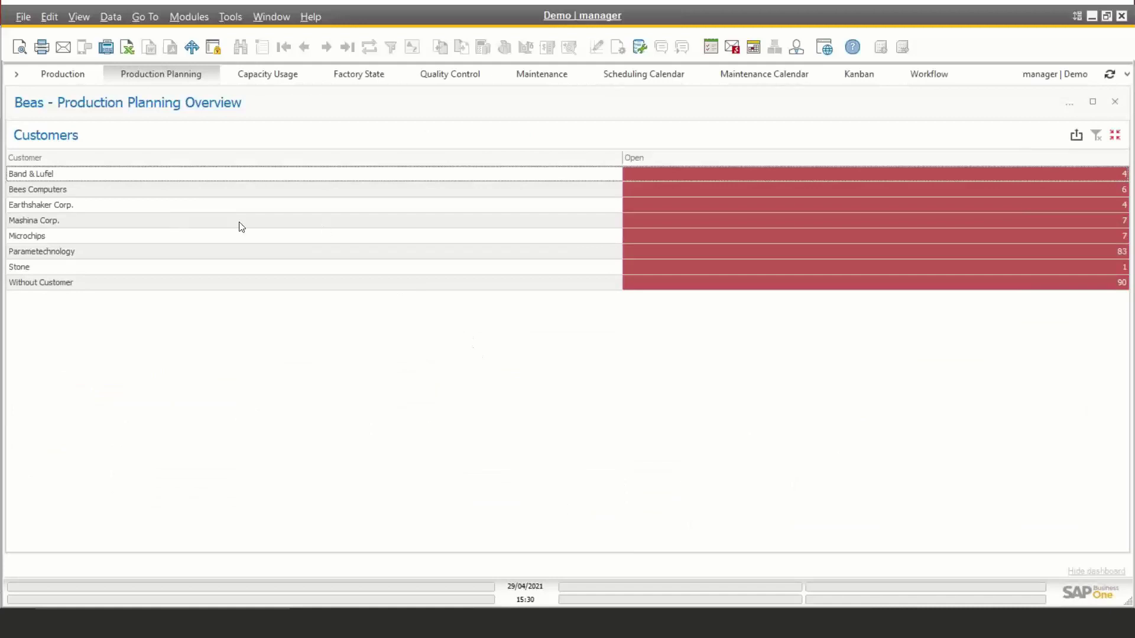
left_click(80, 206)
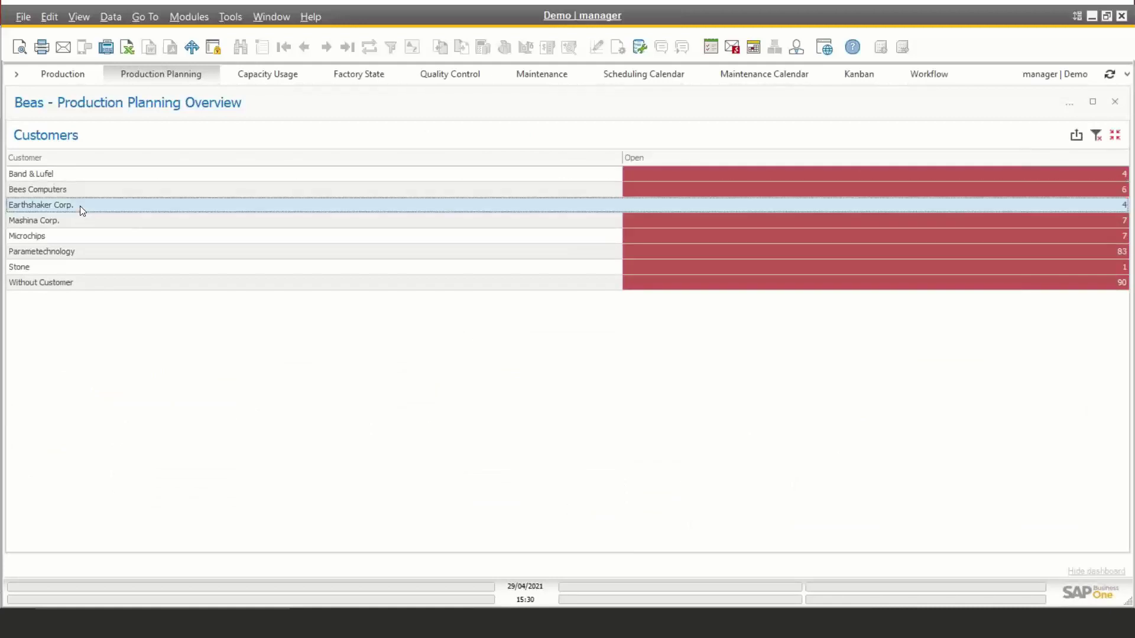
left_click(1115, 135)
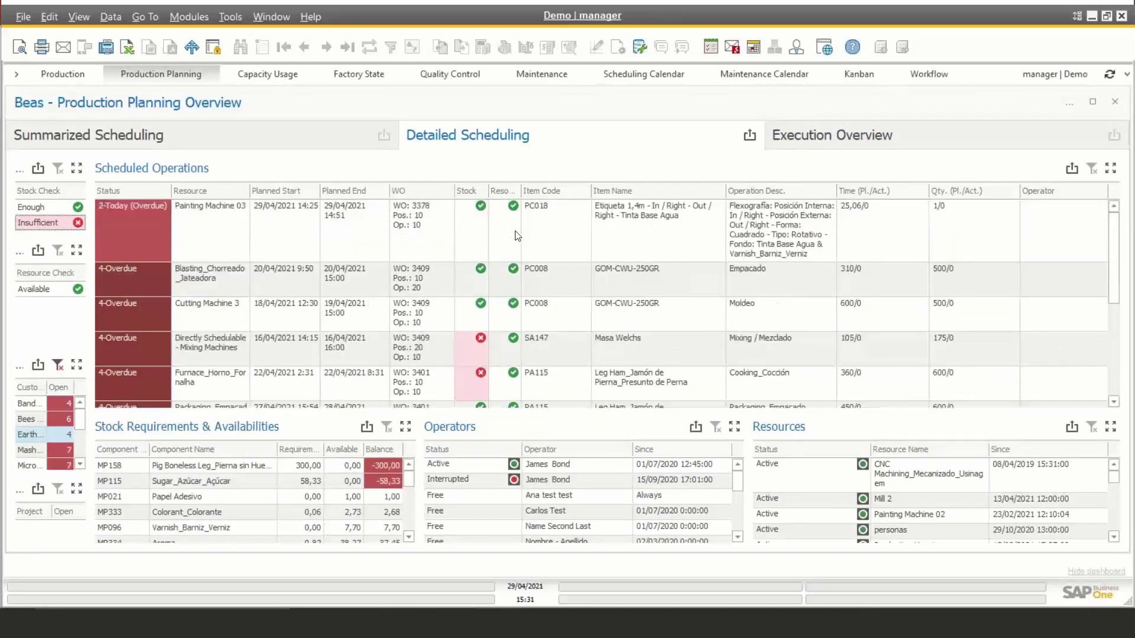
left_click(57, 365)
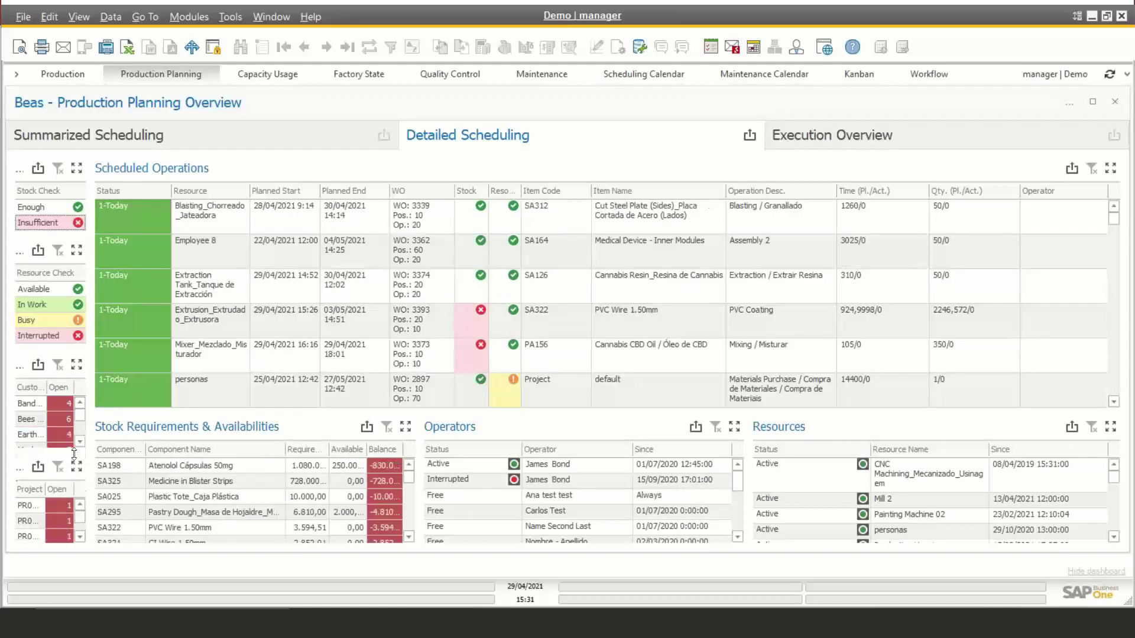
left_click(34, 518)
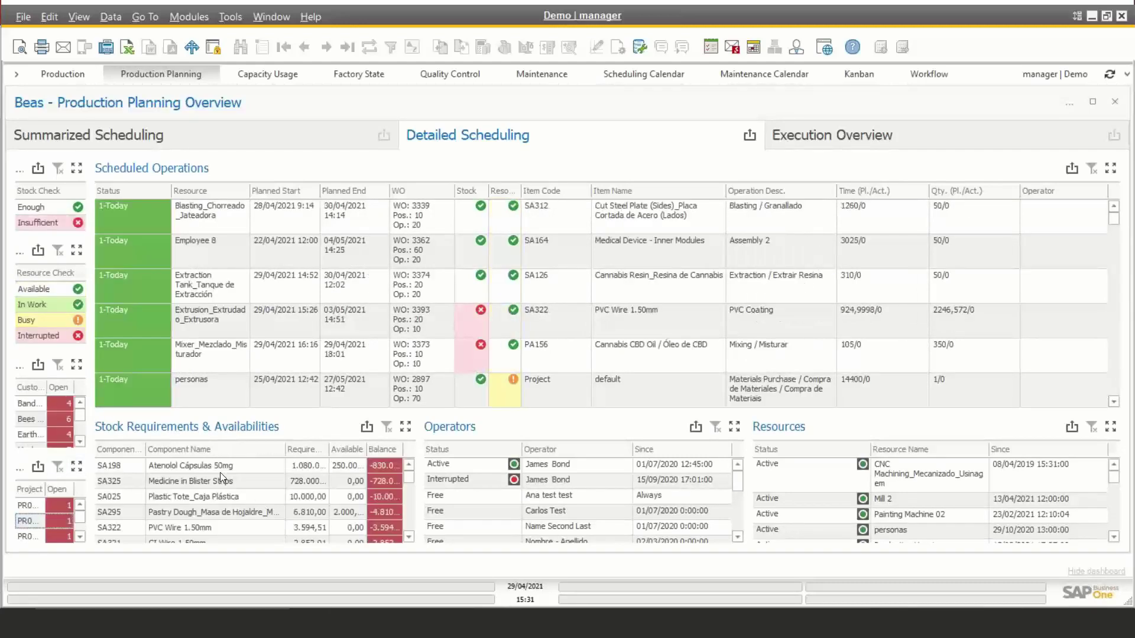
Step: Filter the operations by the components Atenolol Cápsulas 50mg and GI Wire 1.50mm in turn, clearing the filter after each
left_click(223, 467)
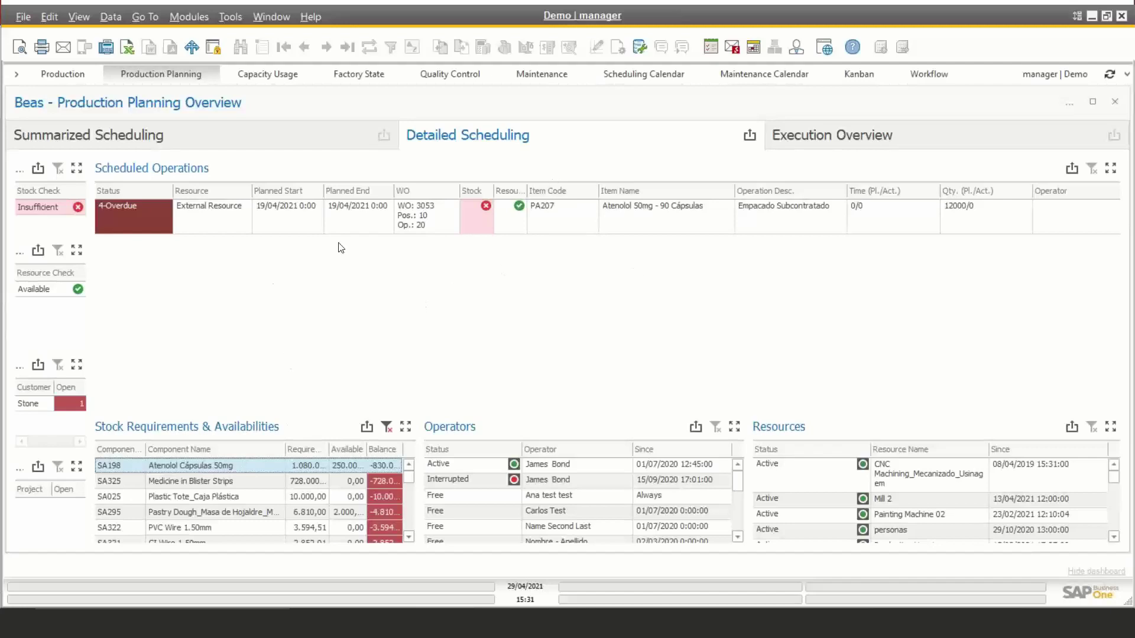
left_click(386, 427)
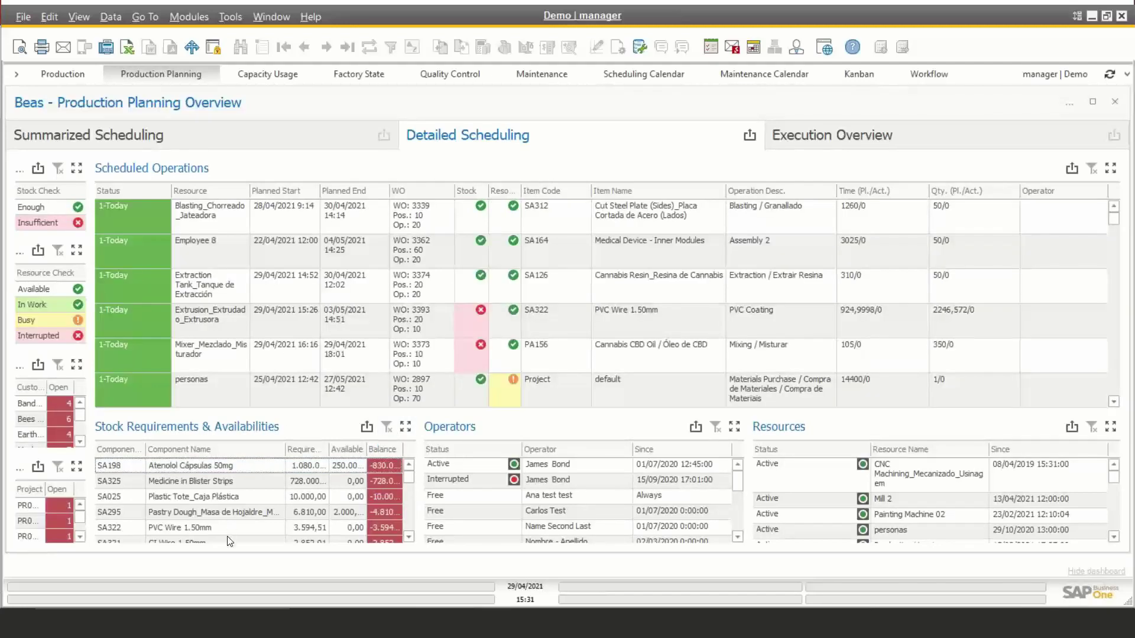
scroll(219, 525, "down", 2)
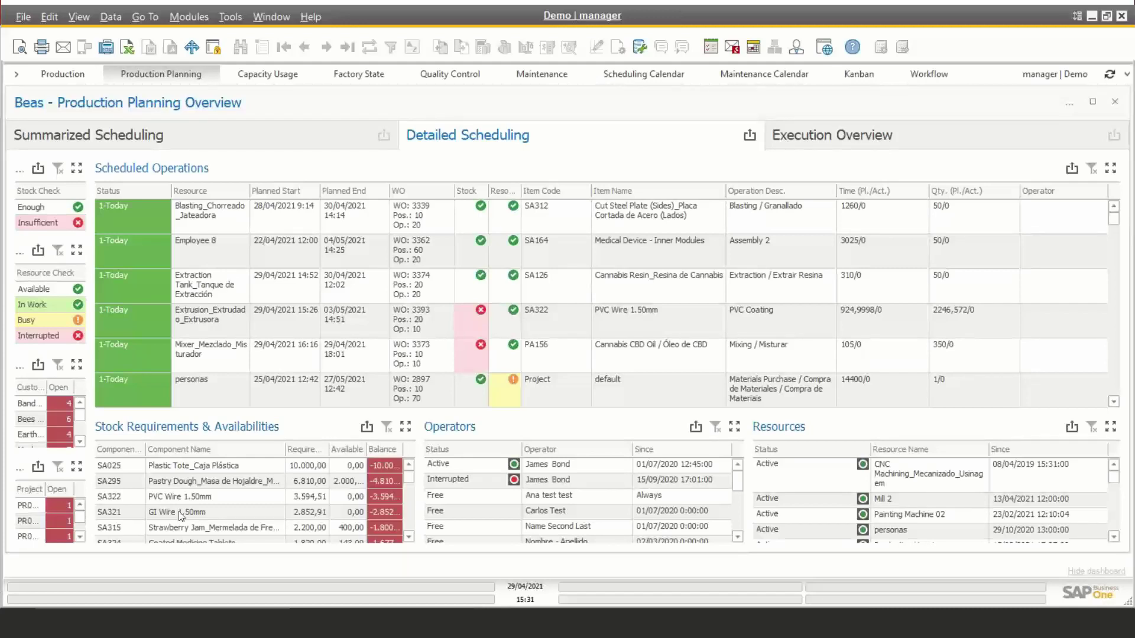
left_click(269, 514)
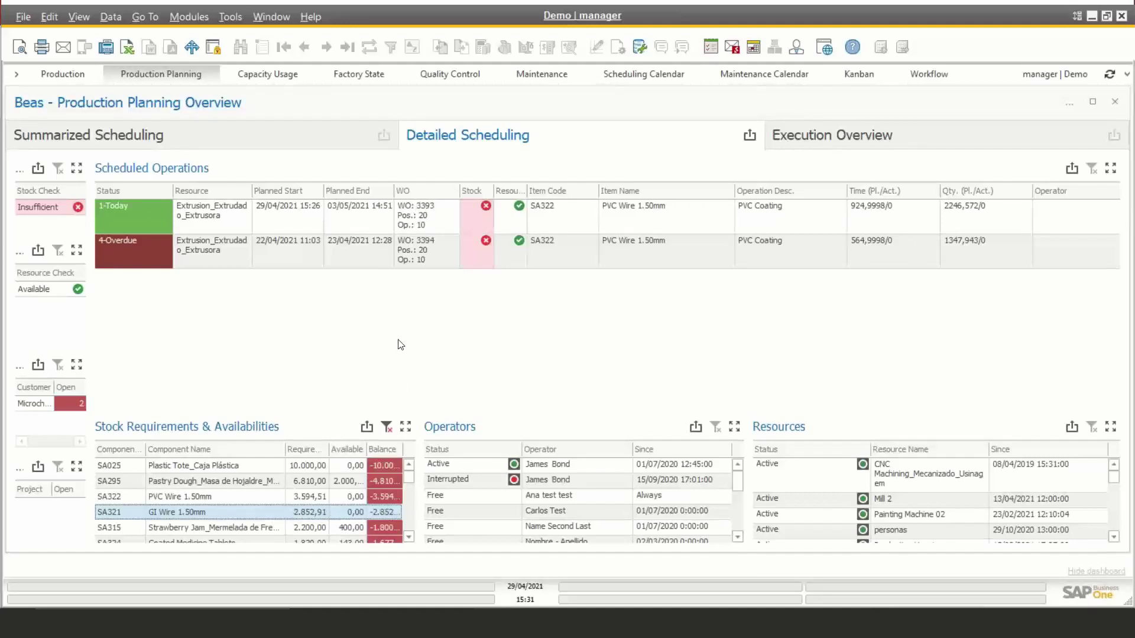
left_click(387, 427)
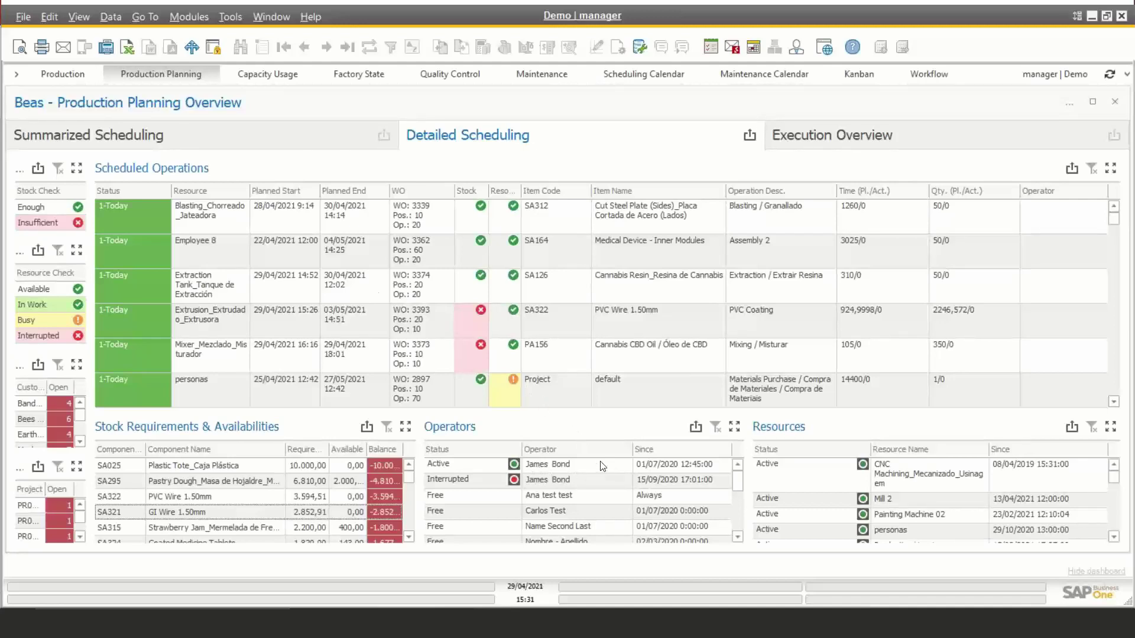
Step: Filter the operations by the Active operator, switch to the Interrupted operator, and clear the Operators filter
left_click(473, 468)
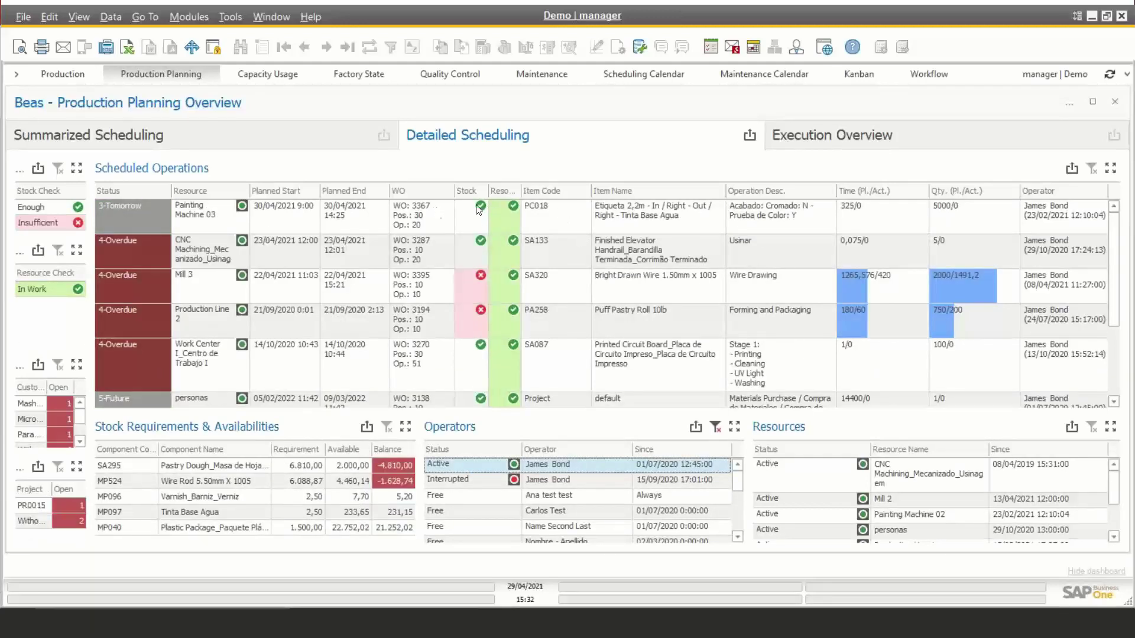
scroll(447, 309, "down", 1)
scroll(458, 395, "up", 2)
left_click(456, 482)
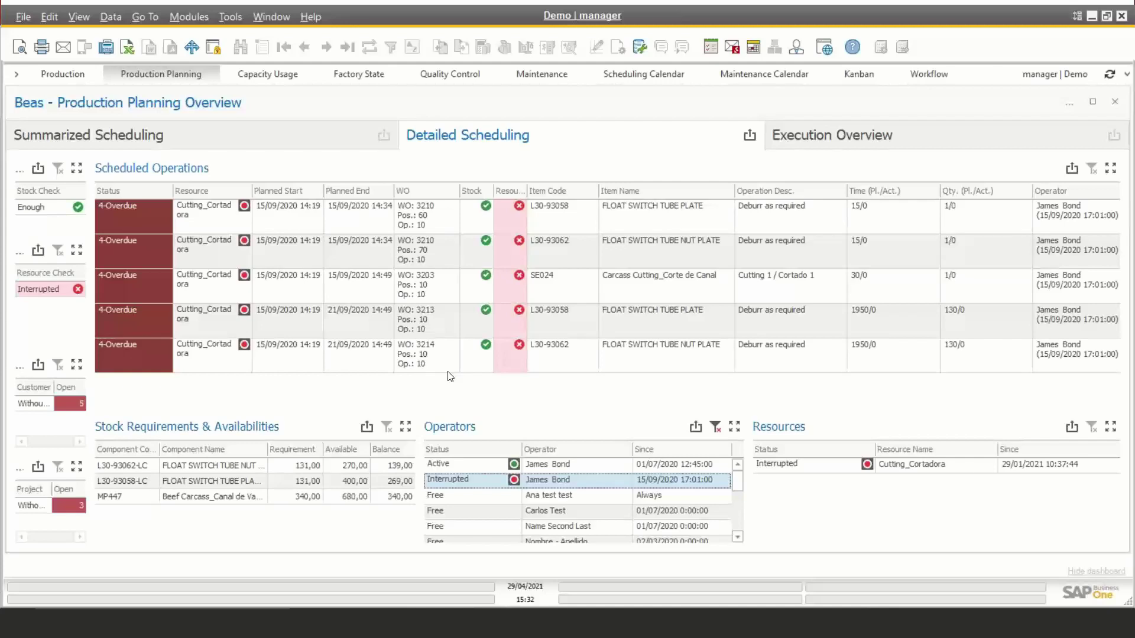
left_click(716, 428)
Step: Look through the Operators list for free operators and through the Scheduled Operations list for assigned operators
scroll(590, 501, "down", 5)
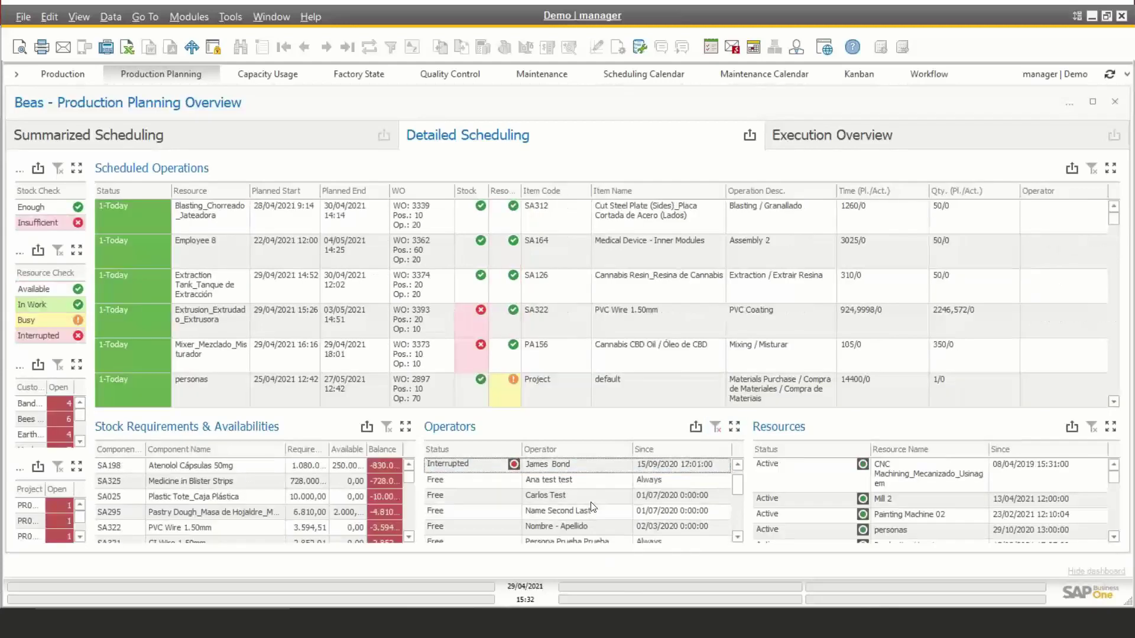
scroll(591, 502, "up", 5)
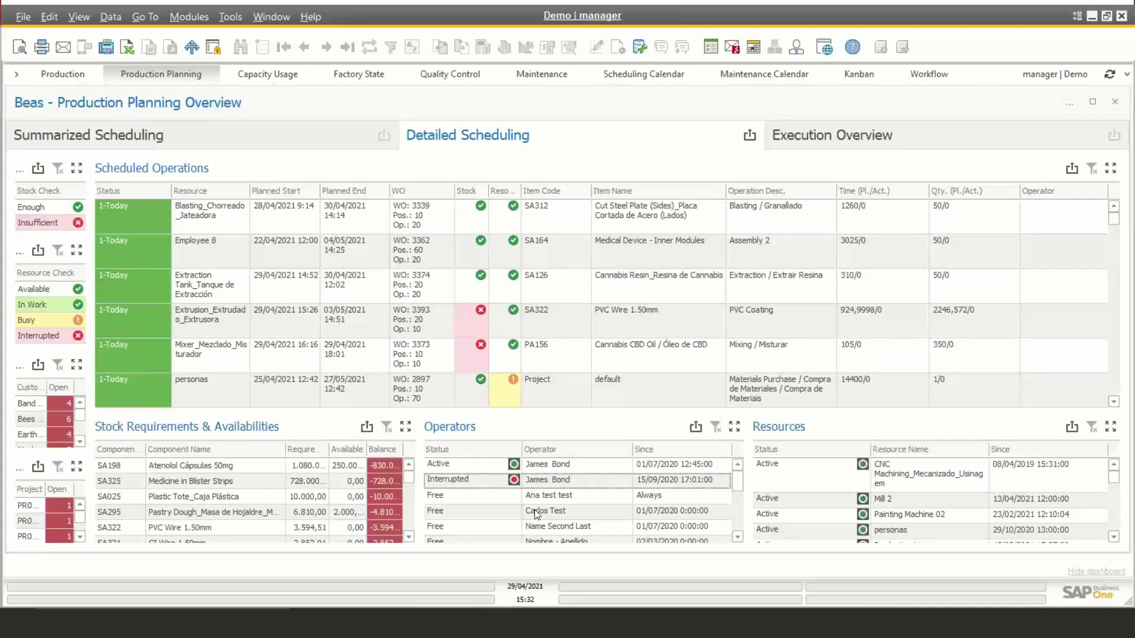
scroll(569, 506, "down", 5)
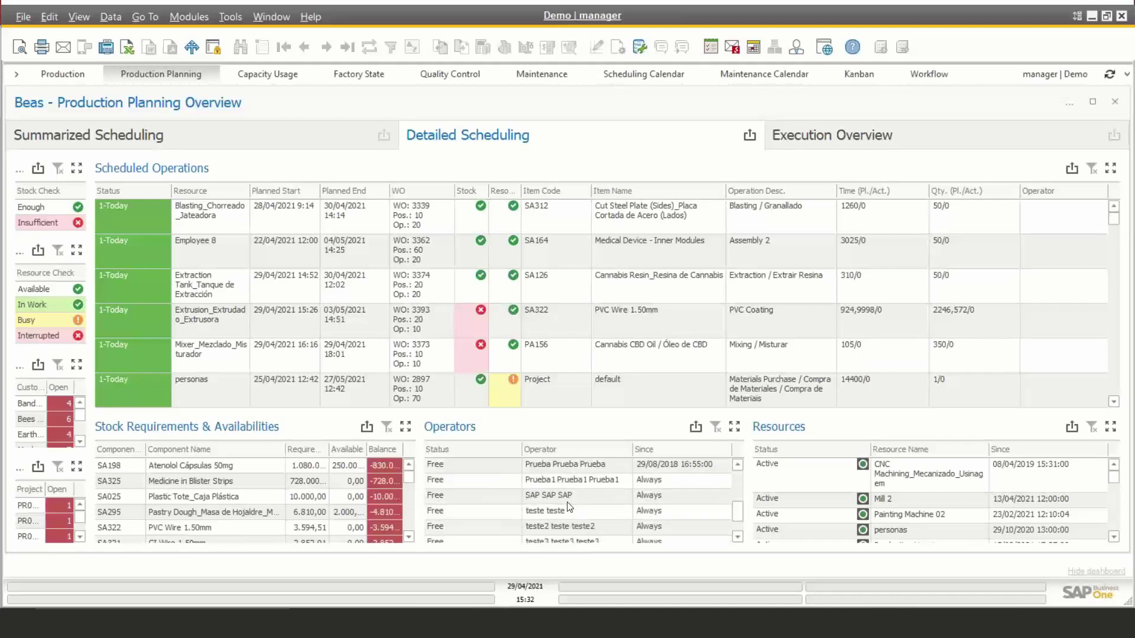
scroll(570, 509, "up", 5)
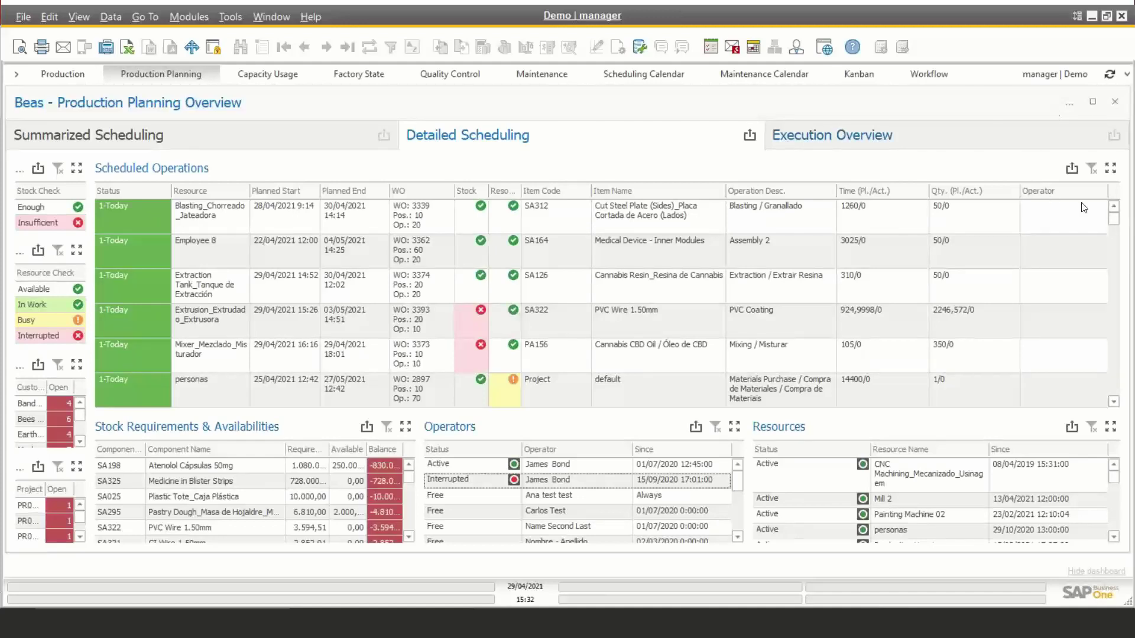
left_click_drag(1117, 226, 1117, 247)
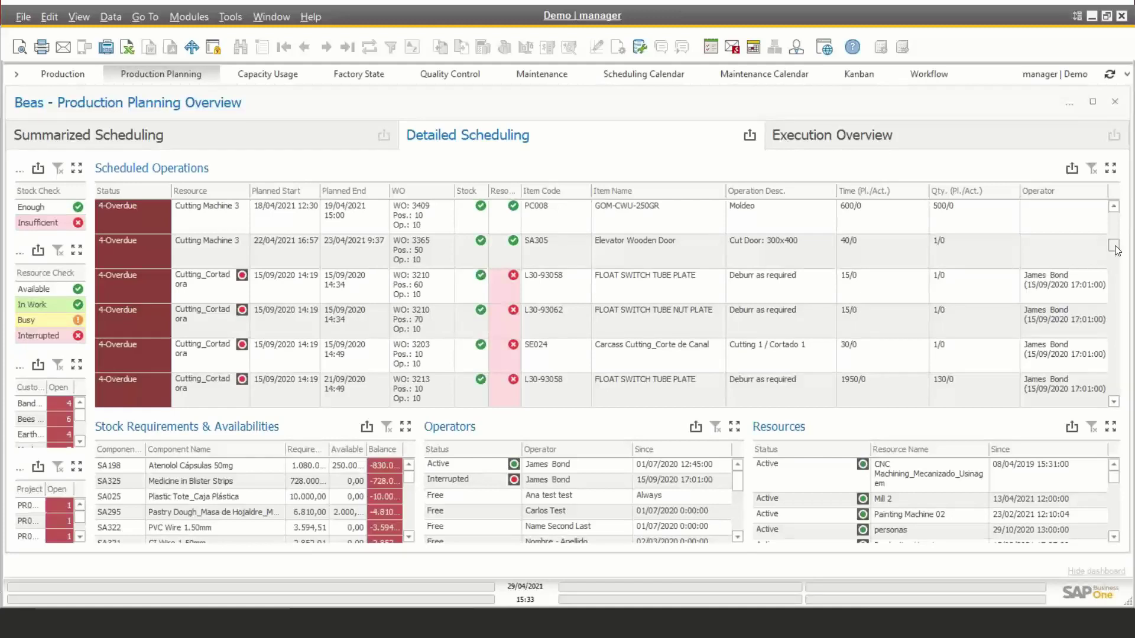
left_click_drag(1113, 246, 1113, 214)
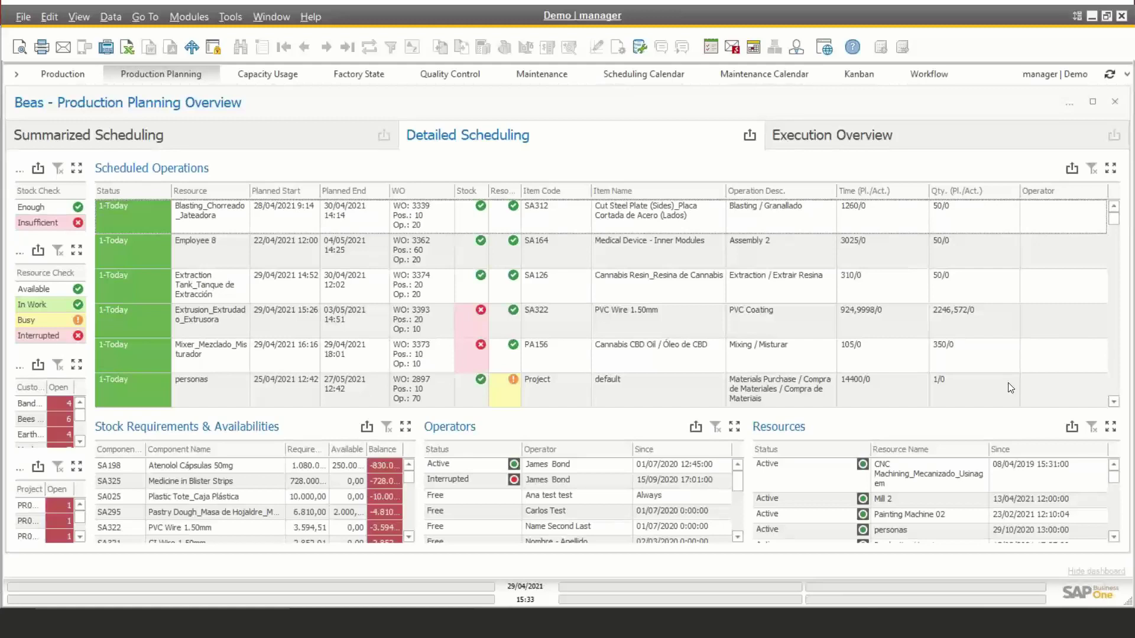
Step: Open View Settings, check the auto-refresh intervals offered for Production Planning, and close it without changing the interval
left_click(1126, 75)
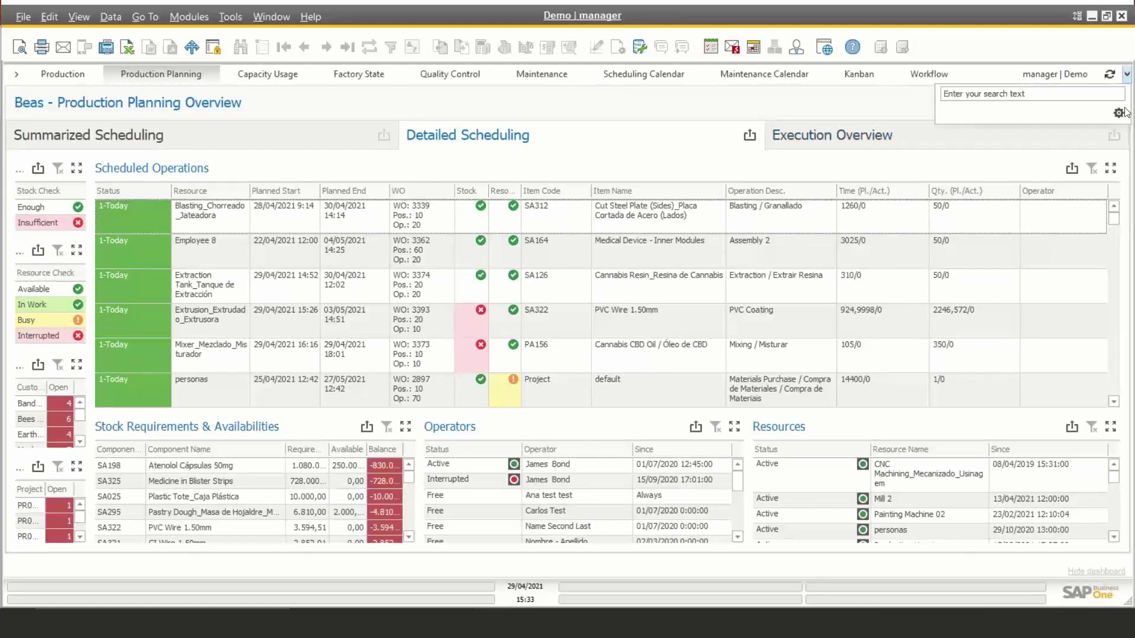
left_click(1123, 114)
left_click(1077, 157)
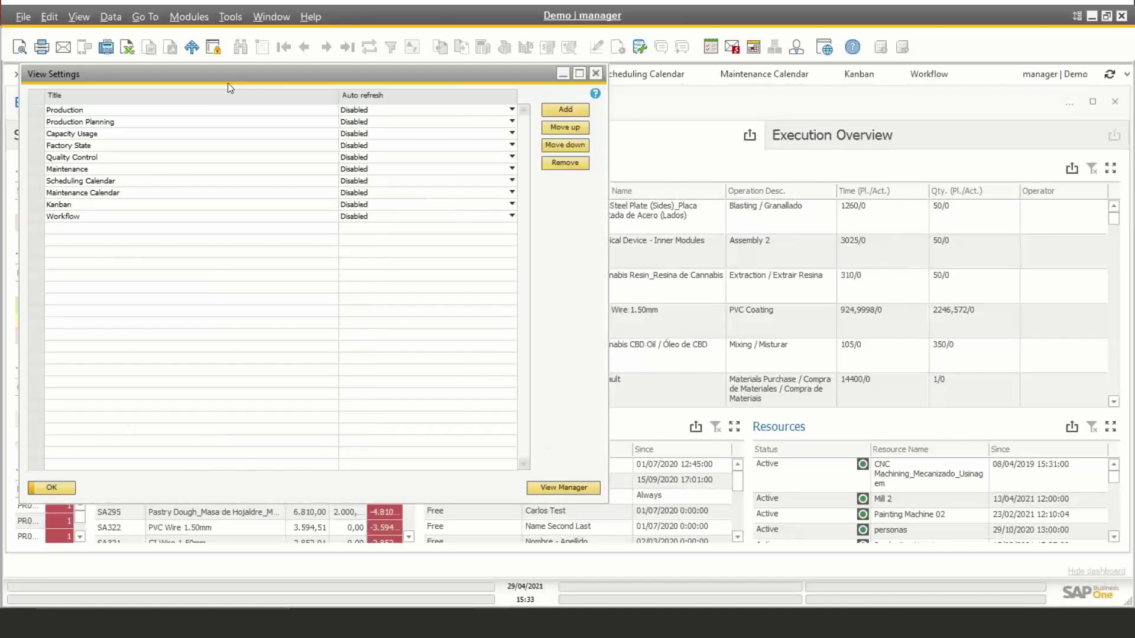
left_click(512, 122)
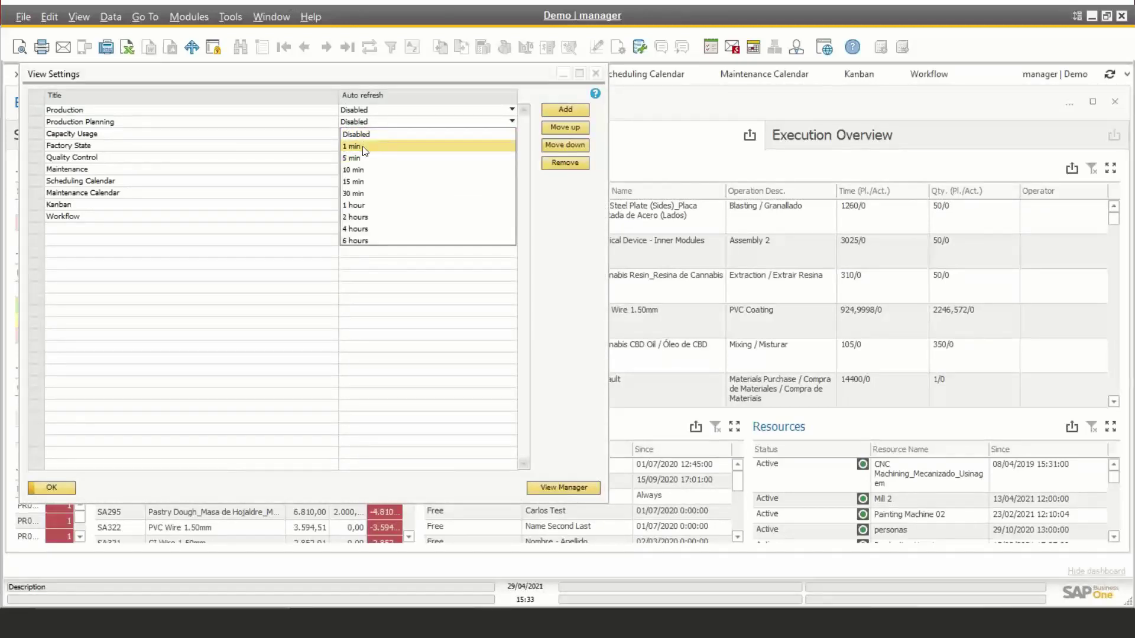
left_click(534, 72)
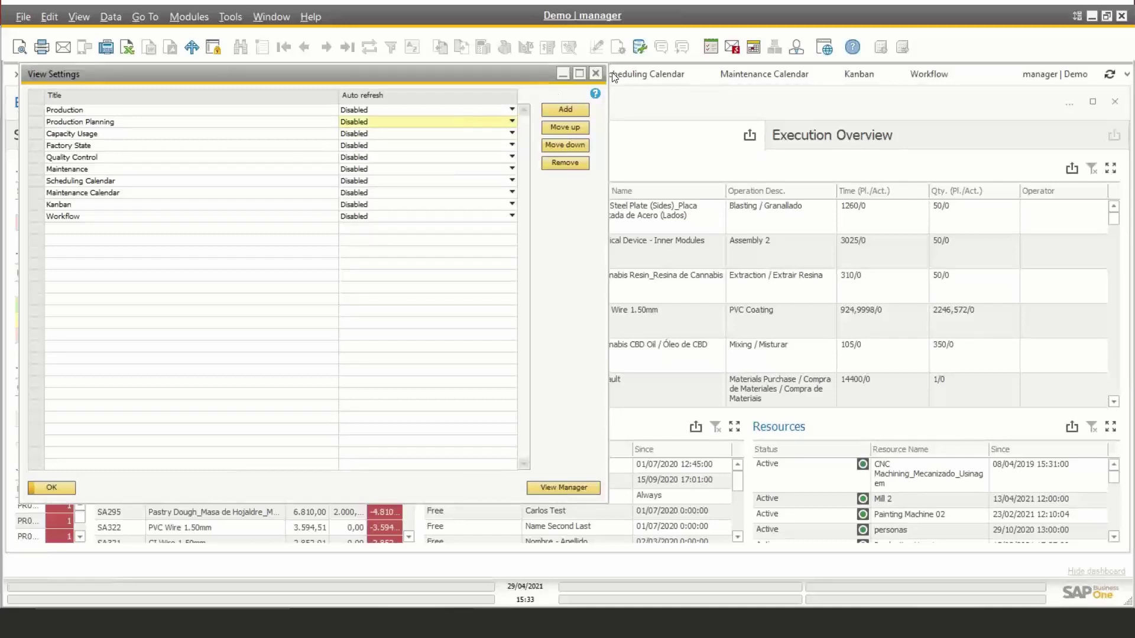
left_click(597, 74)
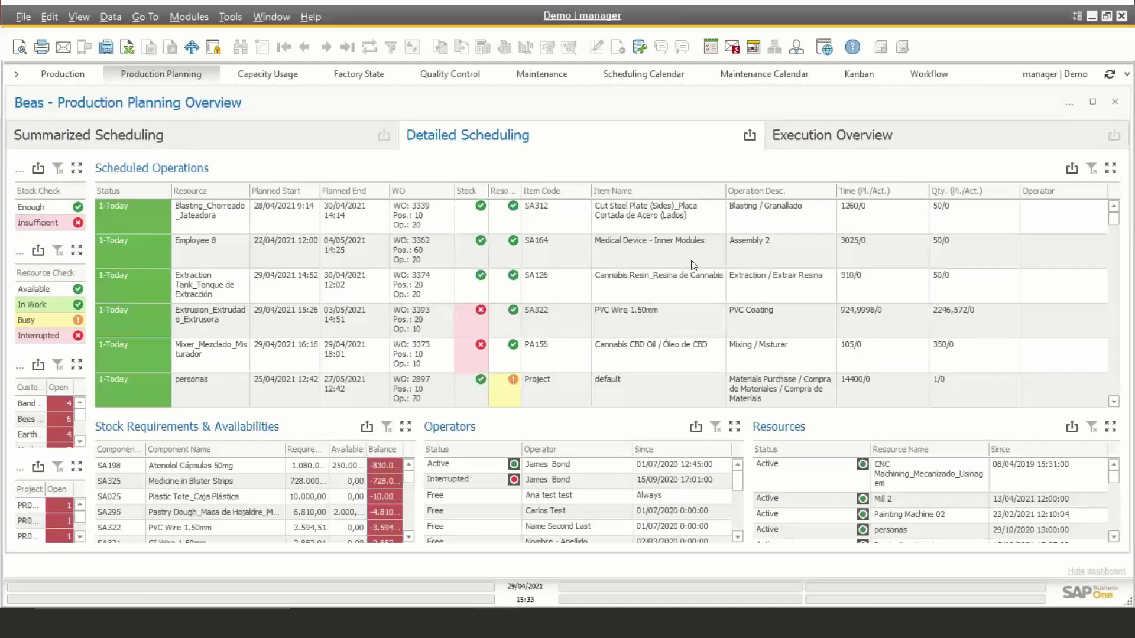
Step: Switch to the B1 Dashboard in the browser and view Detailed Scheduling's Scheduled Operations full size, restoring the layout after viewing
mouse_move(346, 623)
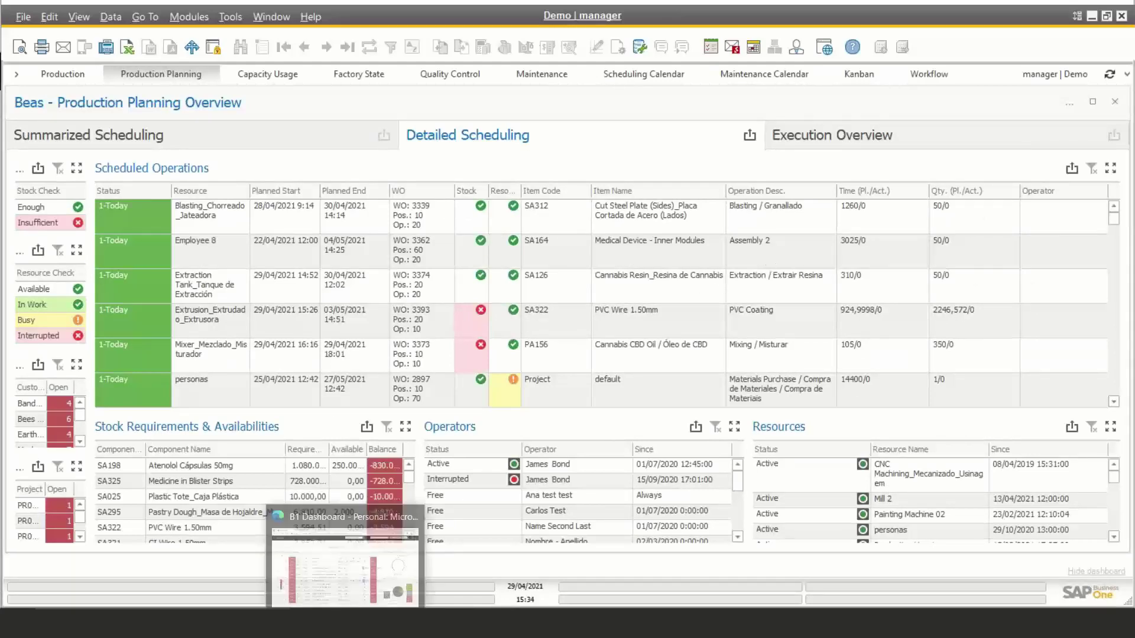
left_click(345, 571)
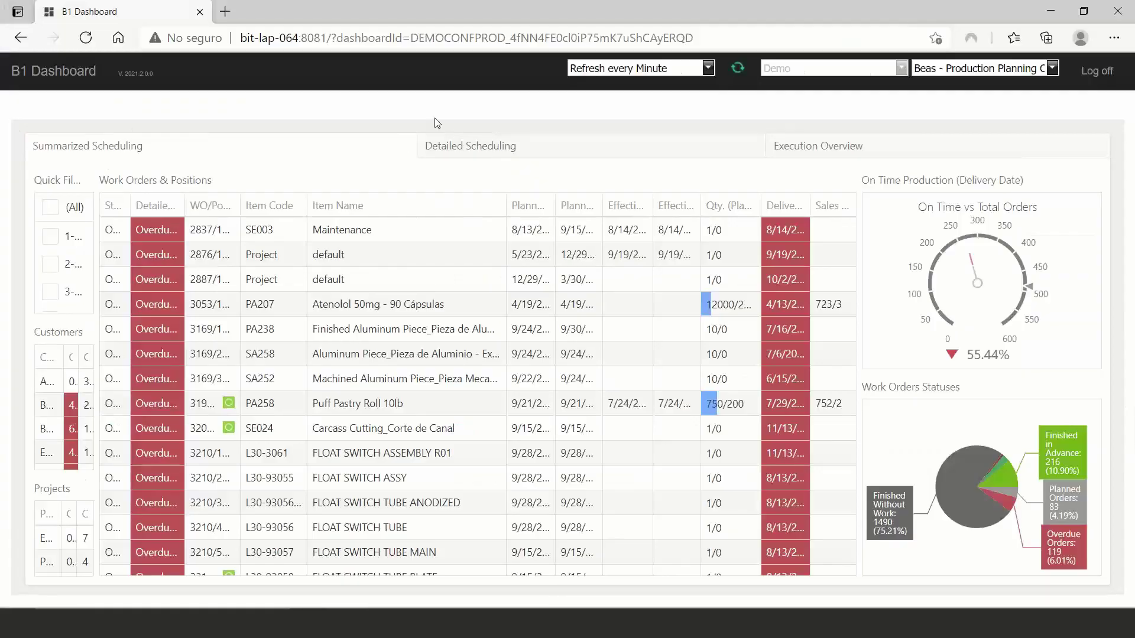
left_click(475, 146)
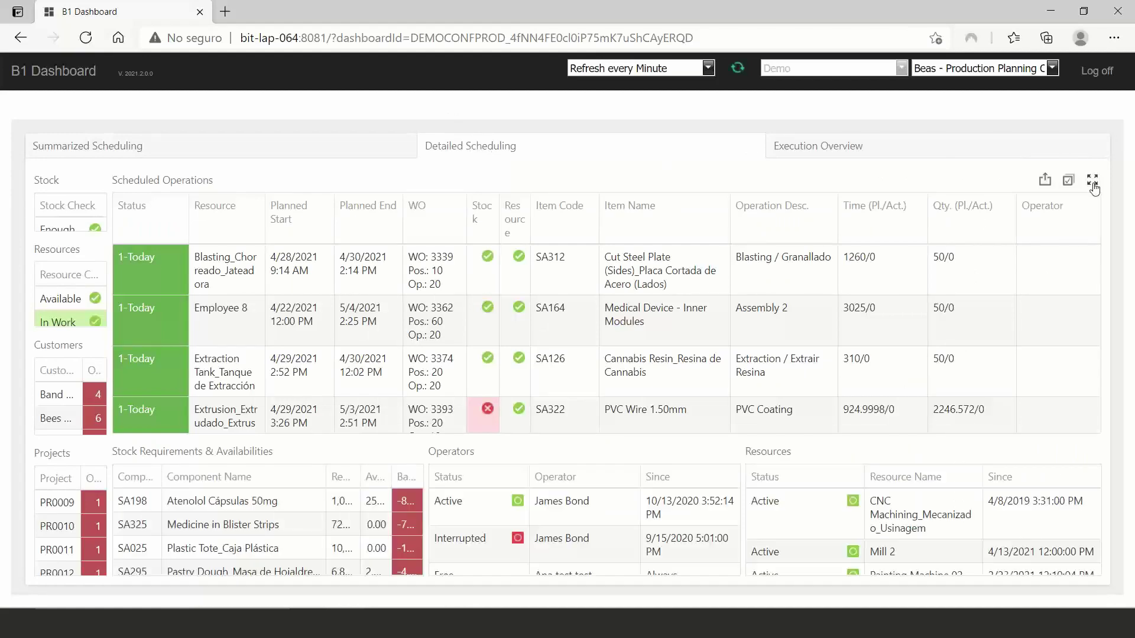
left_click(1094, 187)
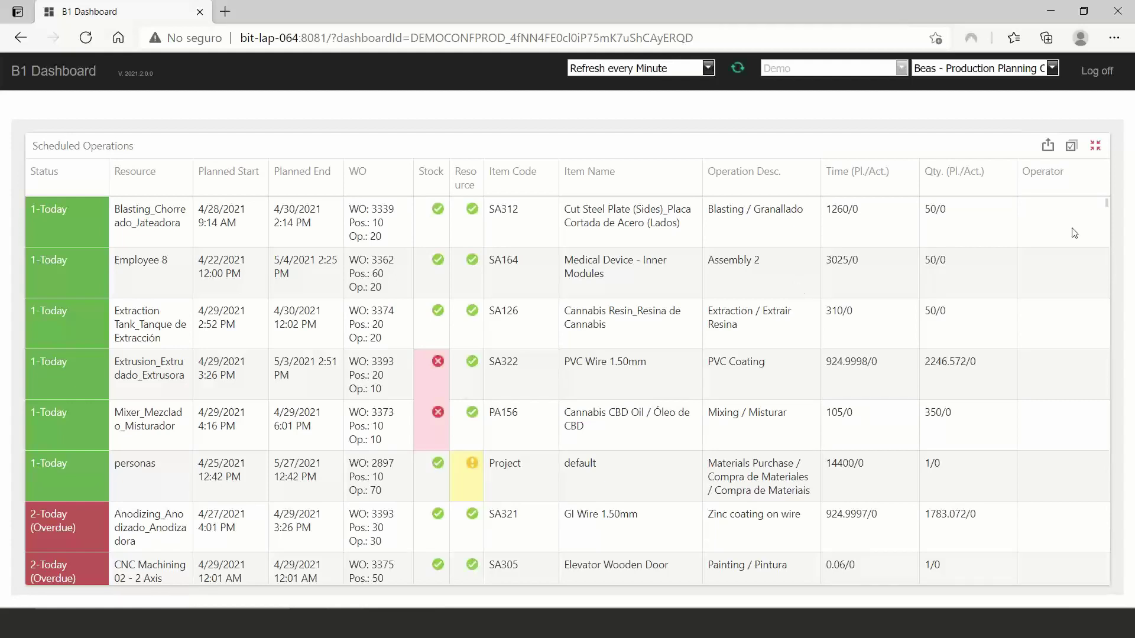
left_click(1095, 146)
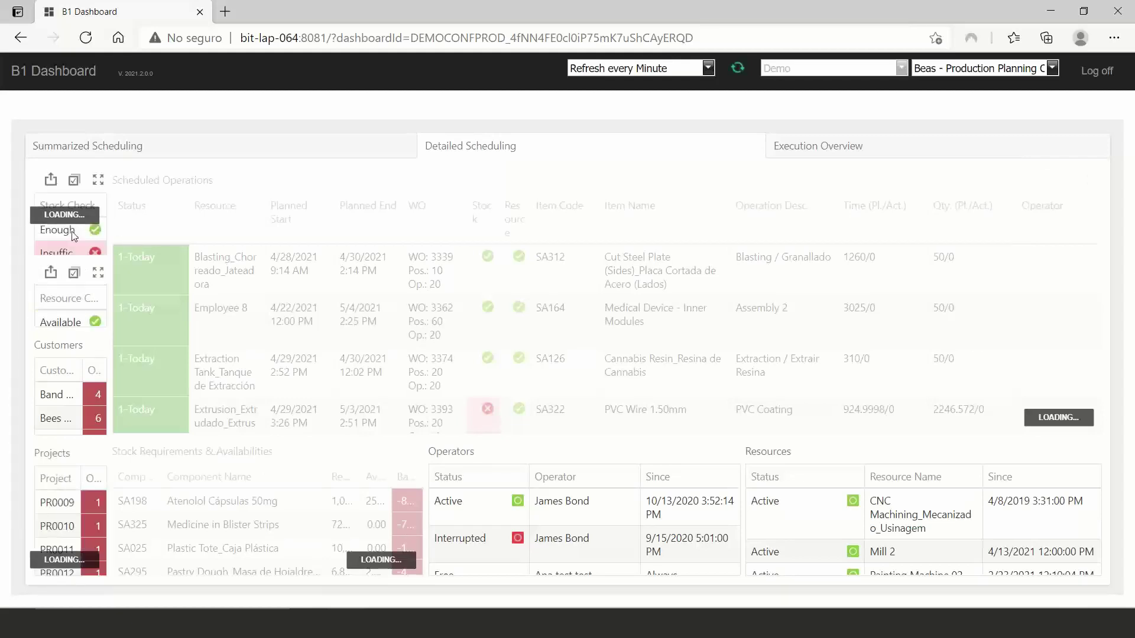
Step: Filter the web dashboard's operations by Enough stock and Available resources, clear both filters, and return to SAP Business One
left_click(74, 236)
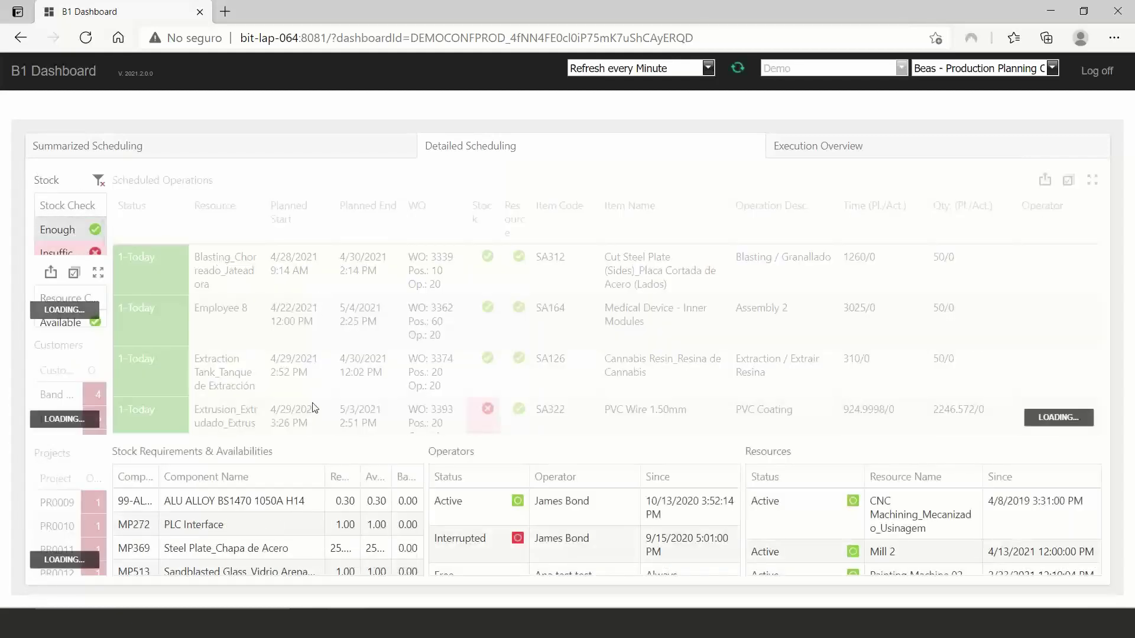
left_click(67, 324)
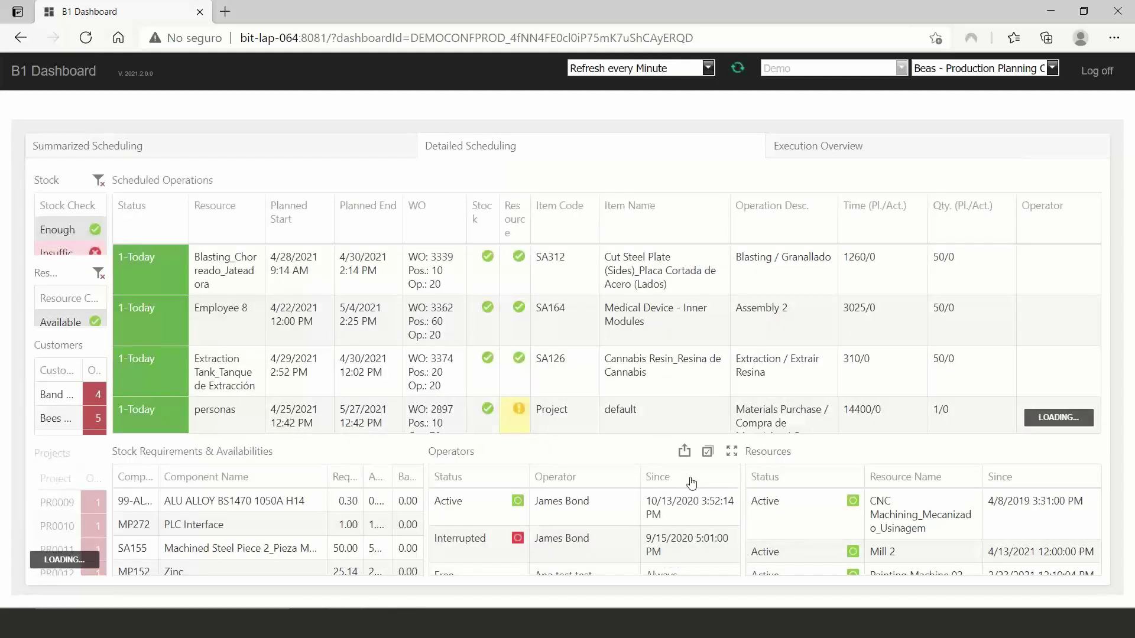
left_click(98, 273)
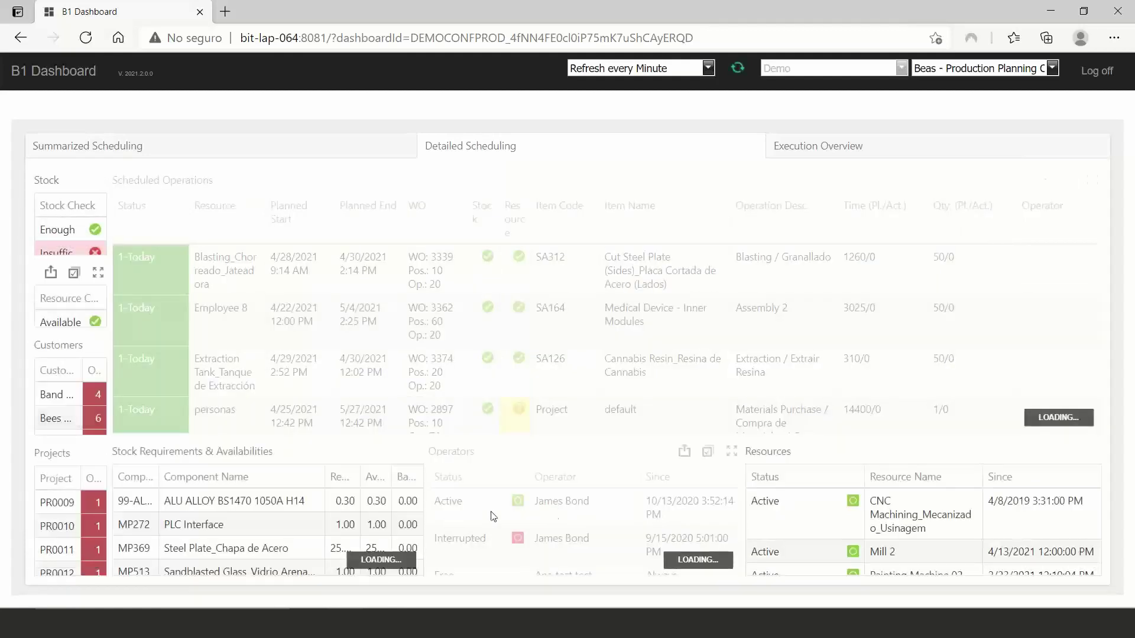
left_click(566, 509)
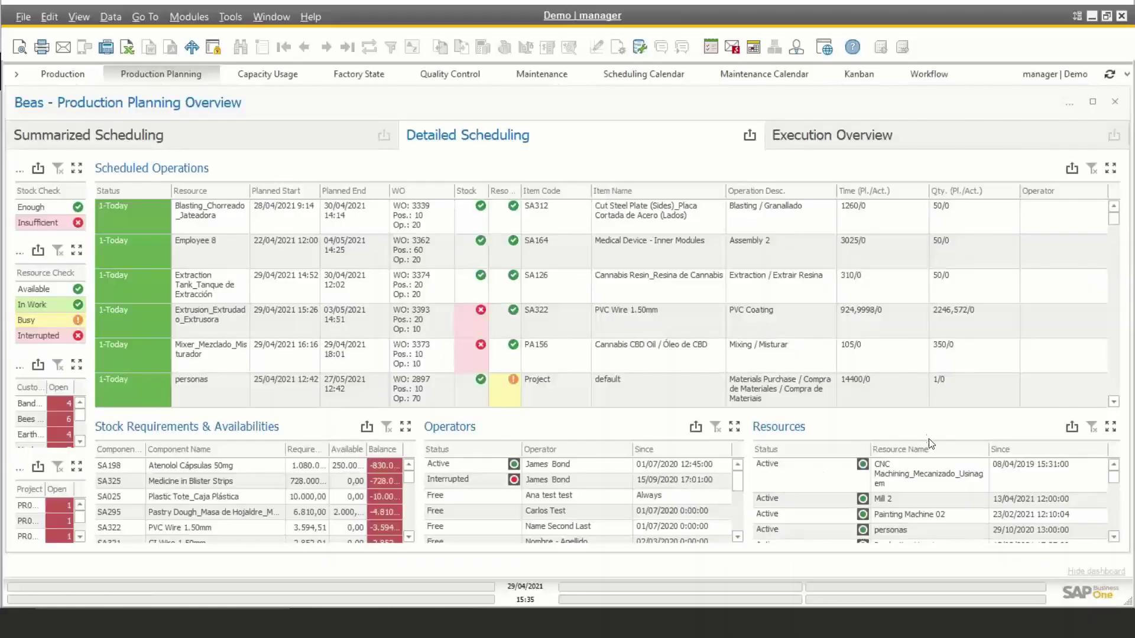
Step: Filter the operations by the active CNC Machining resource, clear it, and filter by the interrupted resource Cutting_Cortadora
left_click(811, 474)
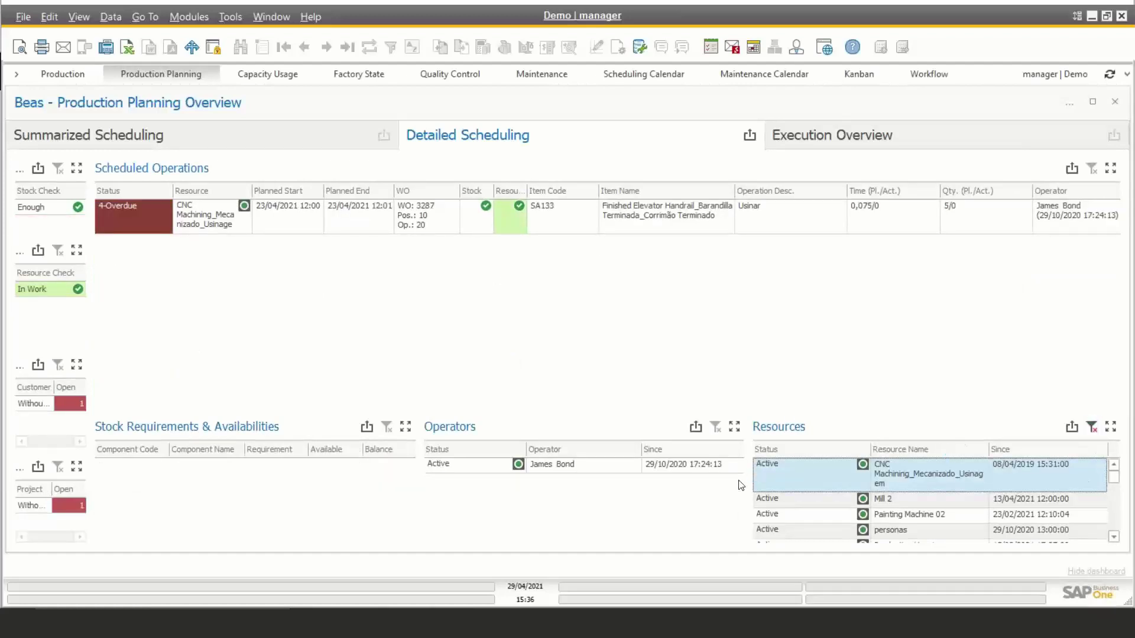
left_click(807, 483)
scroll(807, 484, "down", 5)
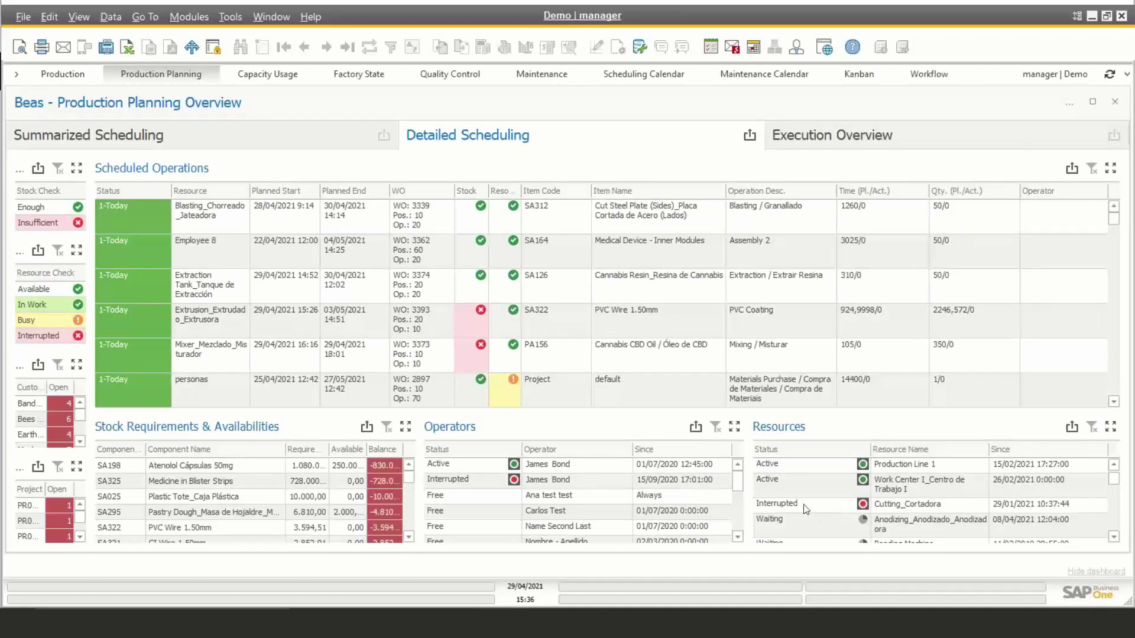
left_click(840, 508)
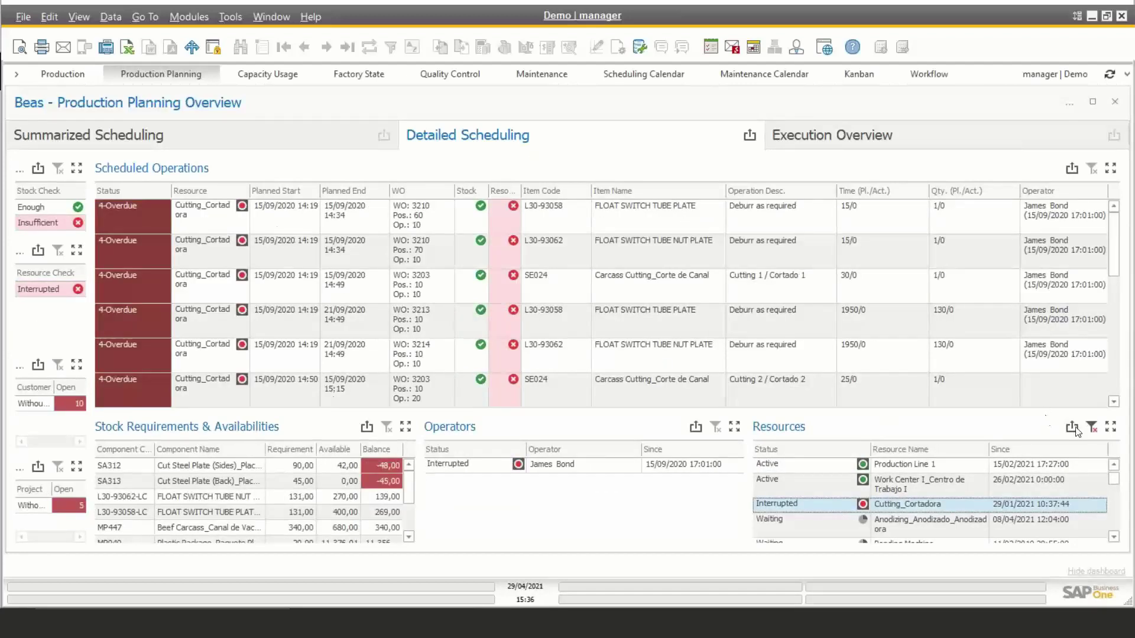
Step: Clear the Cutting_Cortadora filter, review the operations of the waiting resource Blasting_Chorreado_Jateadora, and remove that filter
left_click(1090, 425)
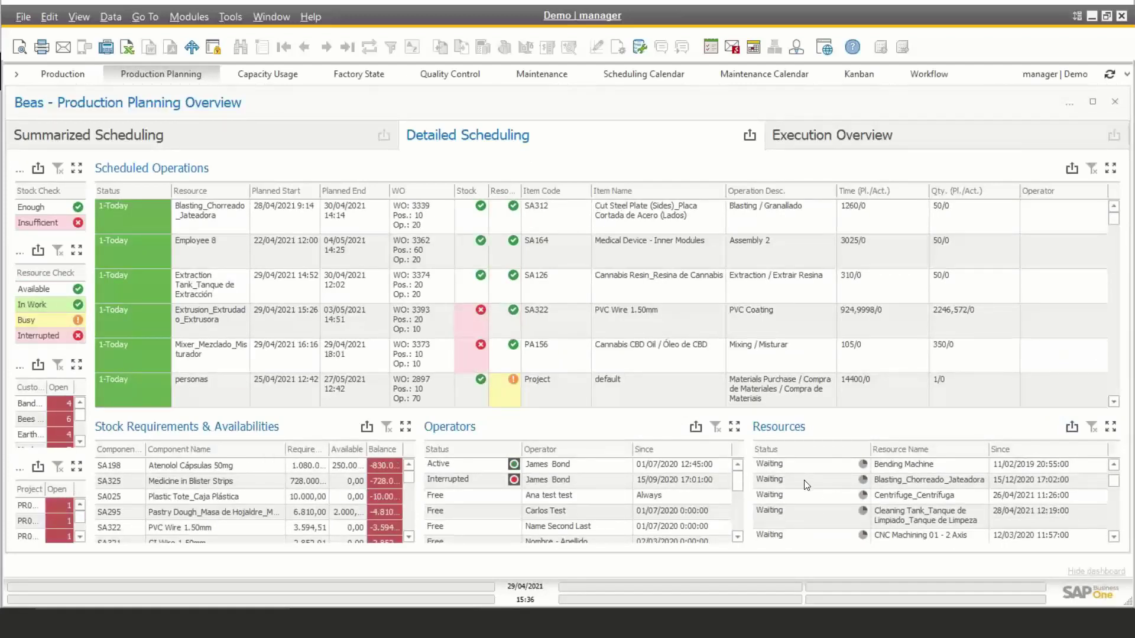
left_click(805, 481)
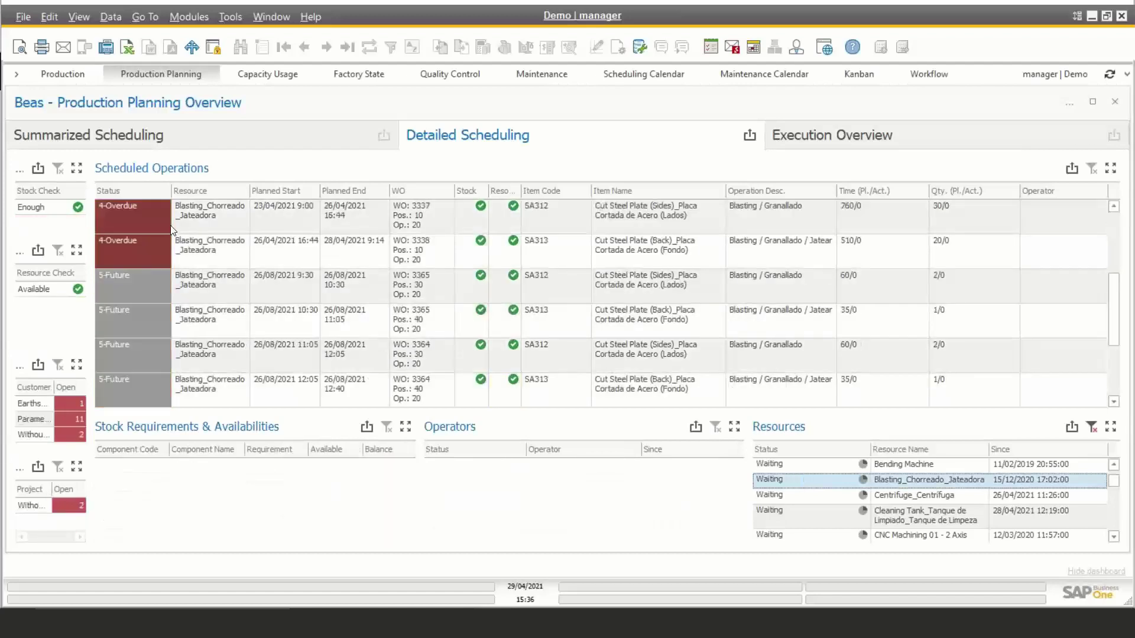
scroll(176, 288, "down", 3)
scroll(241, 349, "up", 8)
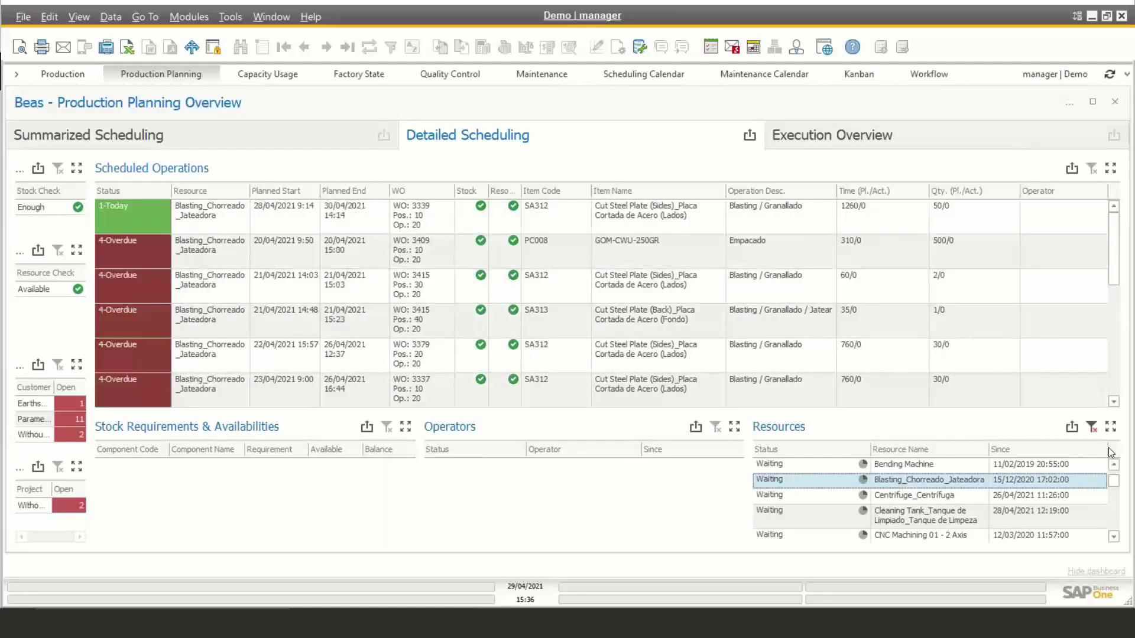
left_click(1091, 426)
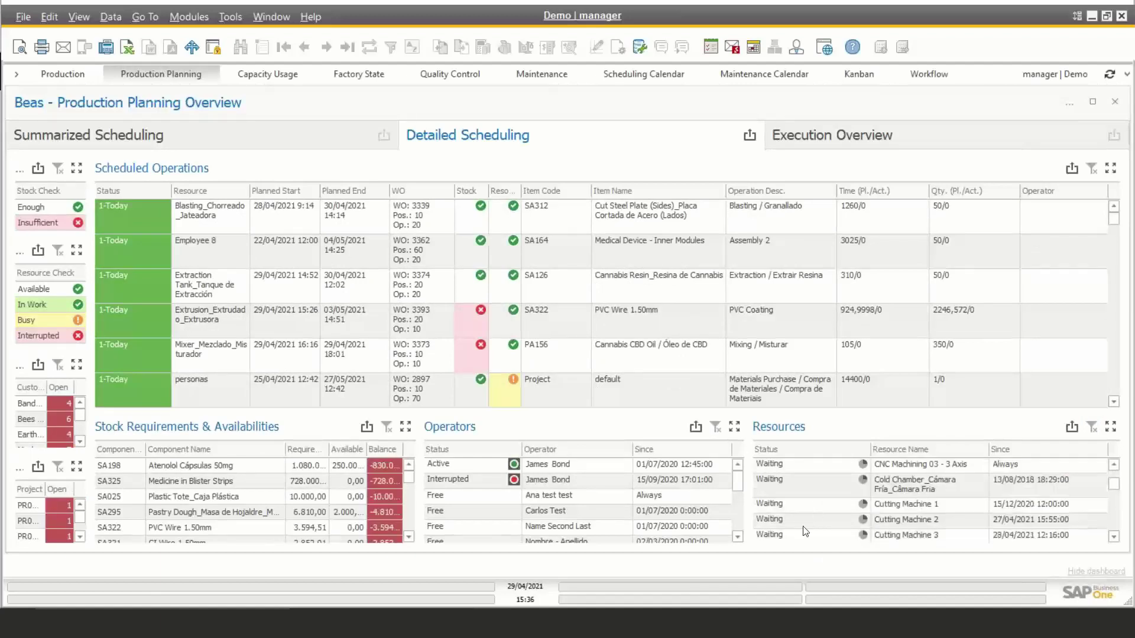
Step: Browse the Resources list past the waiting entries to the free ones and select Reactor 1
scroll(805, 532, "down", 8)
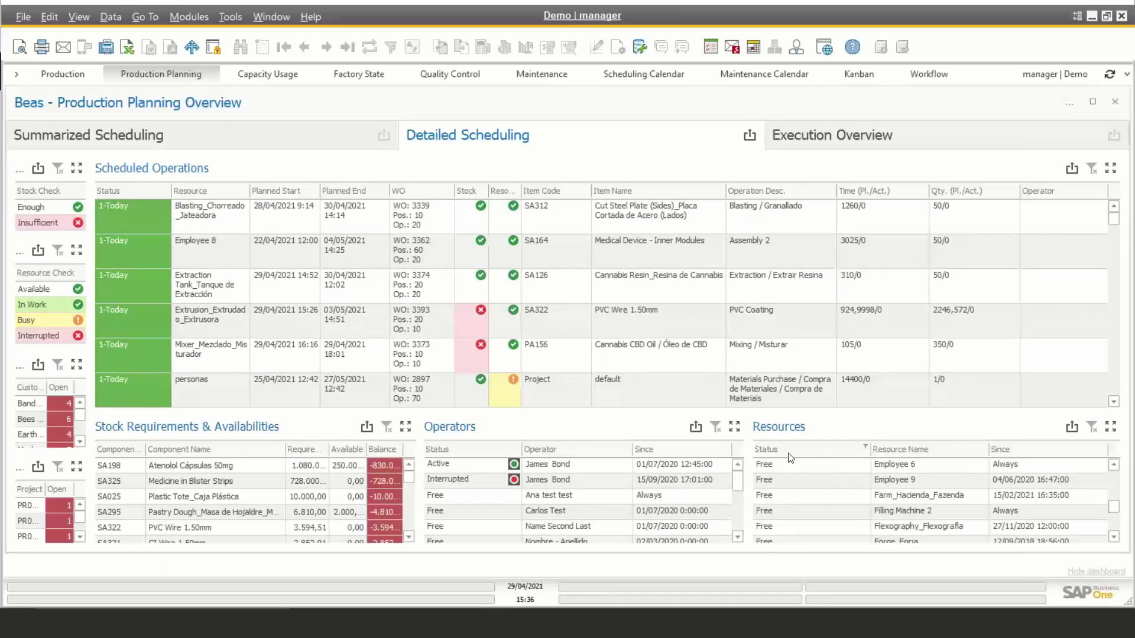
scroll(784, 495, "down", 10)
left_click(778, 497)
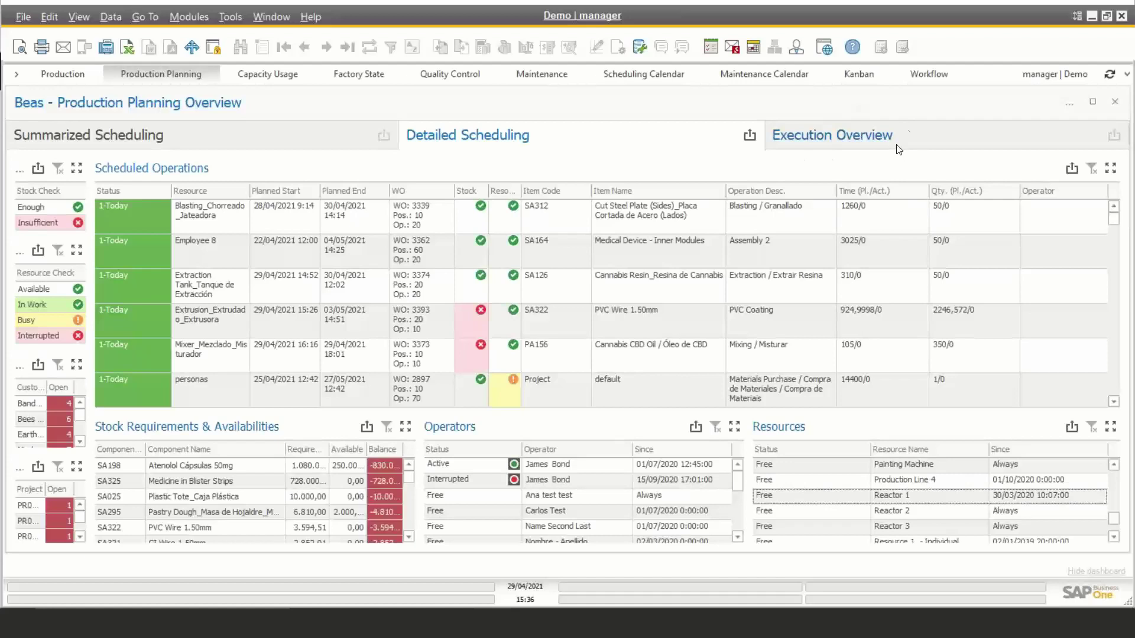
Step: View Executed Production in the Execution Overview, revisit Detailed Scheduling for comparison, and return to the Execution Overview
left_click(910, 139)
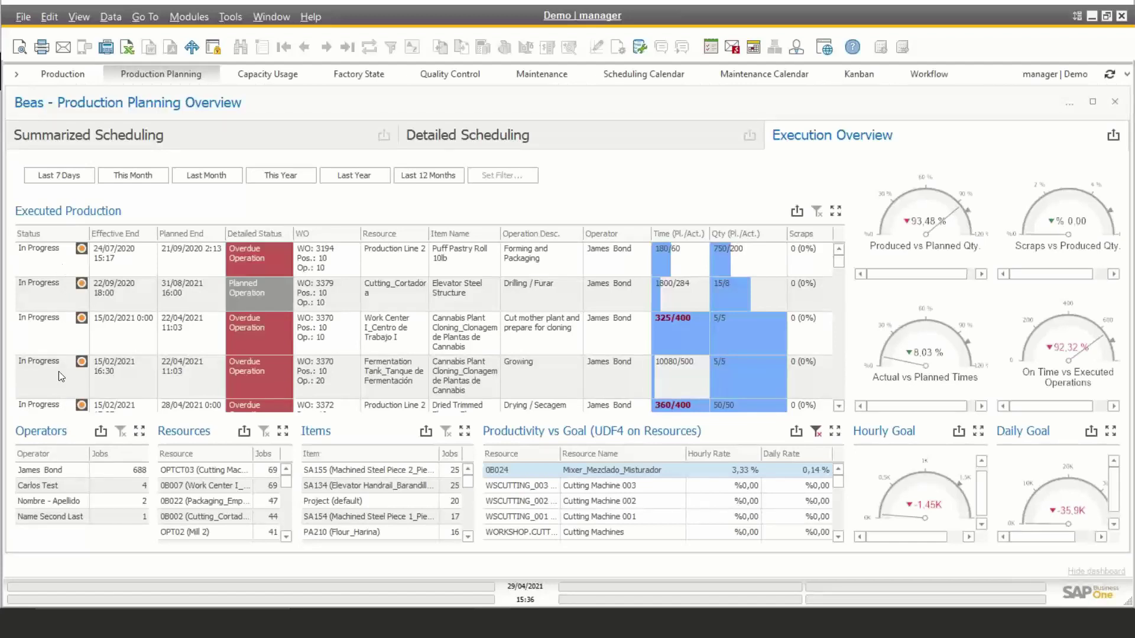
scroll(101, 363, "down", 10)
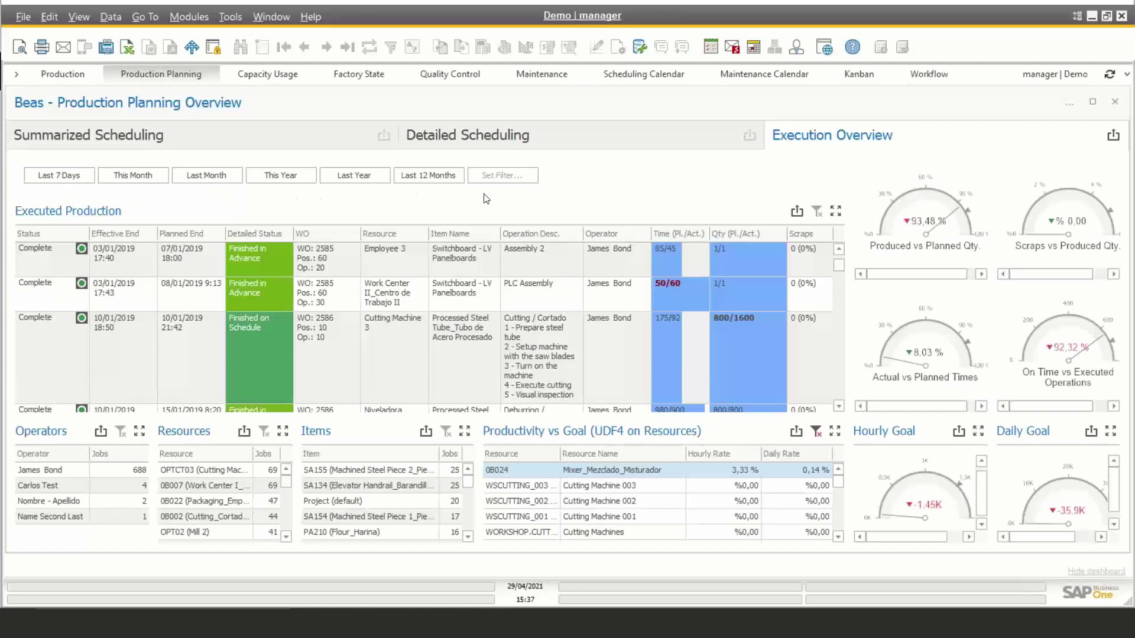
left_click(499, 137)
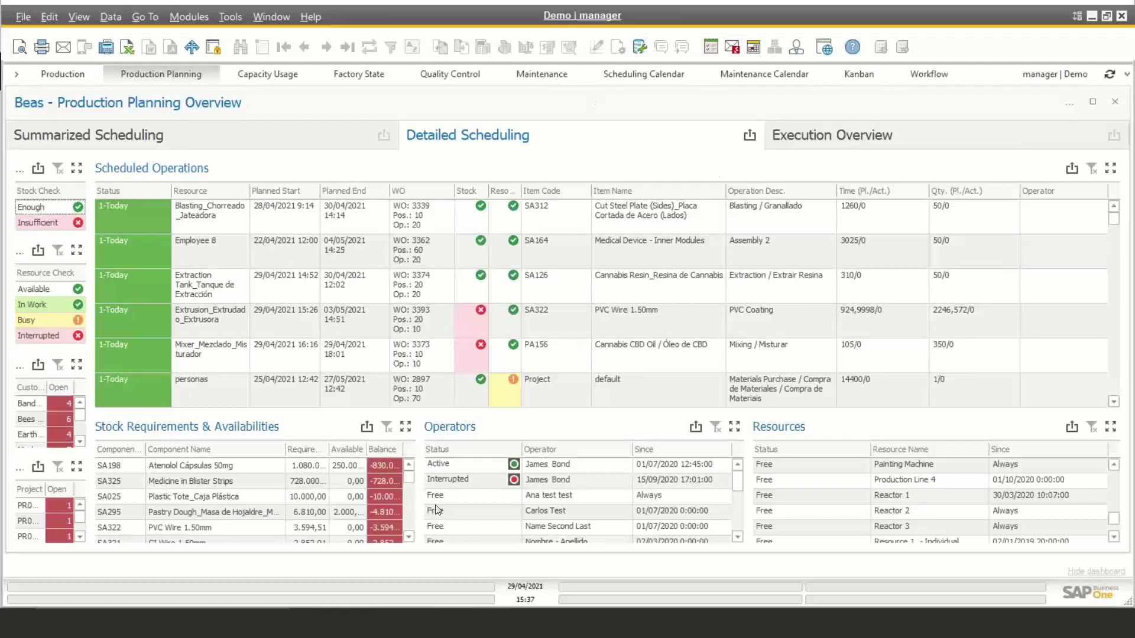
left_click(894, 146)
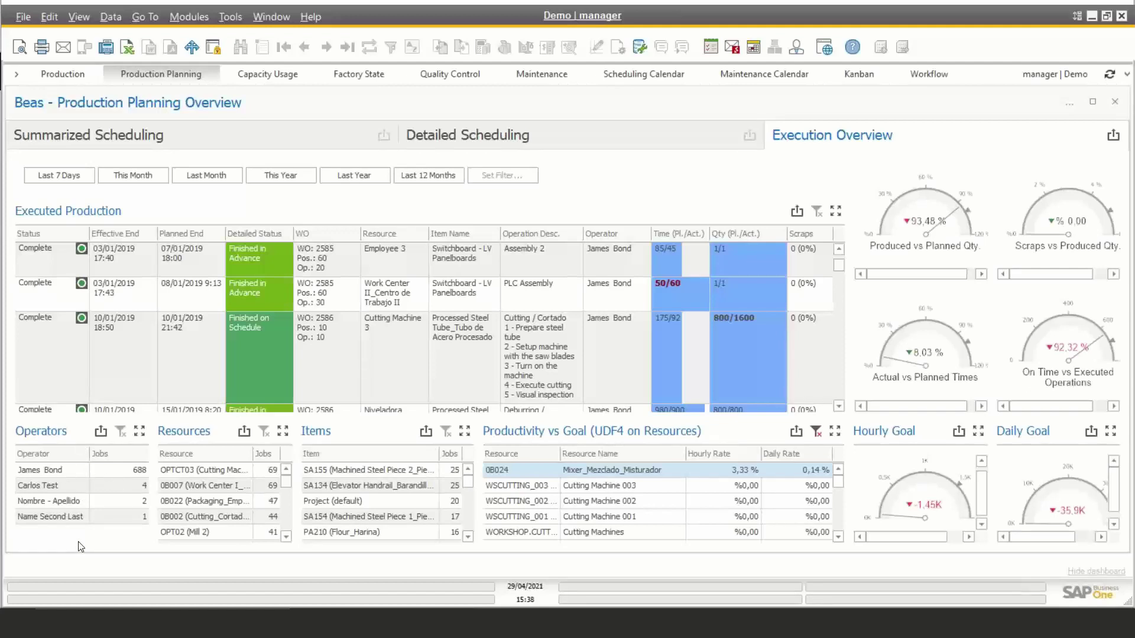
Step: Filter the executed production by each listed operator in turn and clear the operator filter
left_click(72, 473)
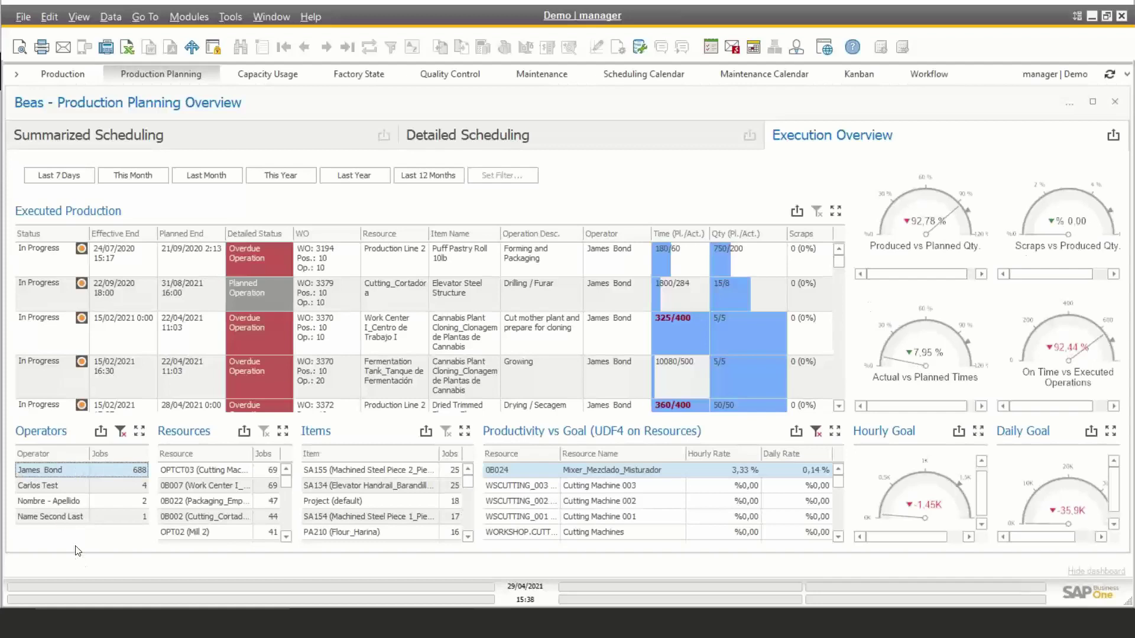
left_click(83, 491)
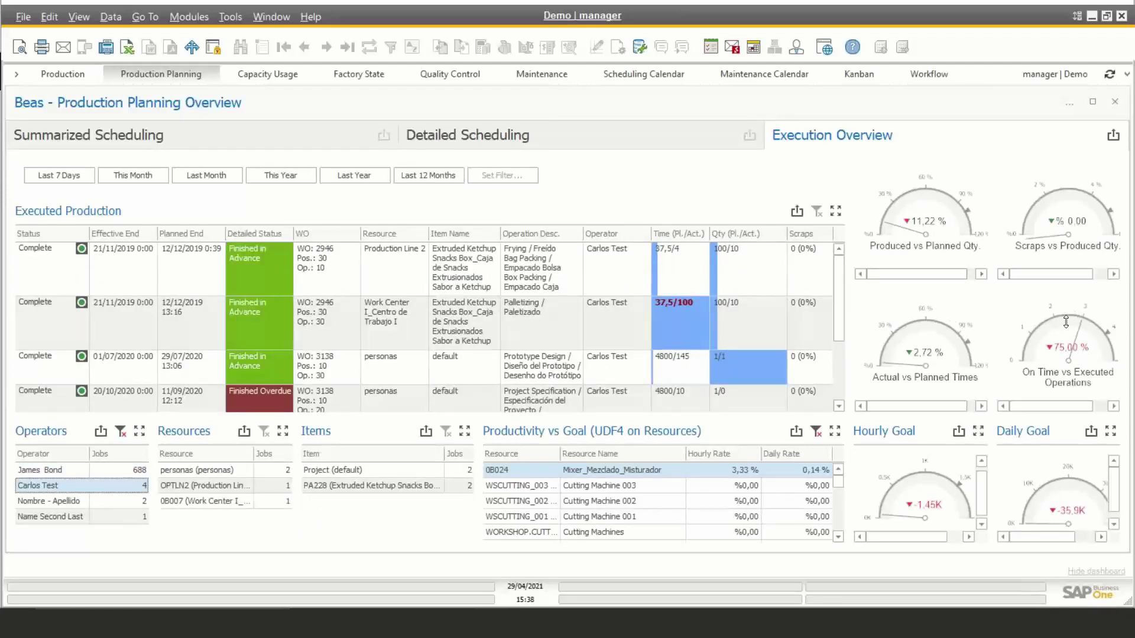
left_click(47, 501)
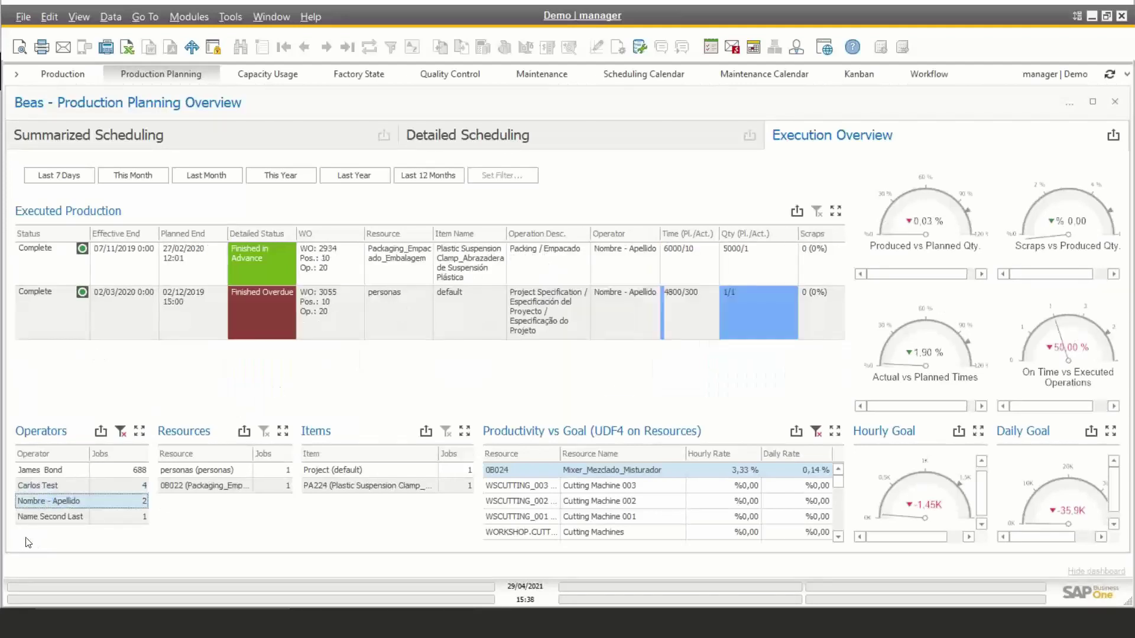
left_click(30, 517)
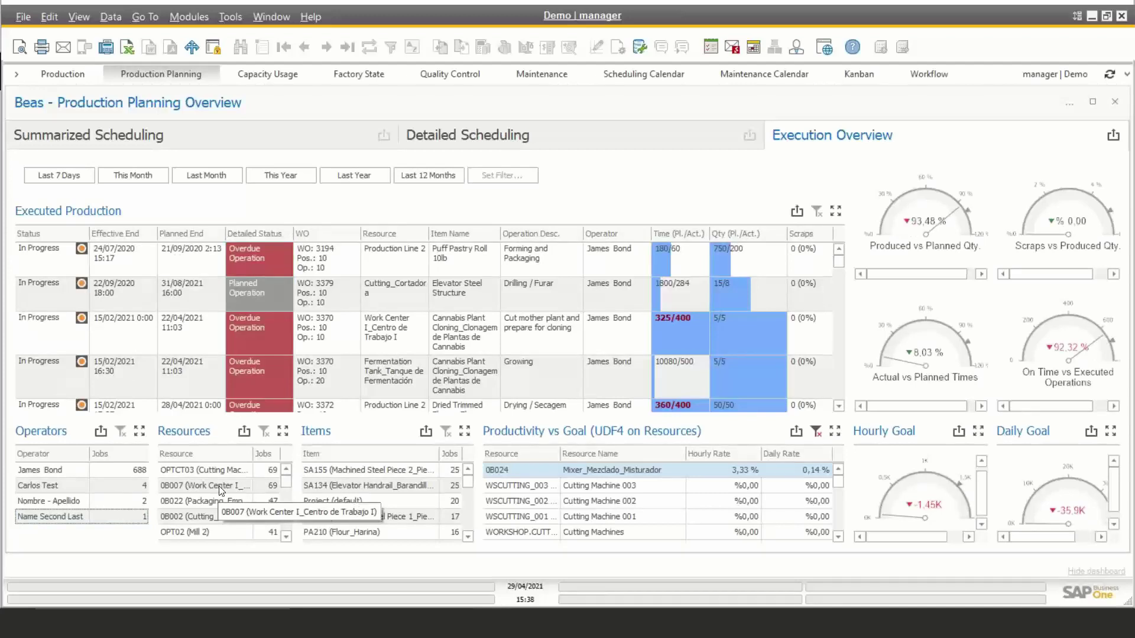
Step: Filter the executed production by resources OPTCT03, 0B007 and 0B022 in turn, and clear the resource filter
left_click(211, 473)
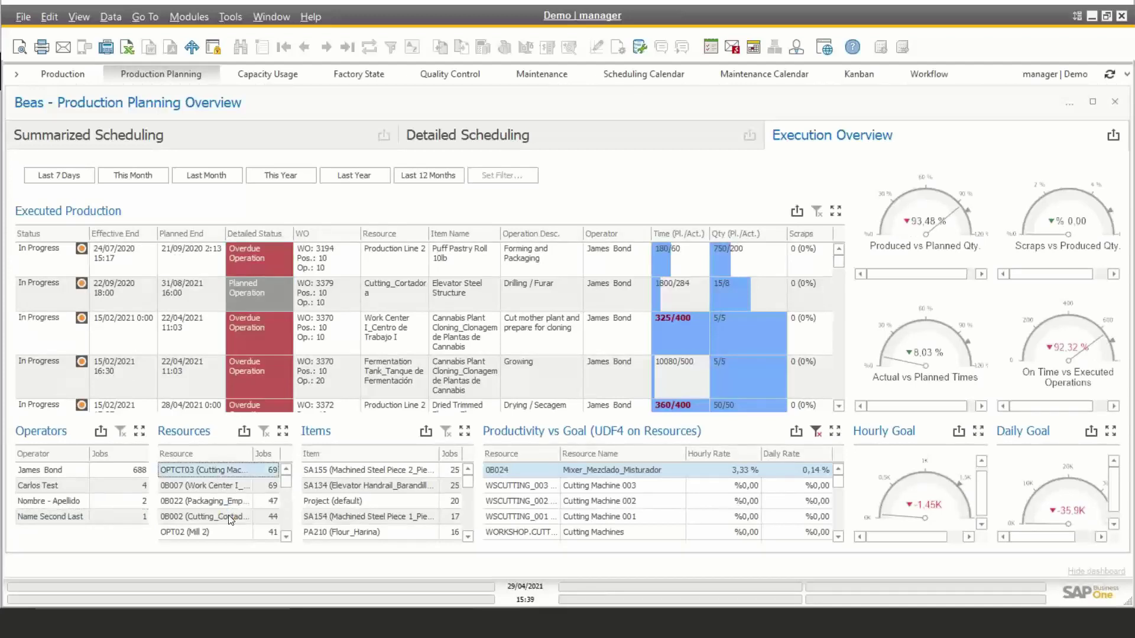
left_click(230, 487)
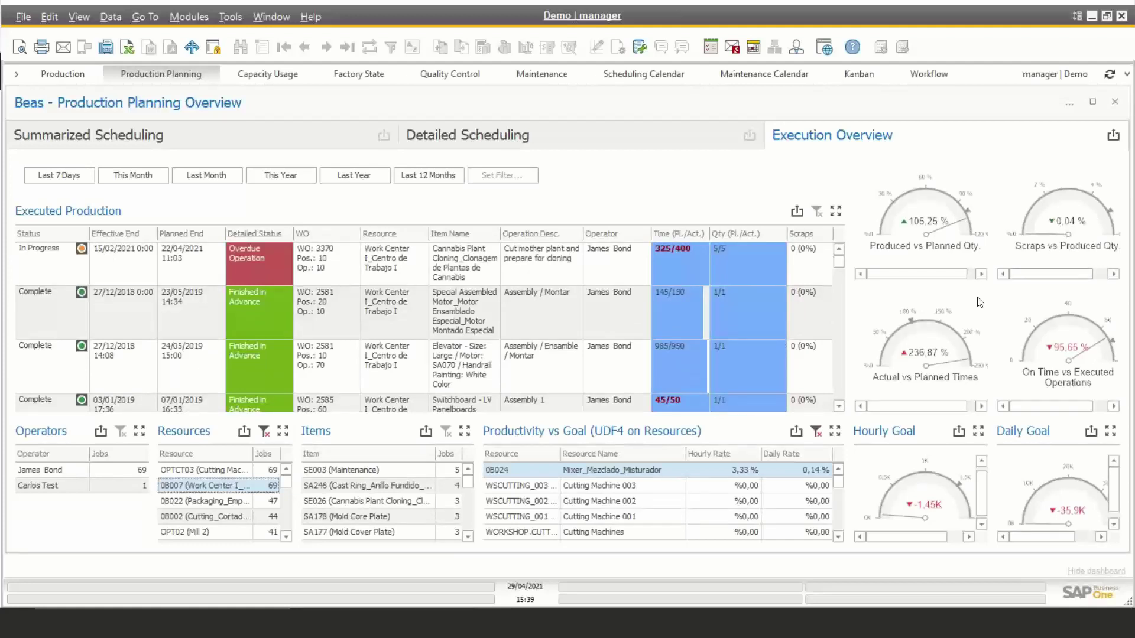
left_click(220, 502)
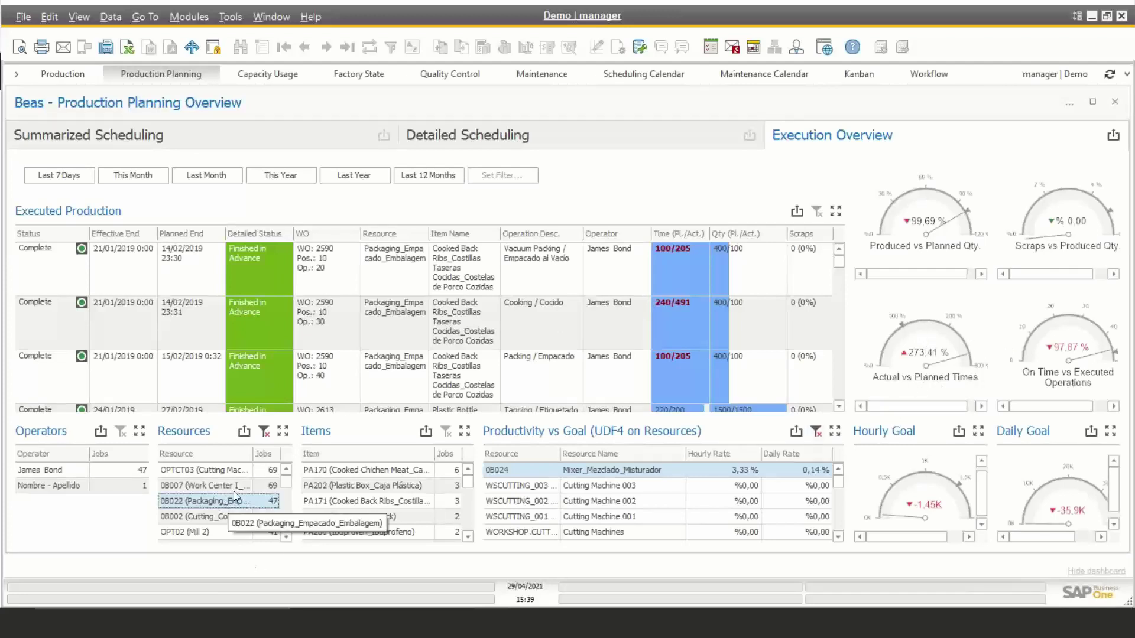
left_click(264, 431)
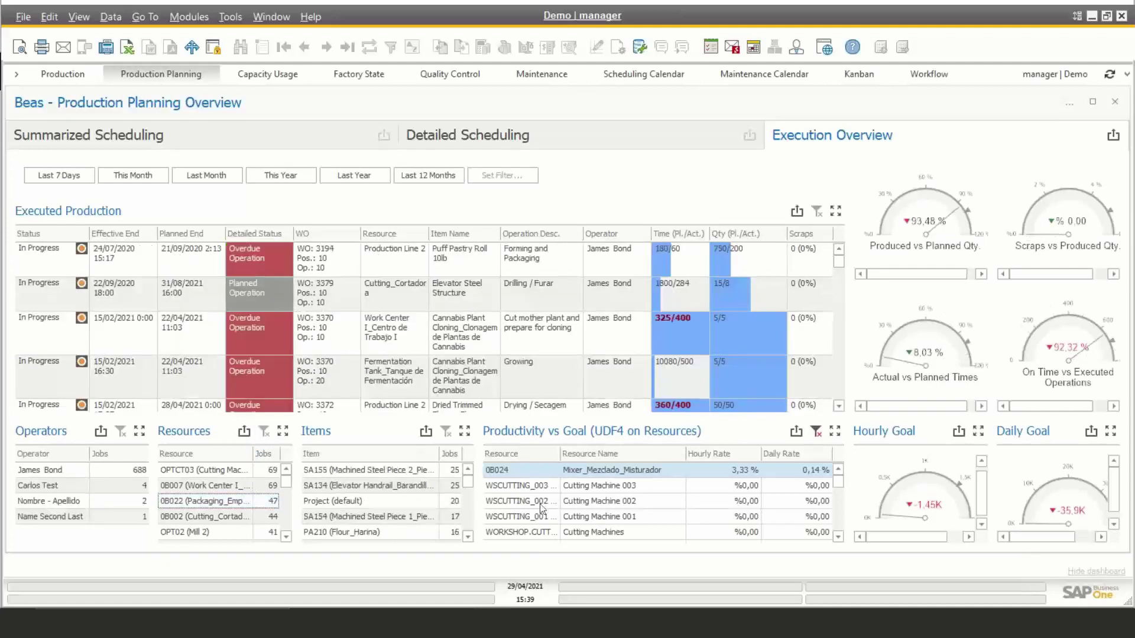
Step: Filter the executed production by items SA155, Project, SA154 and SA134, clear that filter, and restrict the period to the last 12 months
left_click(360, 471)
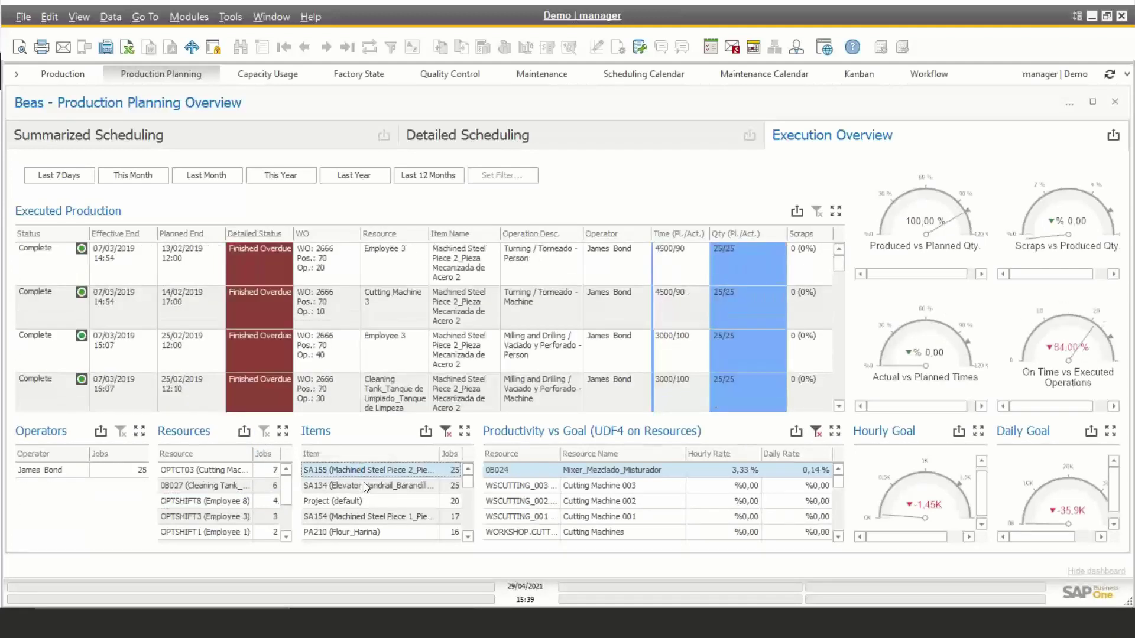
left_click(366, 501)
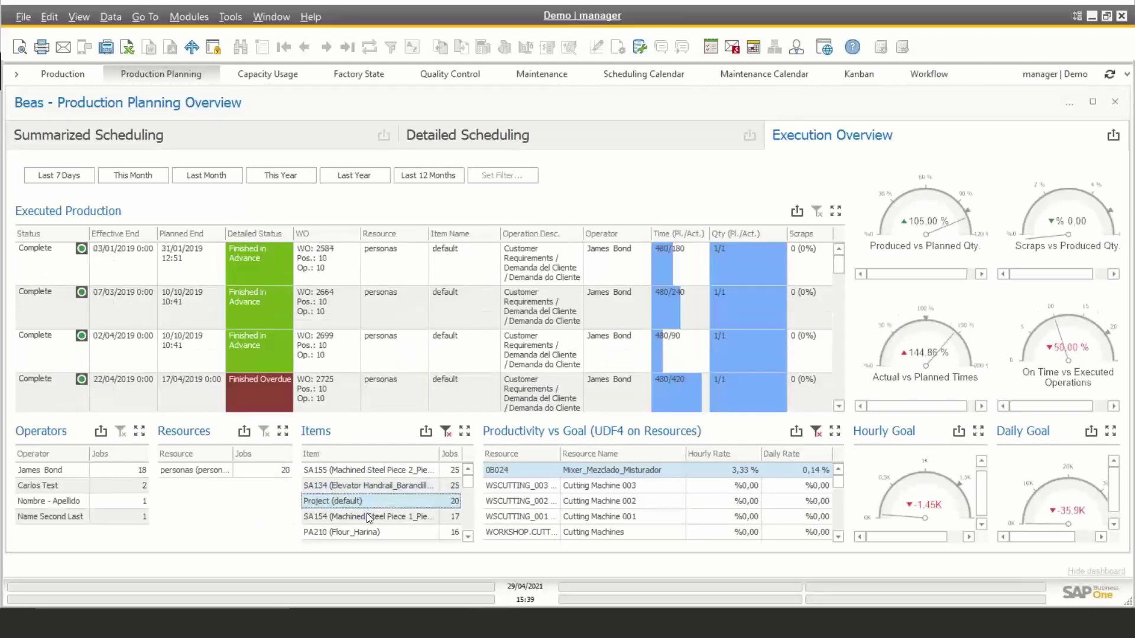
left_click(366, 514)
left_click(370, 488)
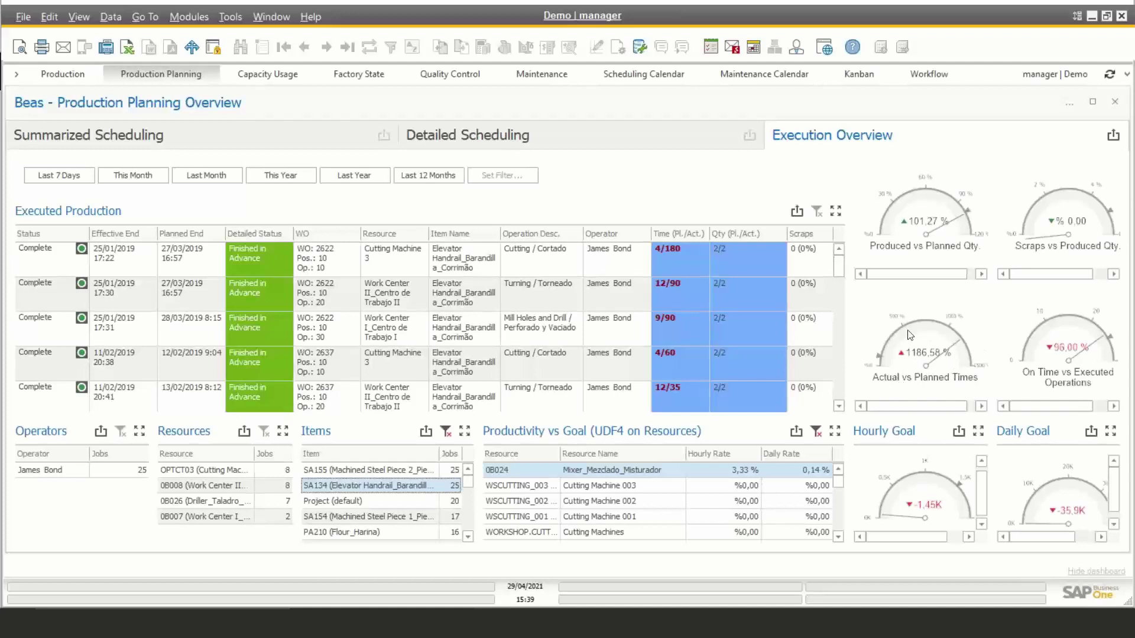
left_click(445, 431)
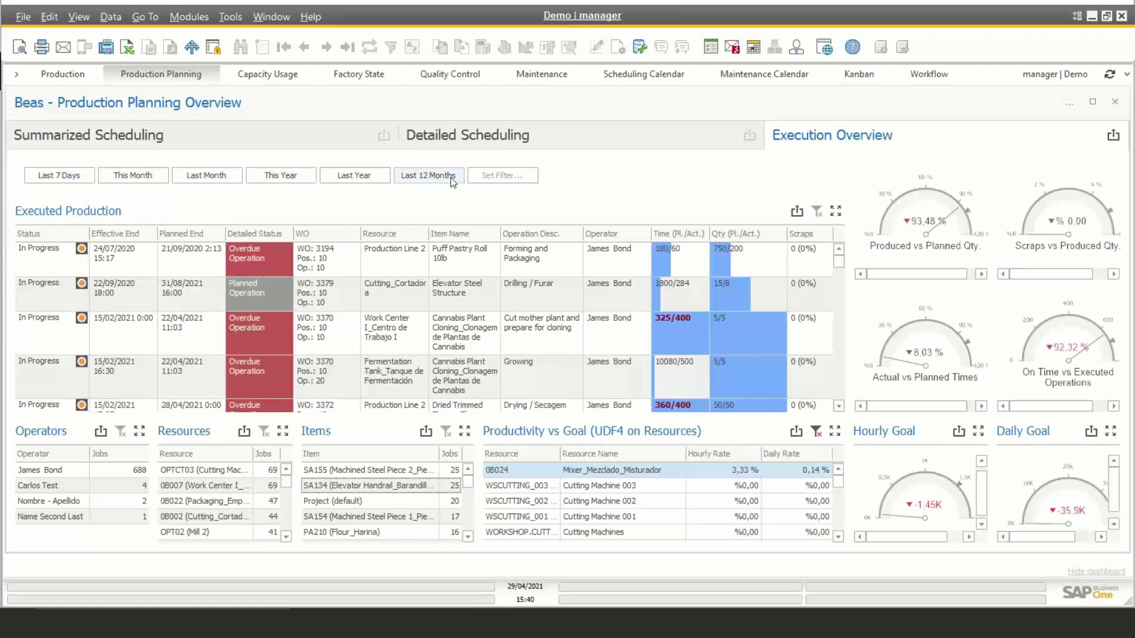
left_click(434, 181)
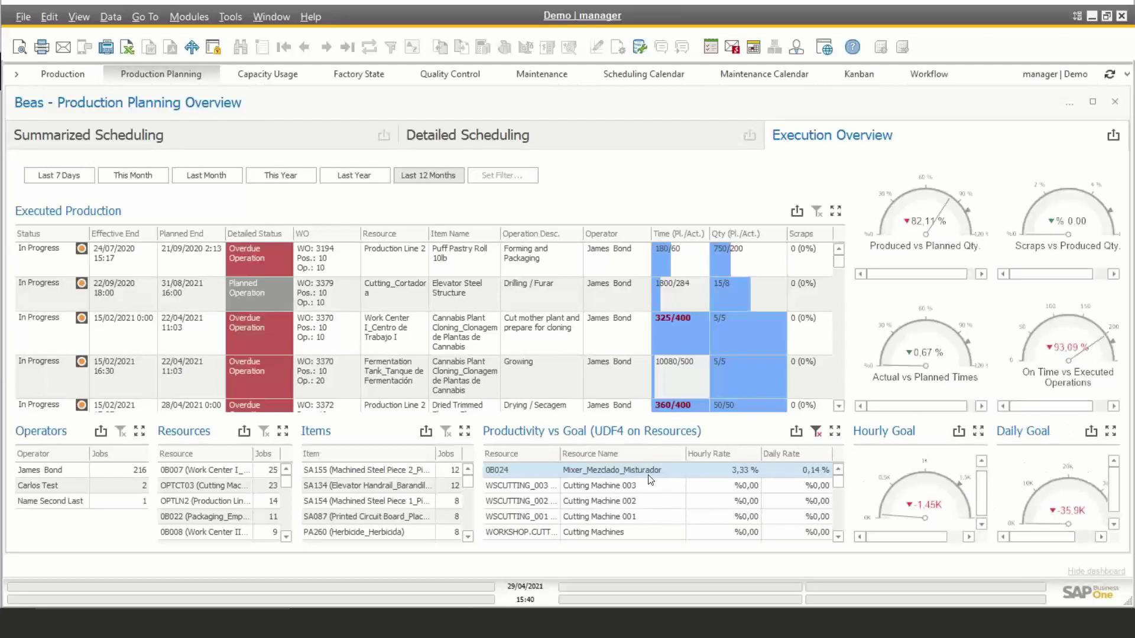
Step: Open the master data of resource 0B024, Mixer_Mezclado_Misturador, and check its Hourly Production Goal field
left_click(192, 16)
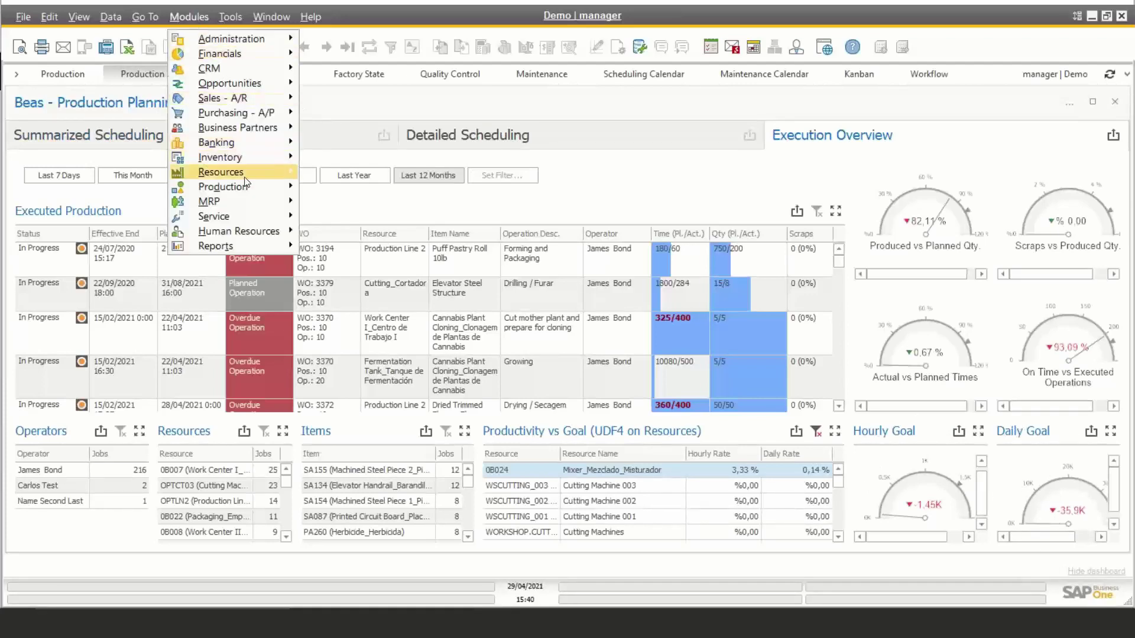
mouse_move(239, 172)
left_click(360, 171)
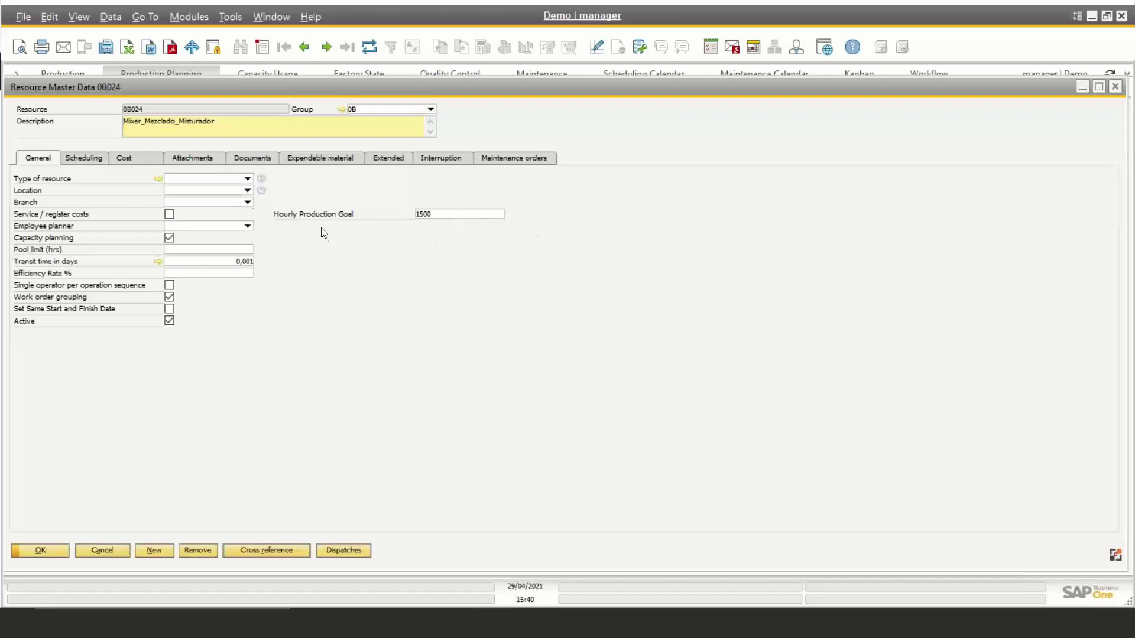
left_click(453, 213)
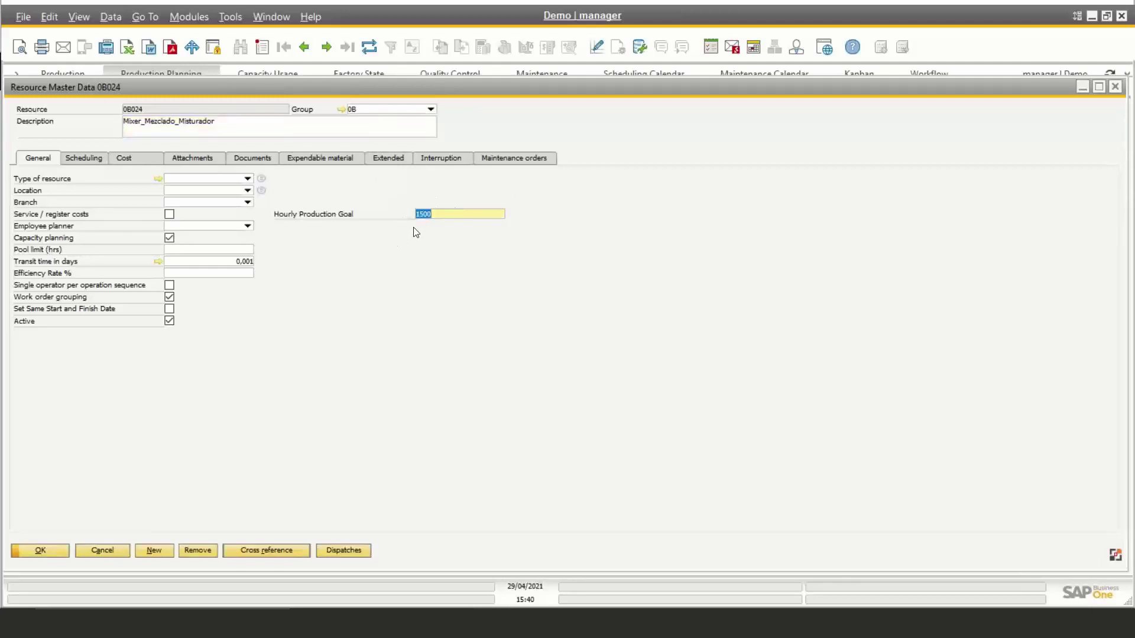
Step: Check the Name UDF 4 setting for resources in the Configuration wizard's Master Data section, and close the wizard and resource record without saving
left_click(189, 16)
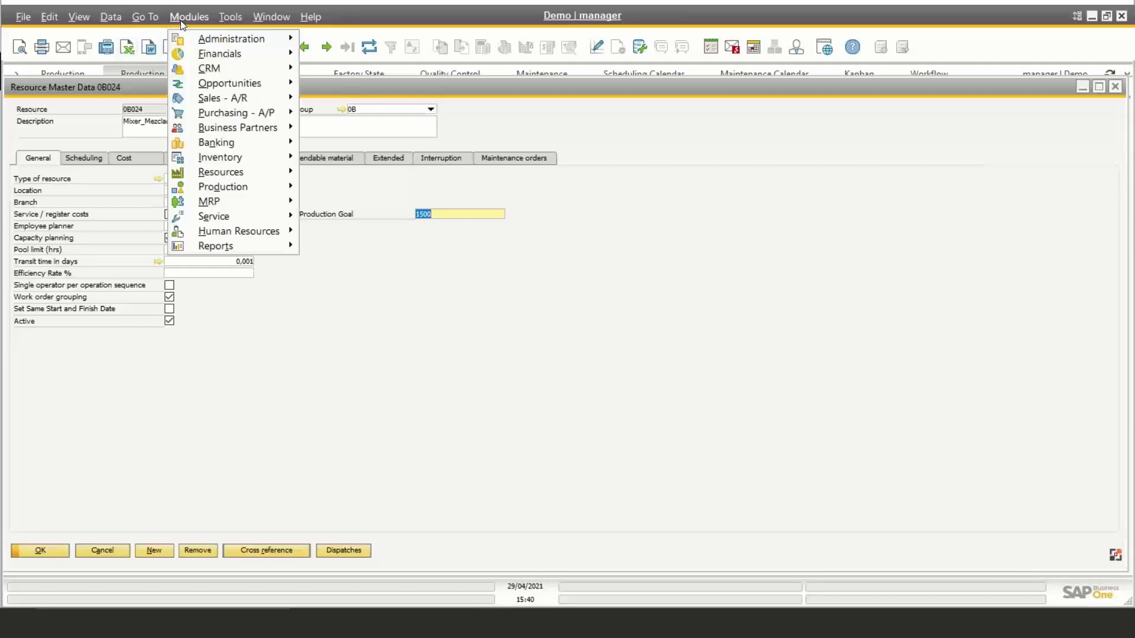
mouse_move(231, 38)
mouse_move(387, 82)
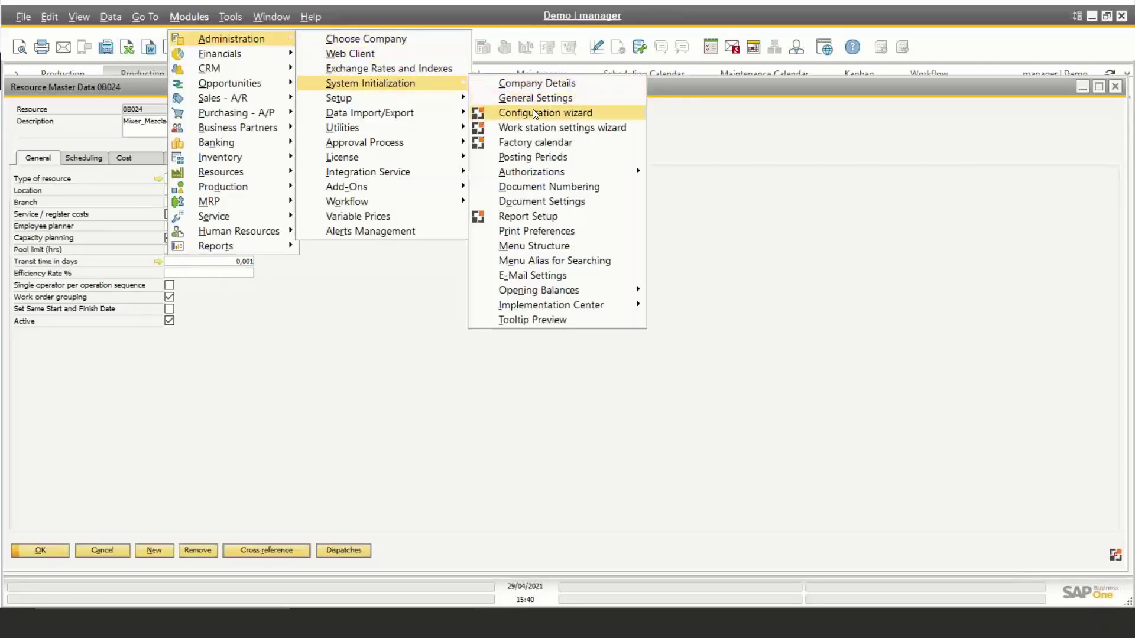
left_click(534, 110)
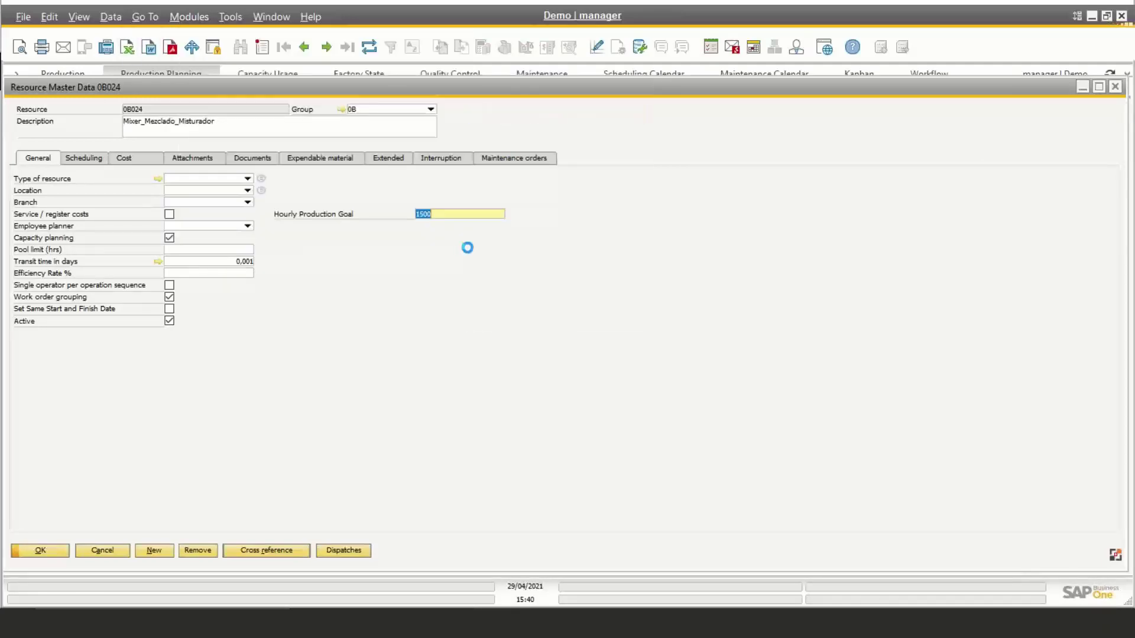
left_click(248, 206)
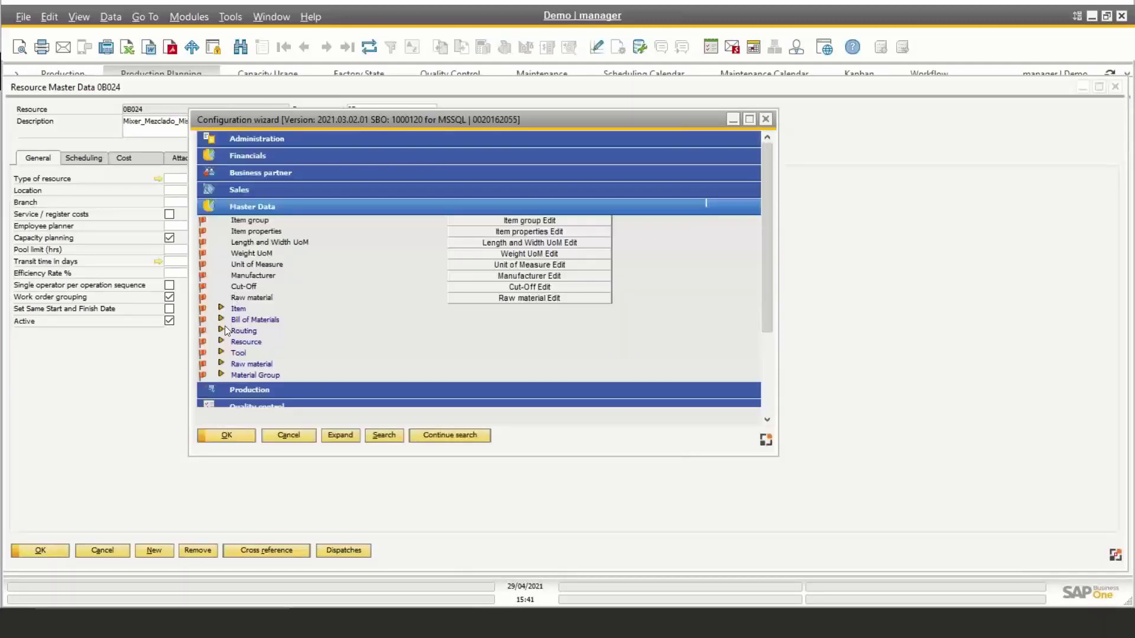
left_click(221, 341)
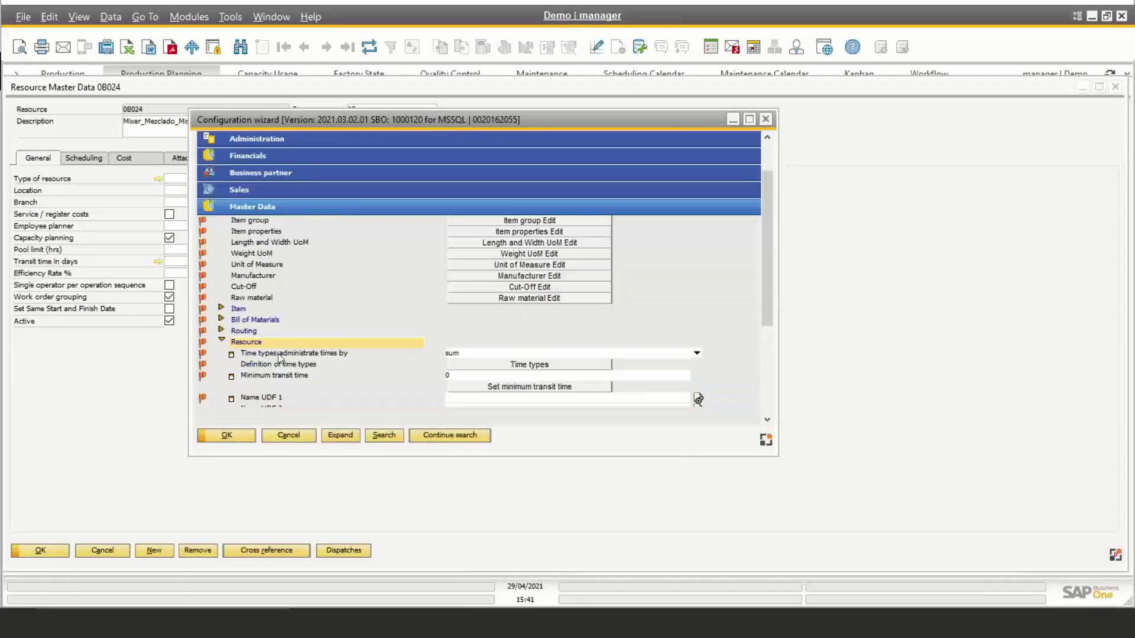
left_click(272, 335)
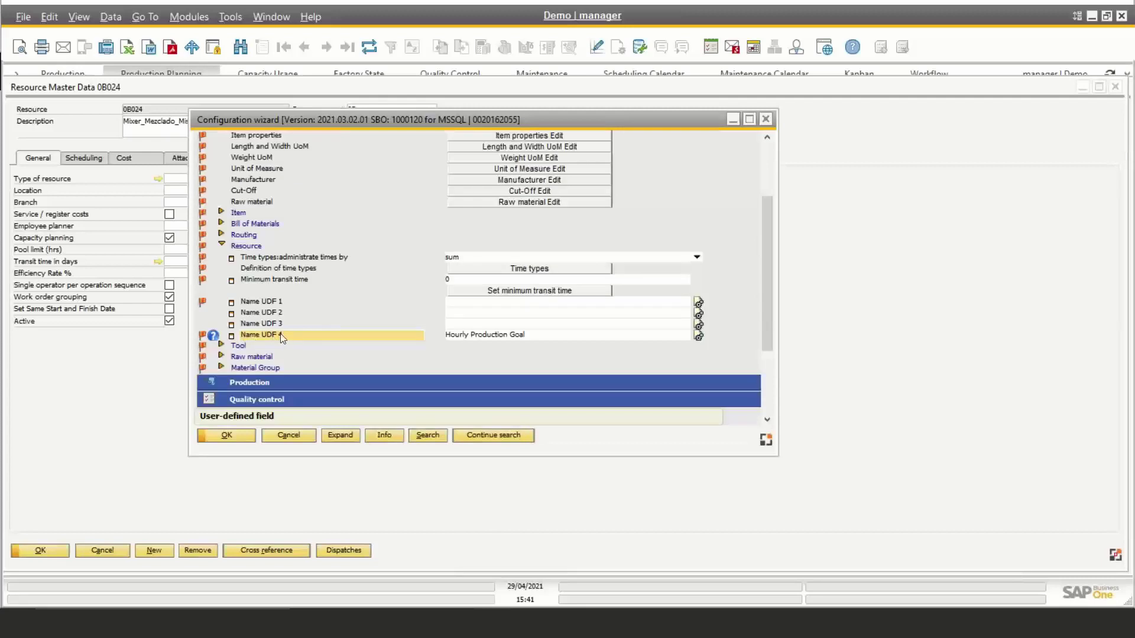
left_click(483, 336)
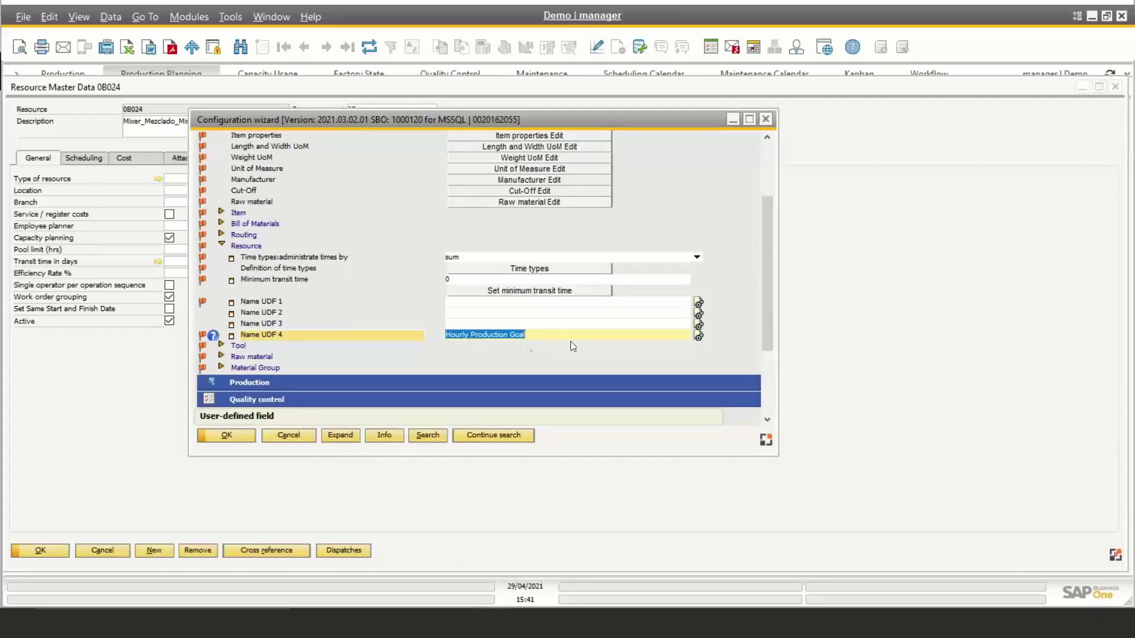
left_click(283, 435)
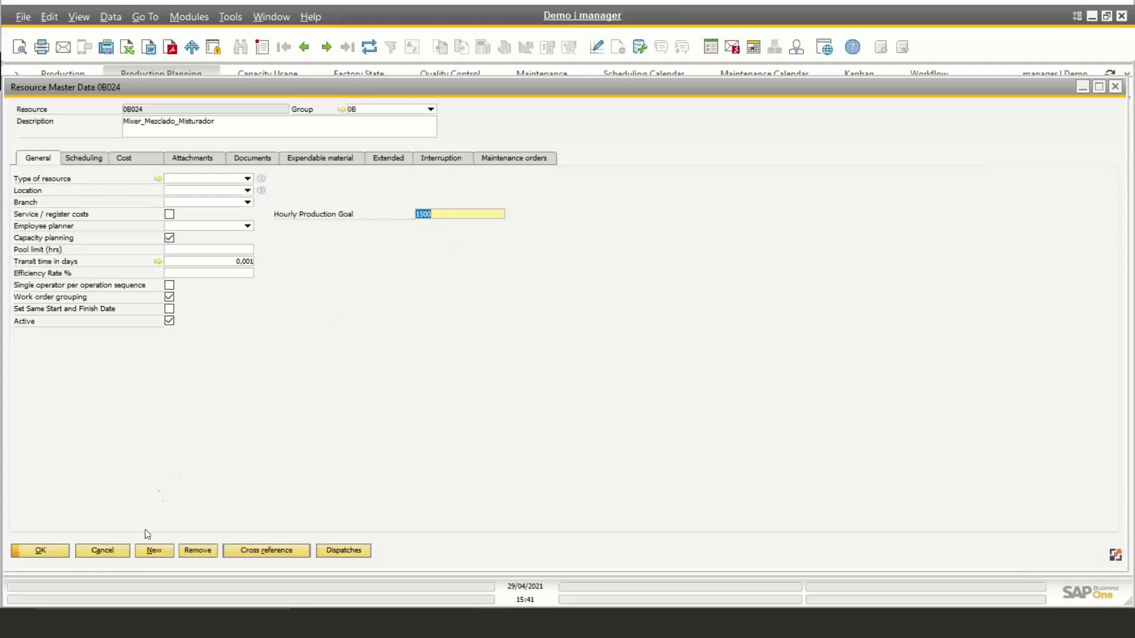
left_click(101, 549)
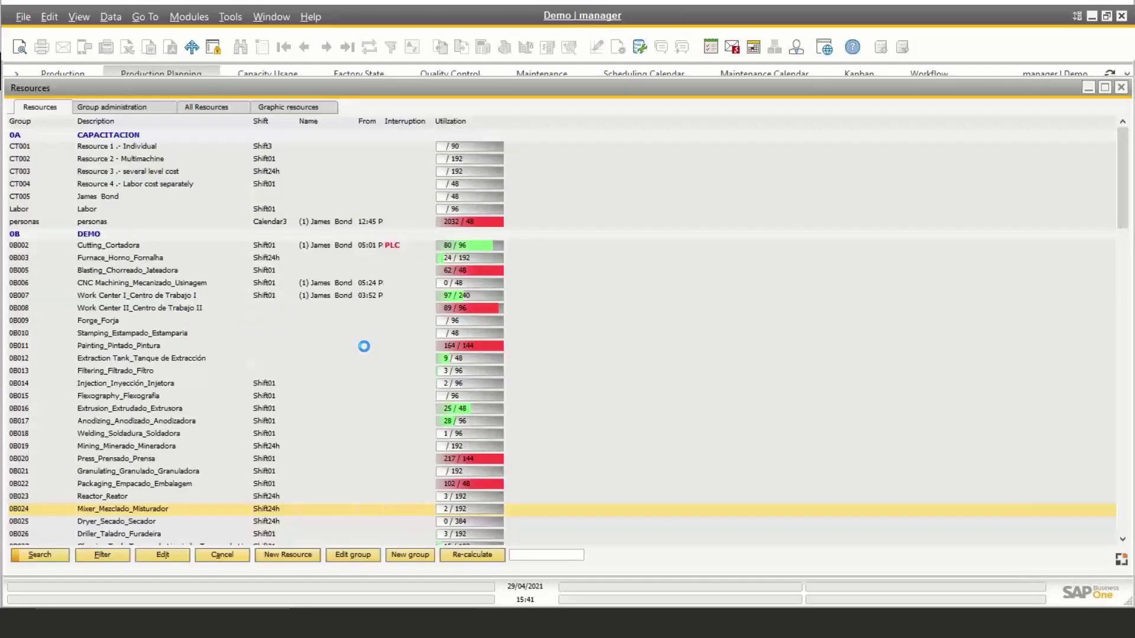
Step: Close the resource list to return to the dashboard, and reopen the master data of resource 0B024, Mixer_Mezclado_Misturador
left_click(222, 554)
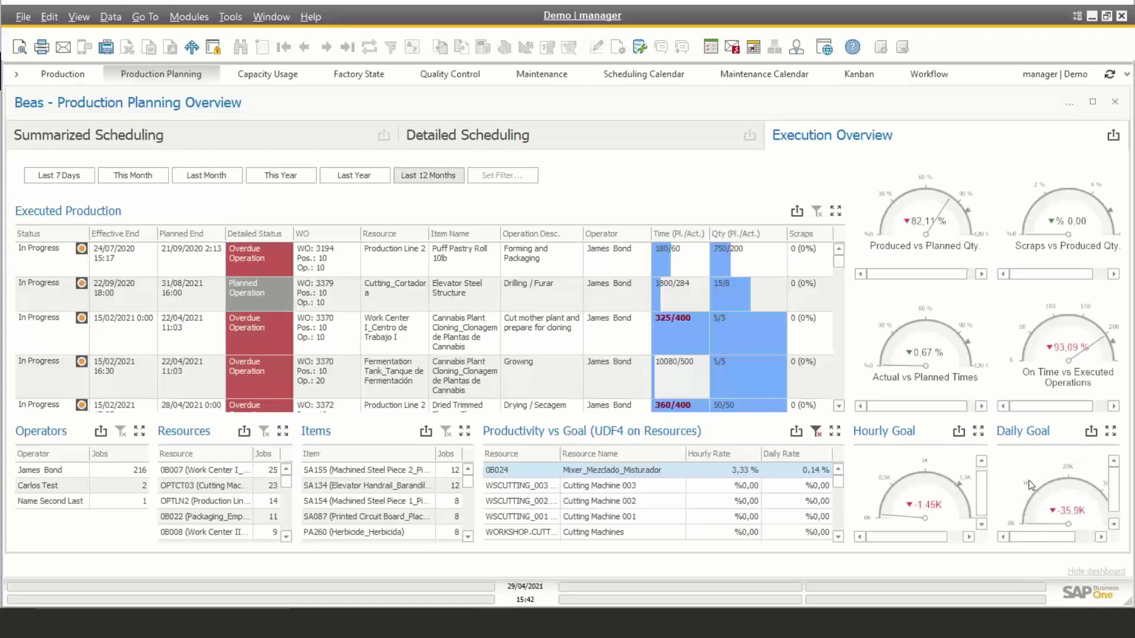
left_click(189, 17)
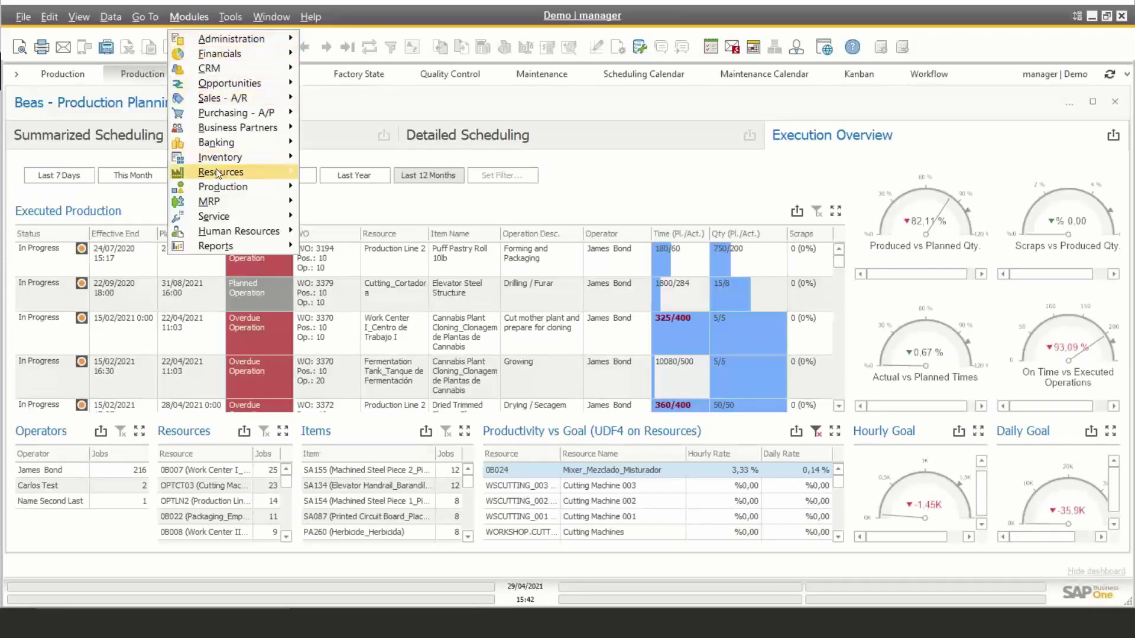
mouse_move(221, 171)
left_click(324, 172)
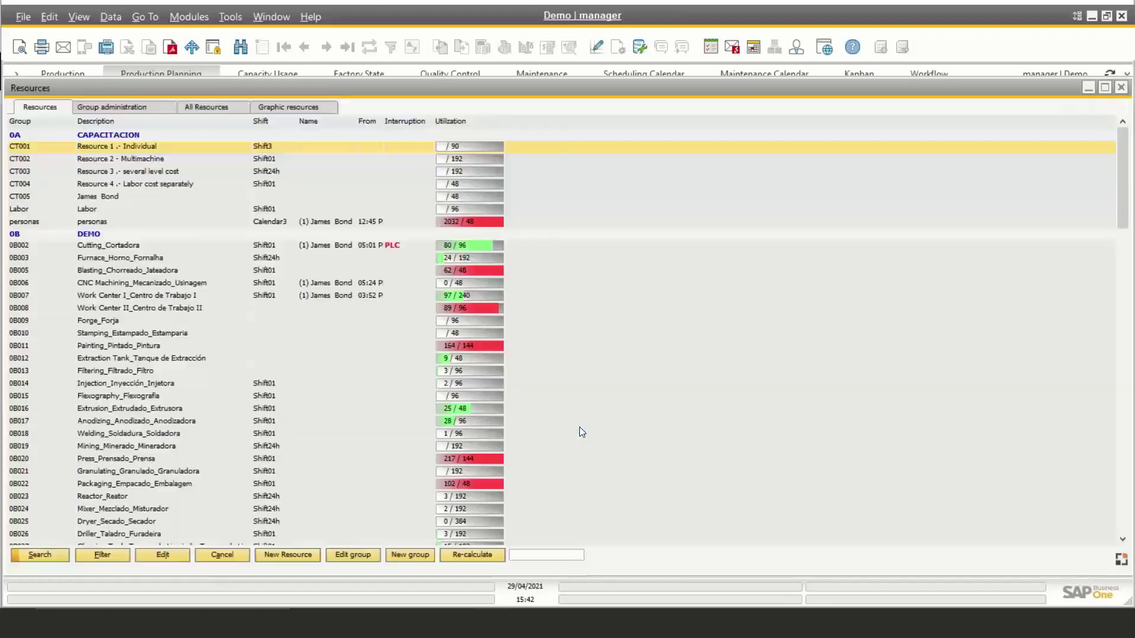
double_click(100, 510)
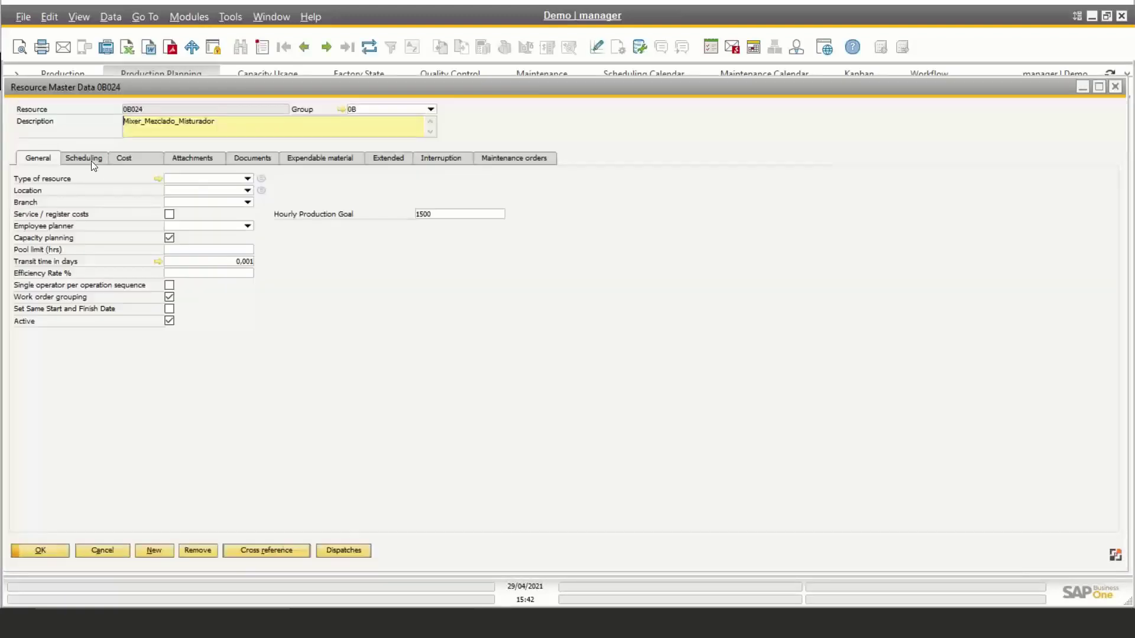
Step: Check the mixer resource's scheduling calendar, shift schedule and planned capacity in hours per day, and close its record
left_click(91, 159)
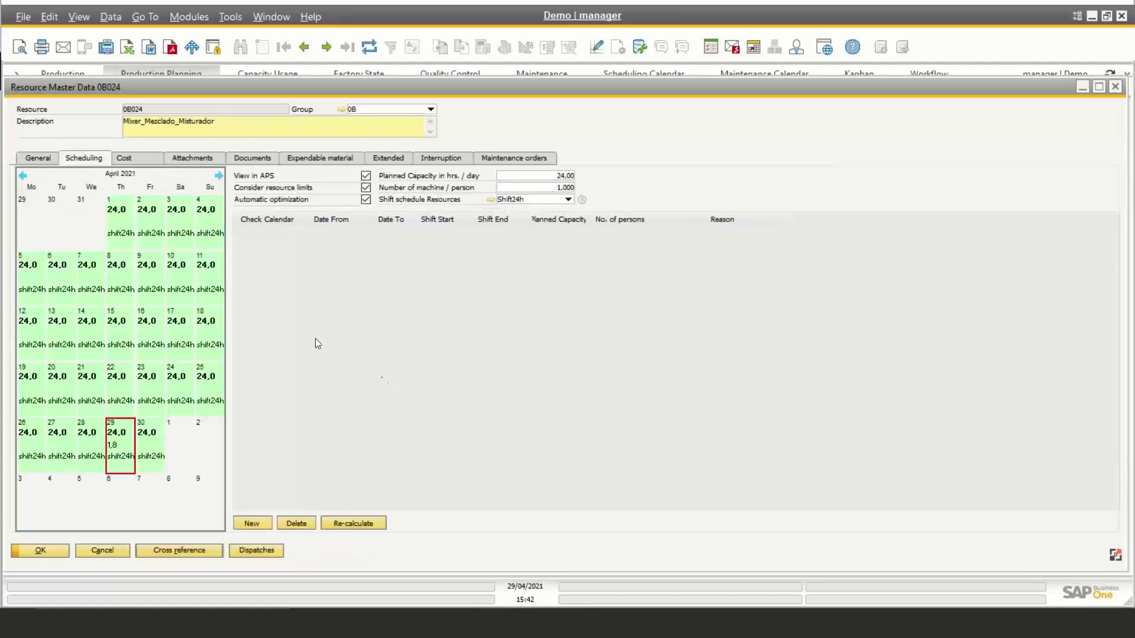
mouse_move(215, 291)
left_click(1114, 89)
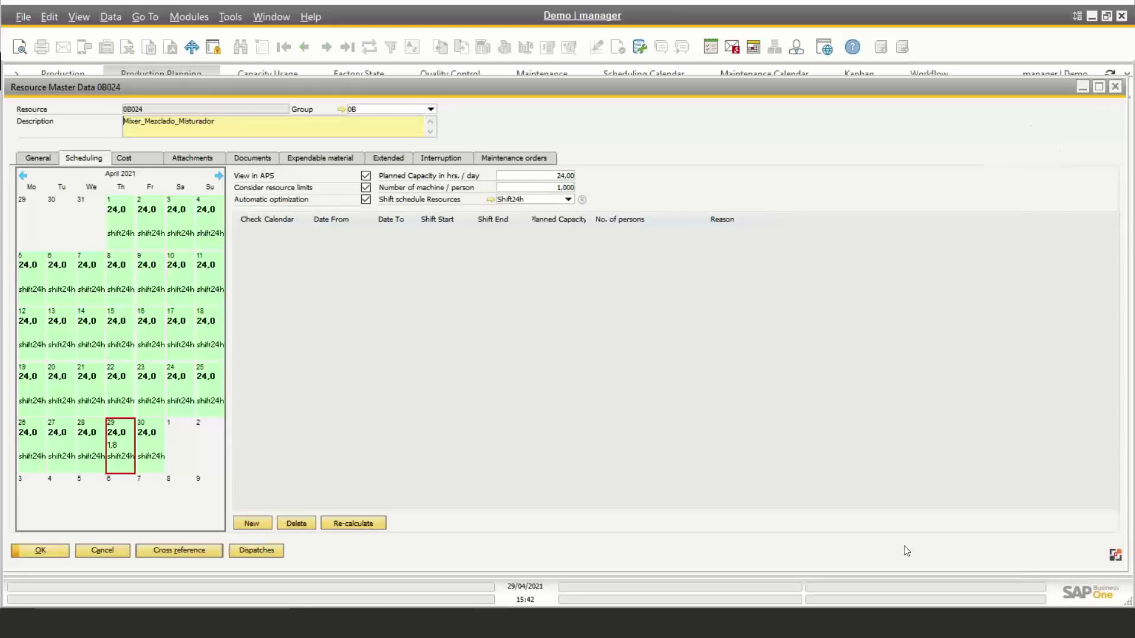